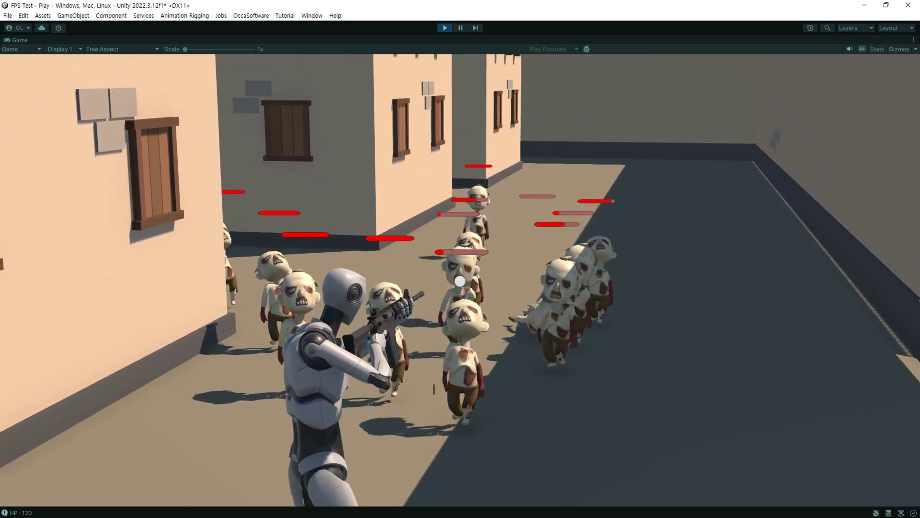
Step: Fire the rifle repeatedly at the advancing zombie crowd in the demo
left_click(459, 282)
left_click(459, 281)
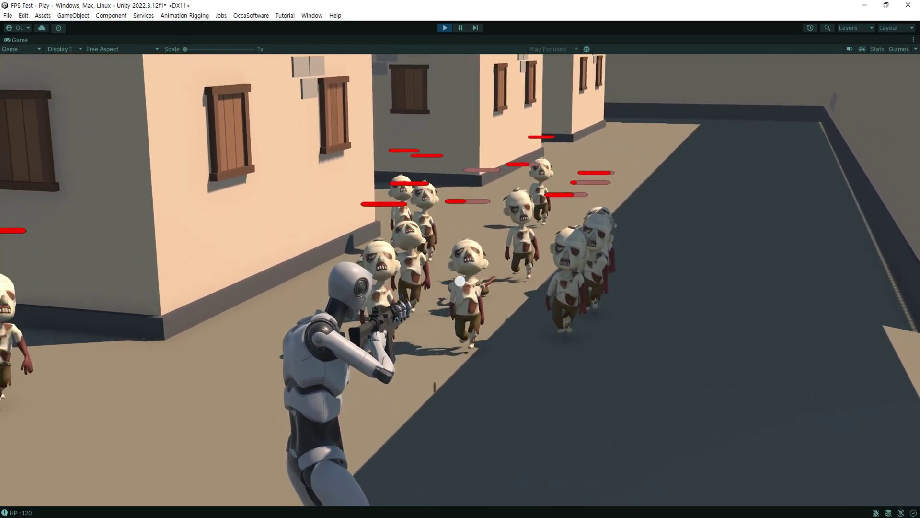
left_click(460, 281)
left_click(459, 281)
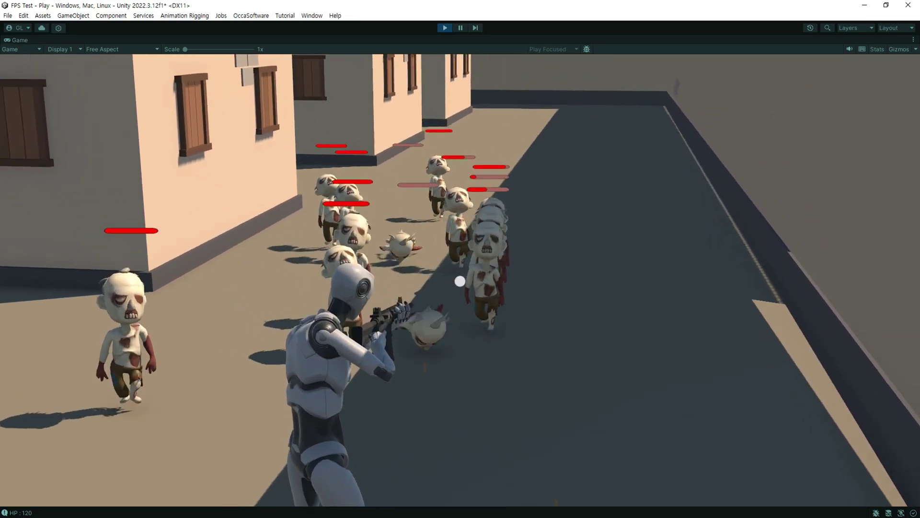
left_click(459, 281)
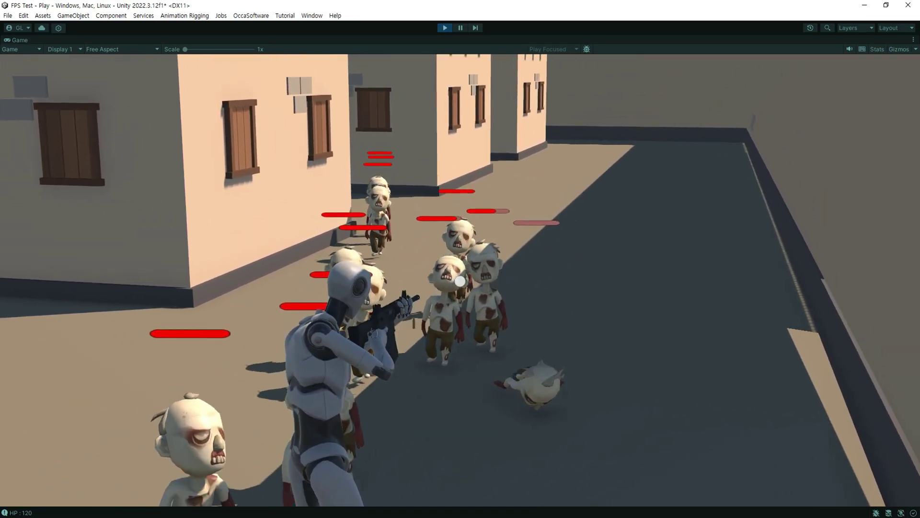
left_click(459, 281)
left_click(460, 282)
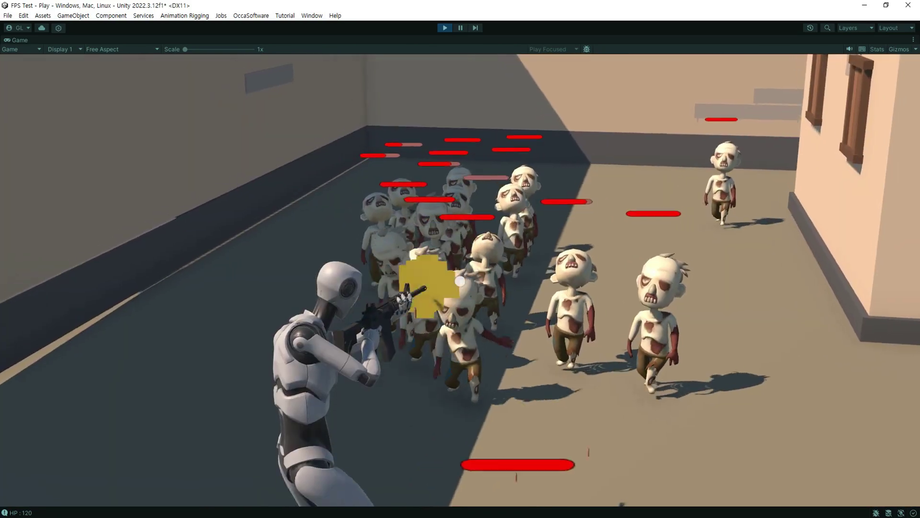
left_click(459, 282)
left_click(460, 282)
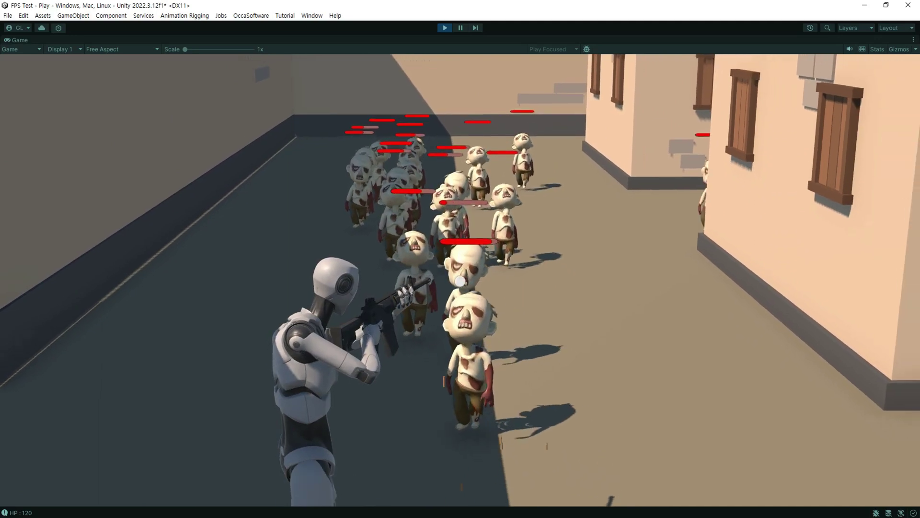
left_click(459, 282)
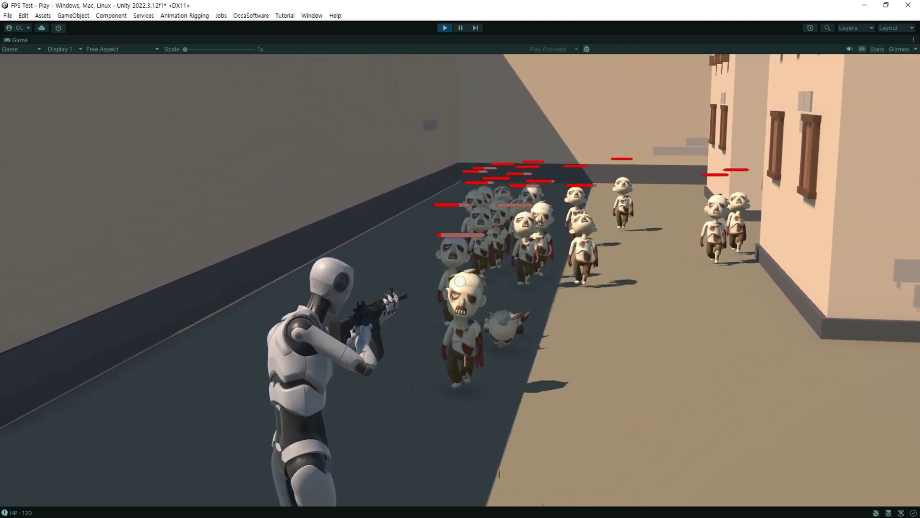
left_click(460, 281)
left_click(459, 281)
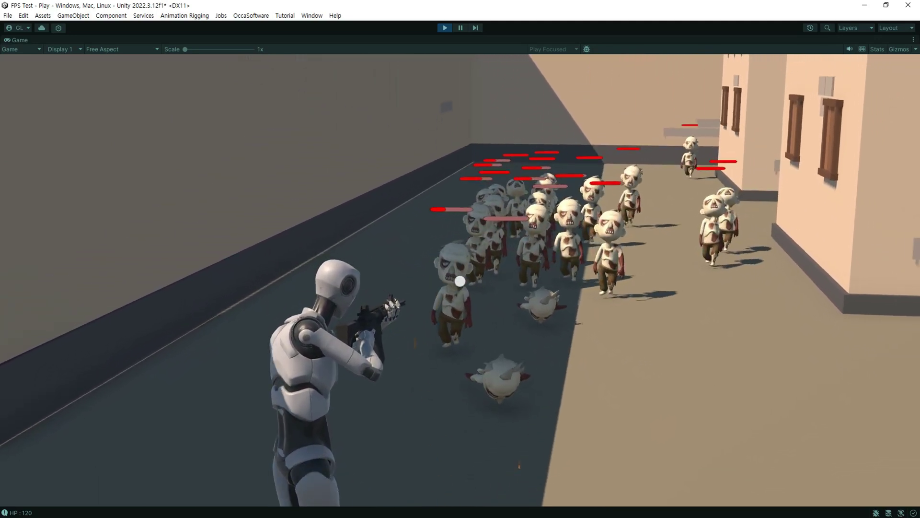
left_click(460, 281)
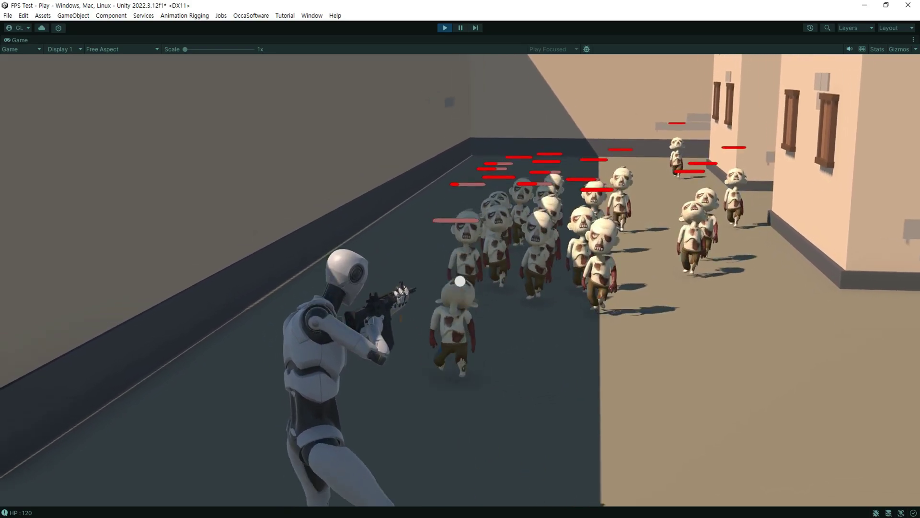
left_click(459, 281)
left_click(460, 281)
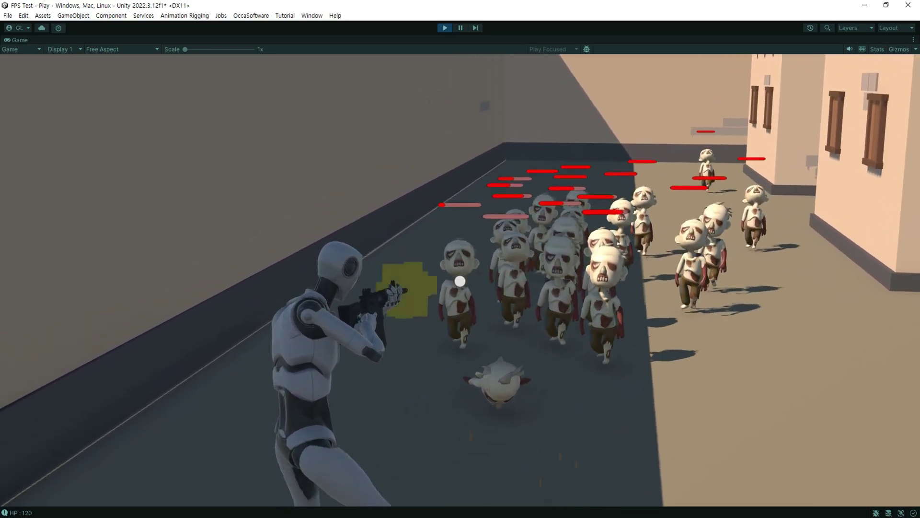
left_click(460, 281)
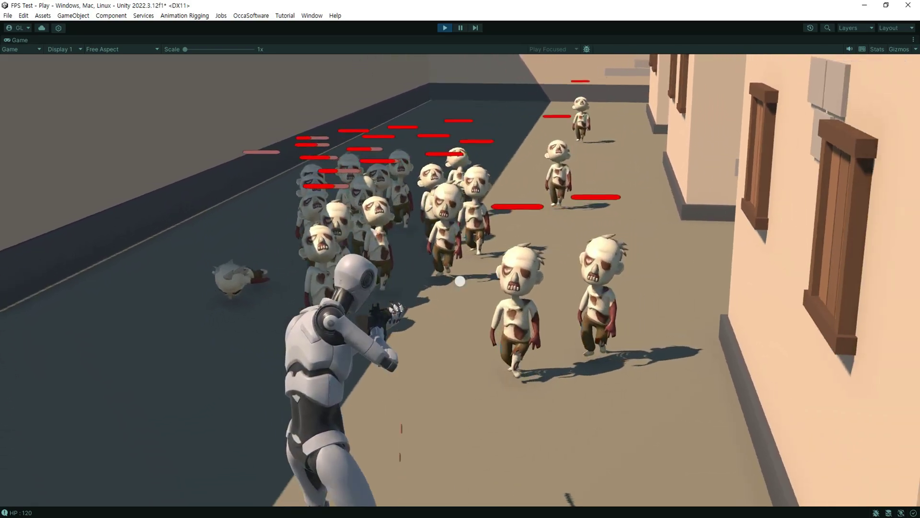
left_click(460, 281)
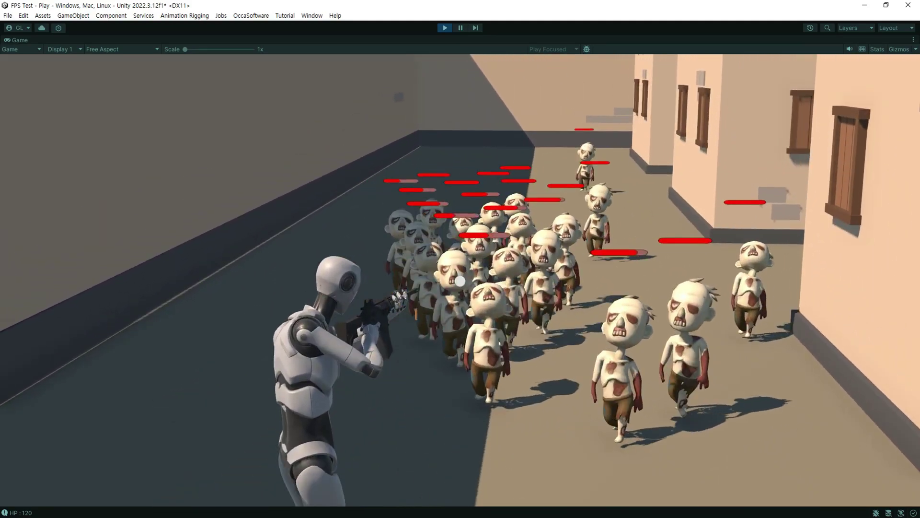
left_click(459, 282)
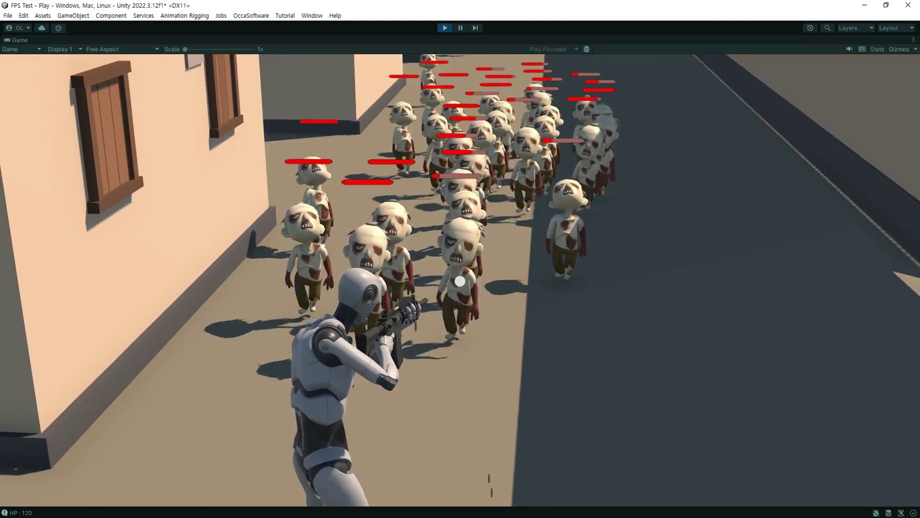
left_click(460, 281)
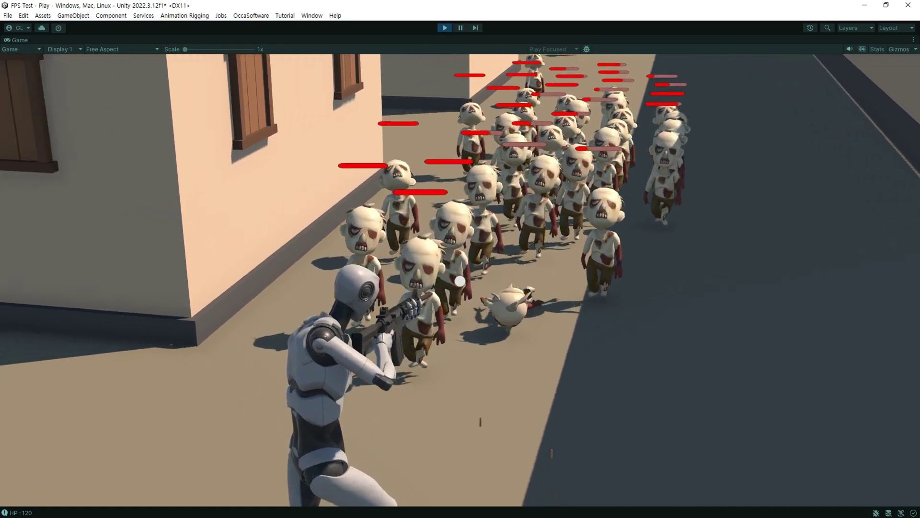
left_click(459, 281)
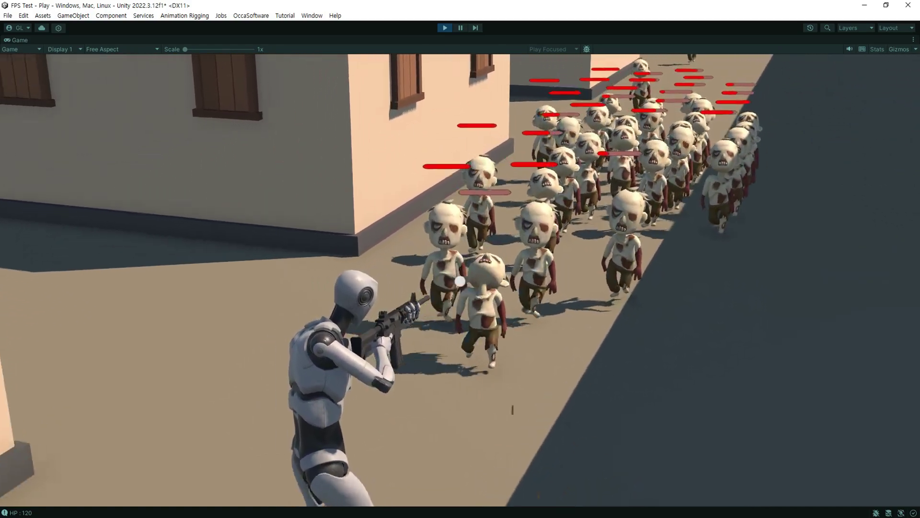
left_click(460, 281)
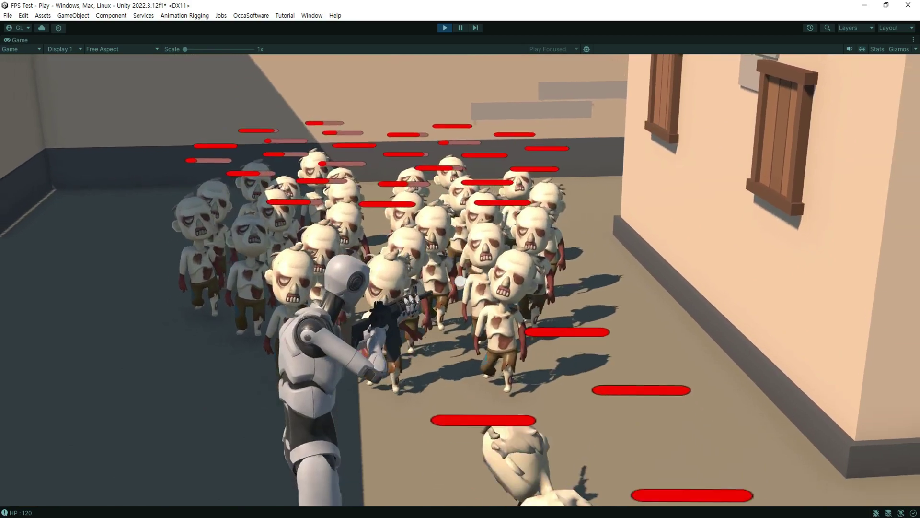
left_click(459, 281)
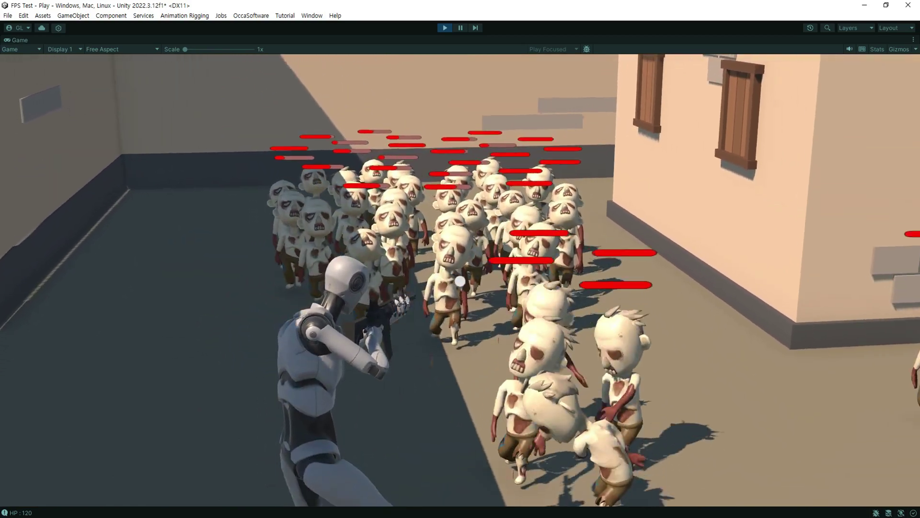
left_click(460, 281)
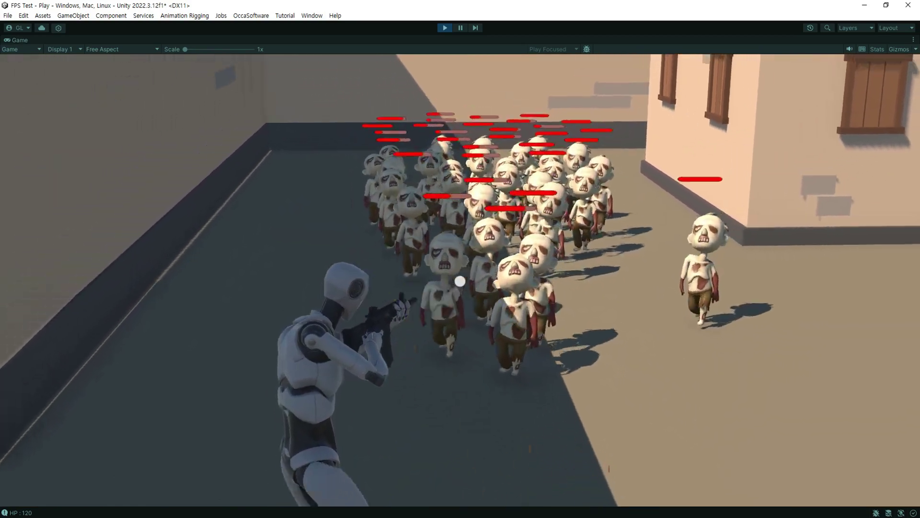
left_click(460, 281)
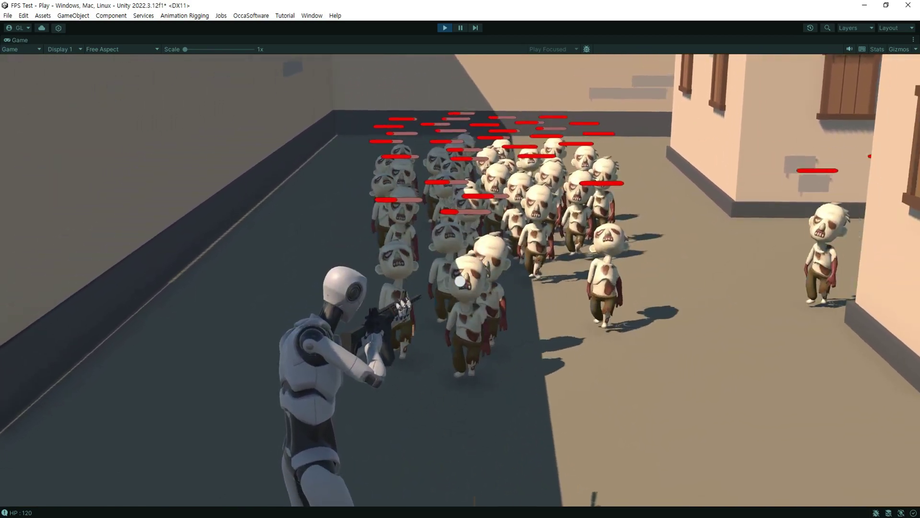
left_click(460, 281)
left_click(460, 281)
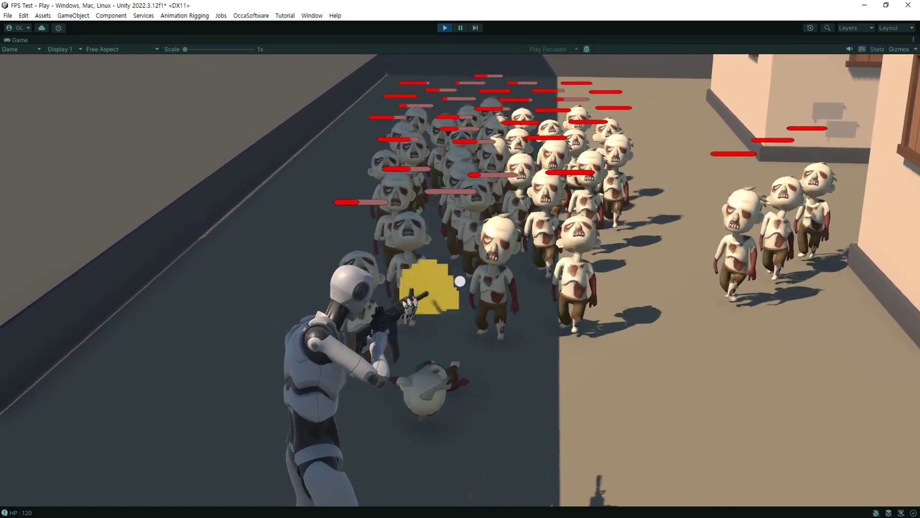
left_click(460, 281)
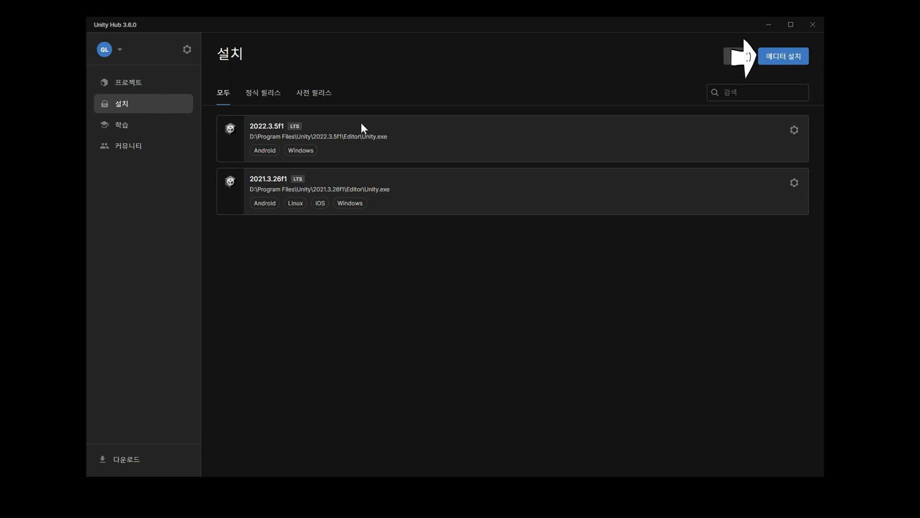
Step: Install editor 2022.3.12f1 without Android Build Support, keeping the other selected modules
left_click(792, 59)
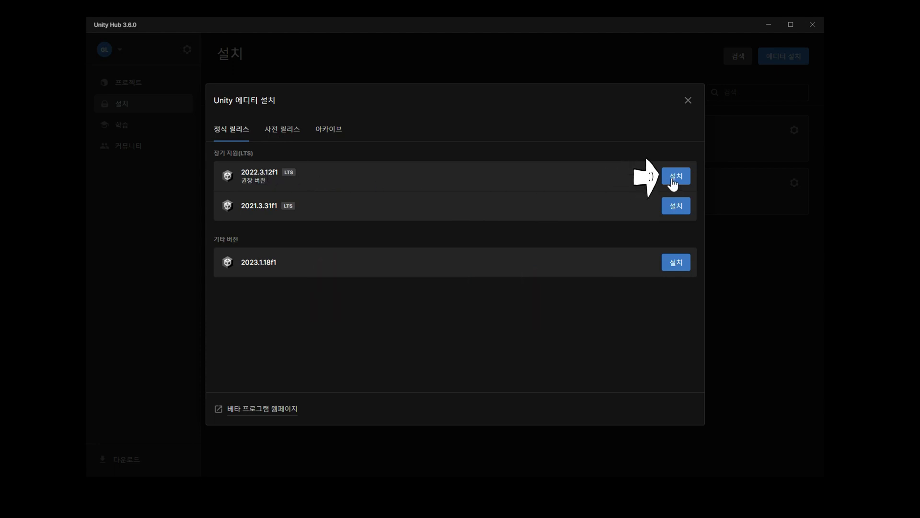
left_click(673, 179)
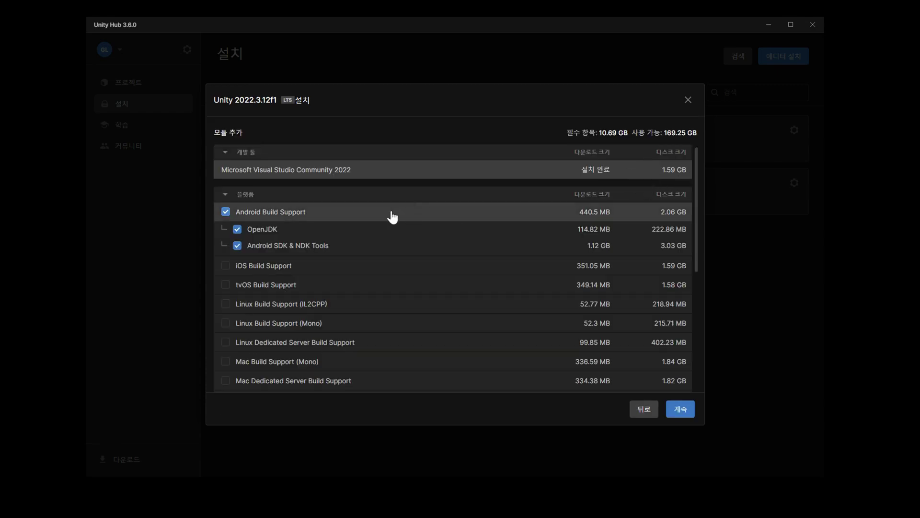
left_click(226, 212)
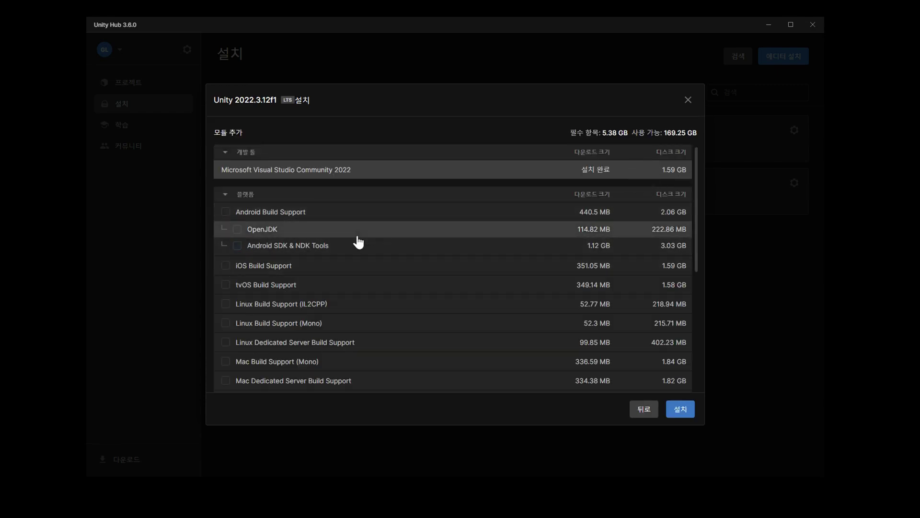
scroll(358, 243, "down", 4)
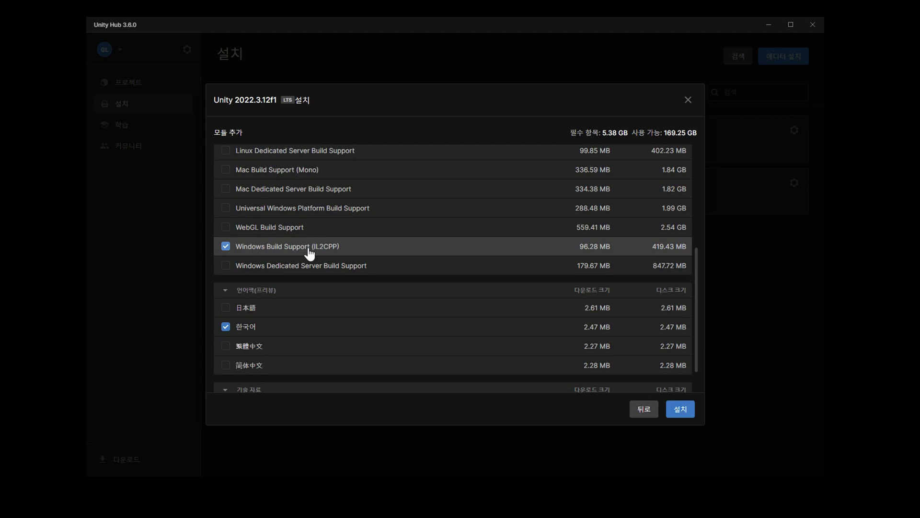
scroll(336, 350, "down", 1)
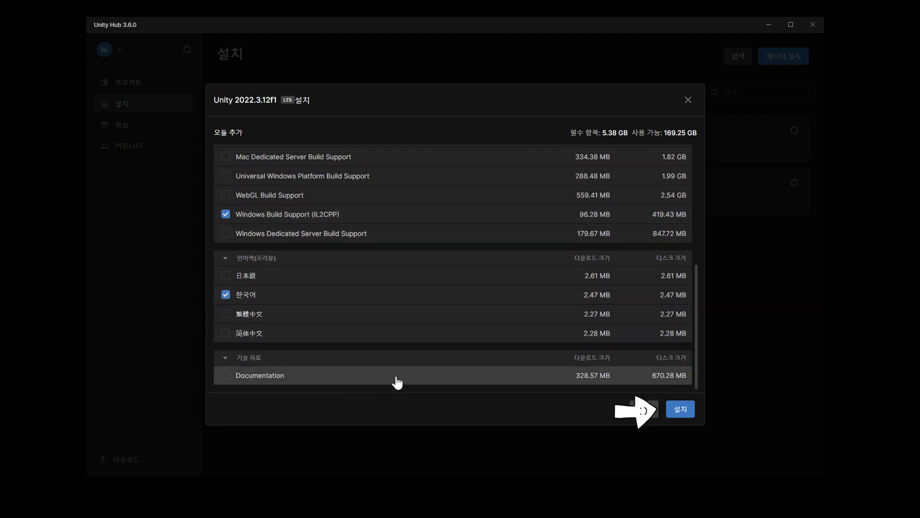
left_click(676, 416)
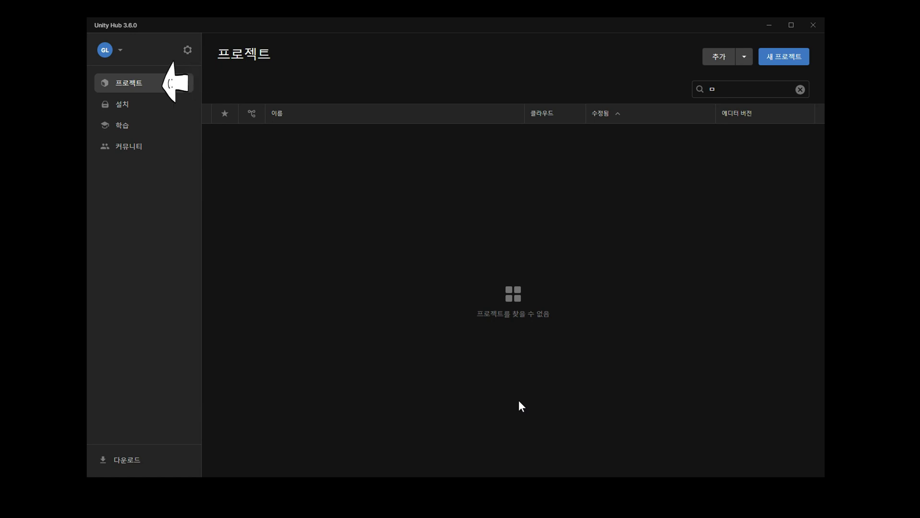
Step: Create a new 3D (URP) project called Third Shooting
left_click(779, 59)
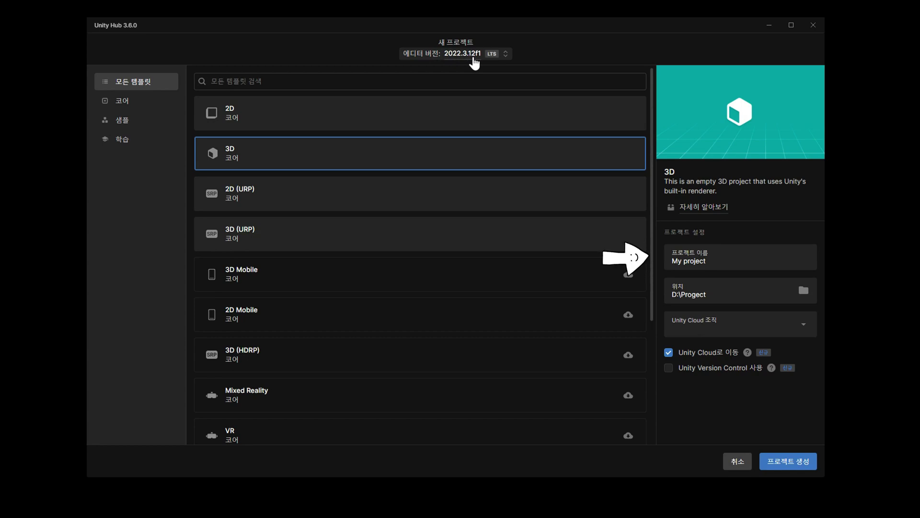
left_click(460, 245)
type("Third Shooting")
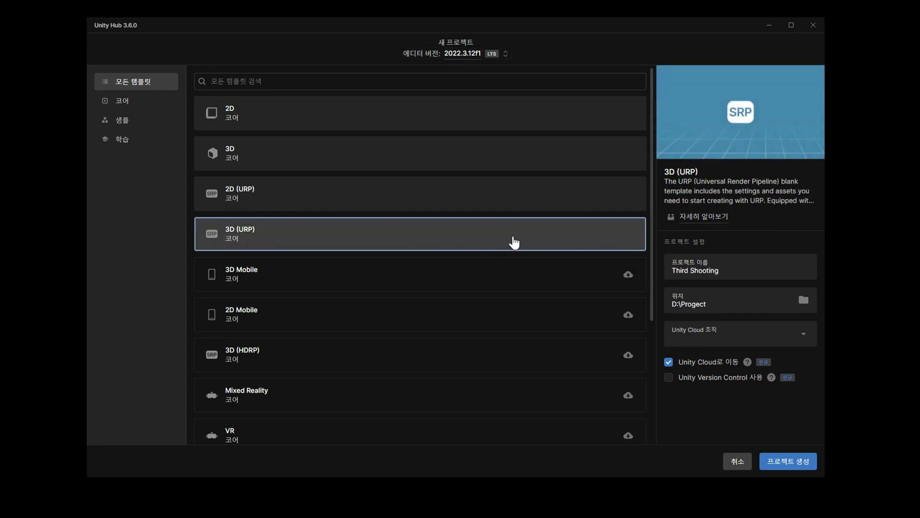
left_click(809, 467)
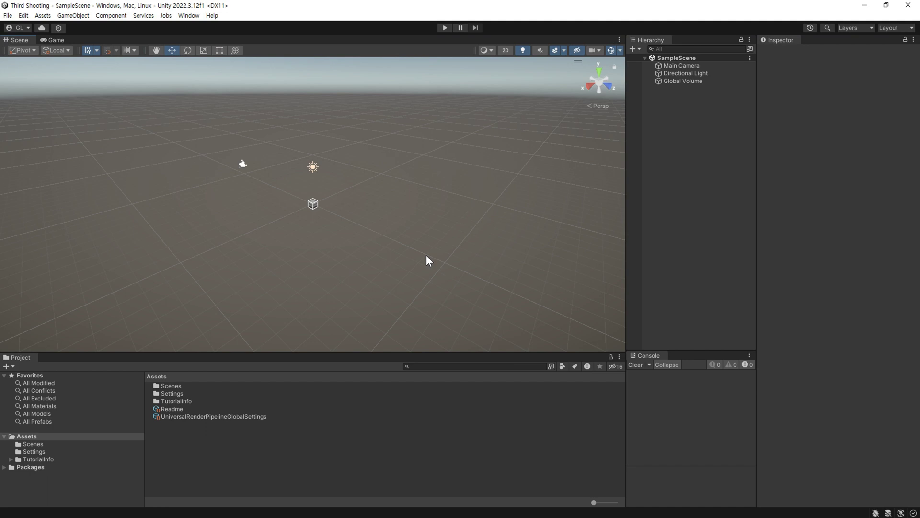
left_click_drag(656, 40, 77, 227)
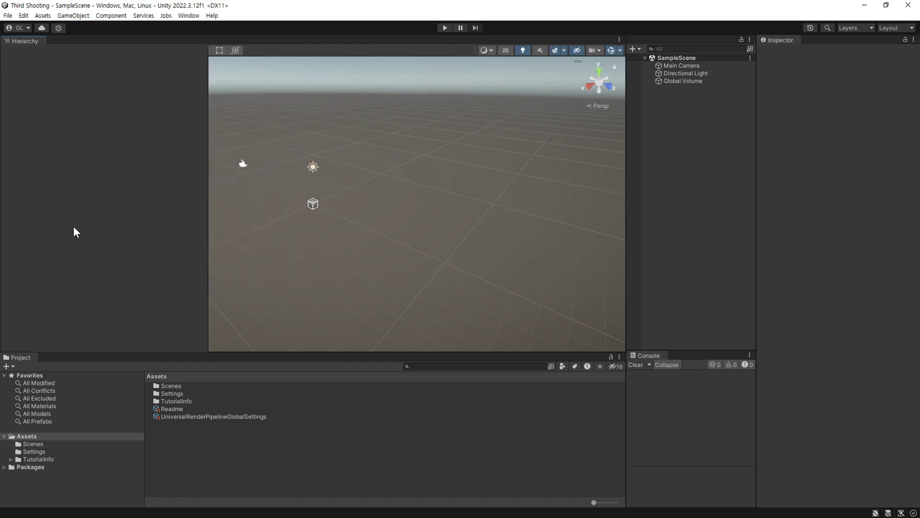
mouse_move(25, 41)
left_mouse_down()
mouse_move(577, 231)
mouse_move(249, 425)
mouse_move(51, 420)
mouse_move(445, 417)
left_mouse_up()
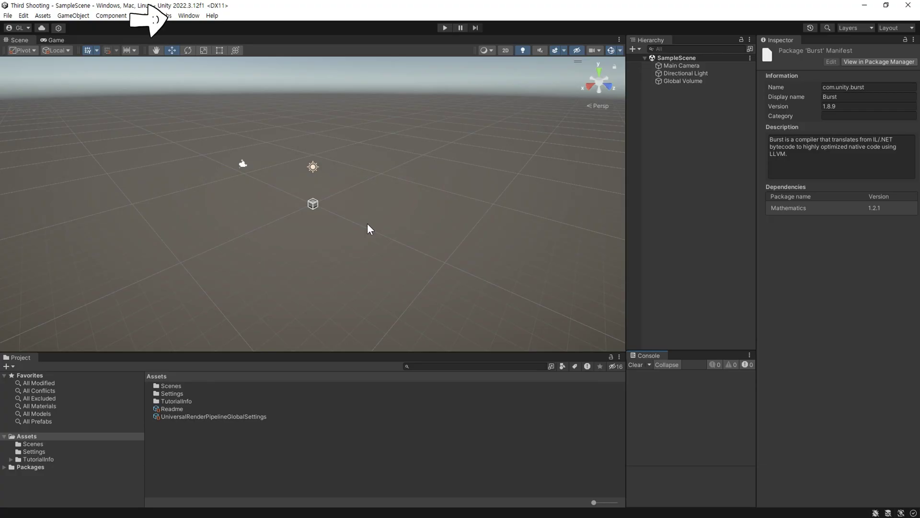
Step: Open the Package Manager from the Window menu and dock it beside the scene views
left_click(191, 16)
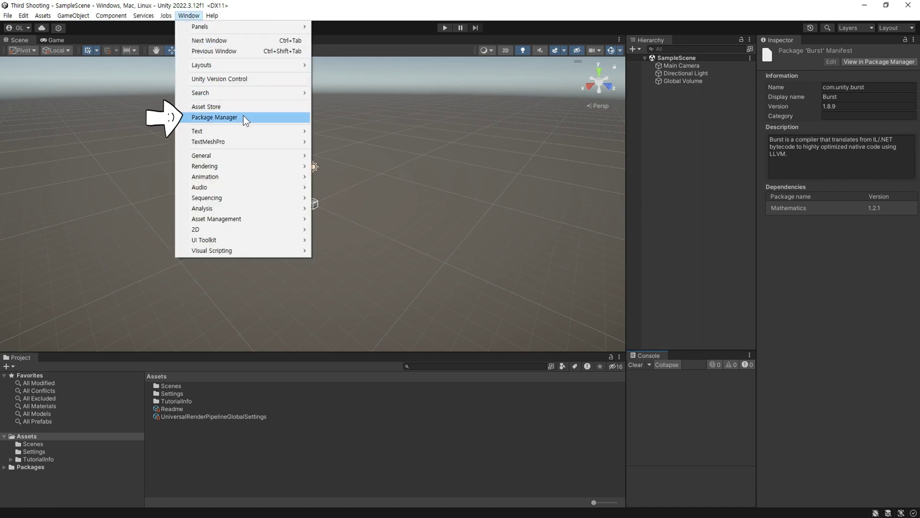
left_click(279, 120)
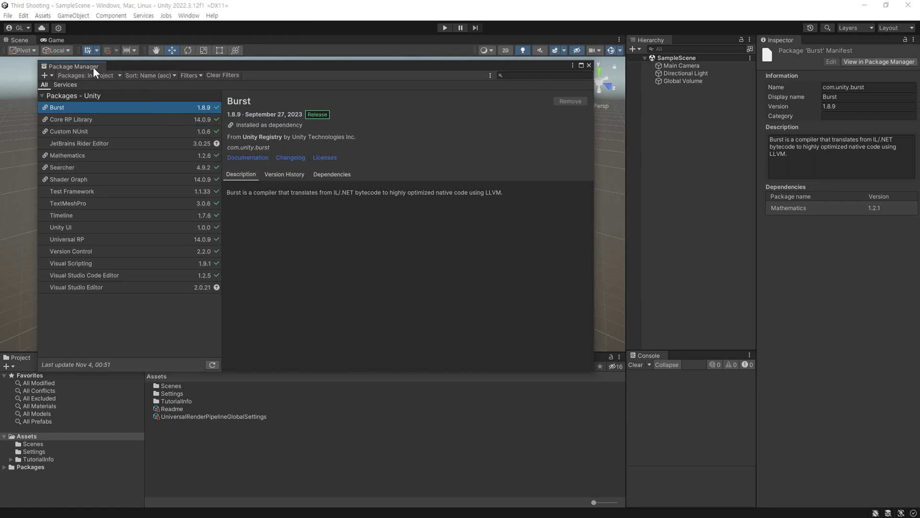
left_click_drag(82, 65, 97, 40)
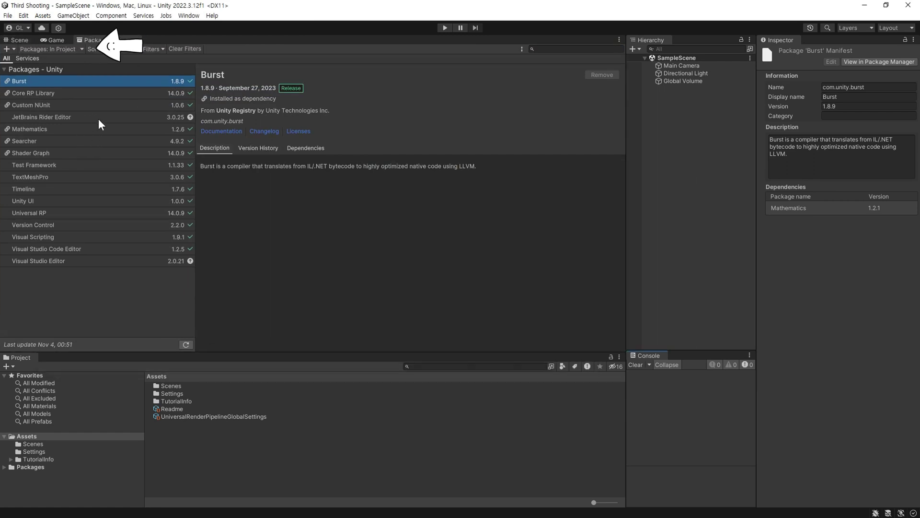
Step: Show My Assets sorted by purchase date and select Starter Assets - Third Person Character Controller
left_click(71, 49)
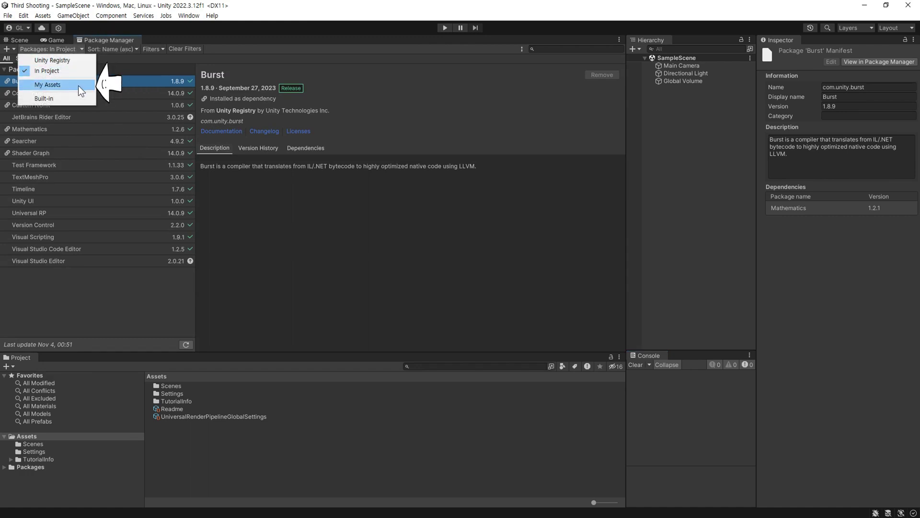
key("Escape")
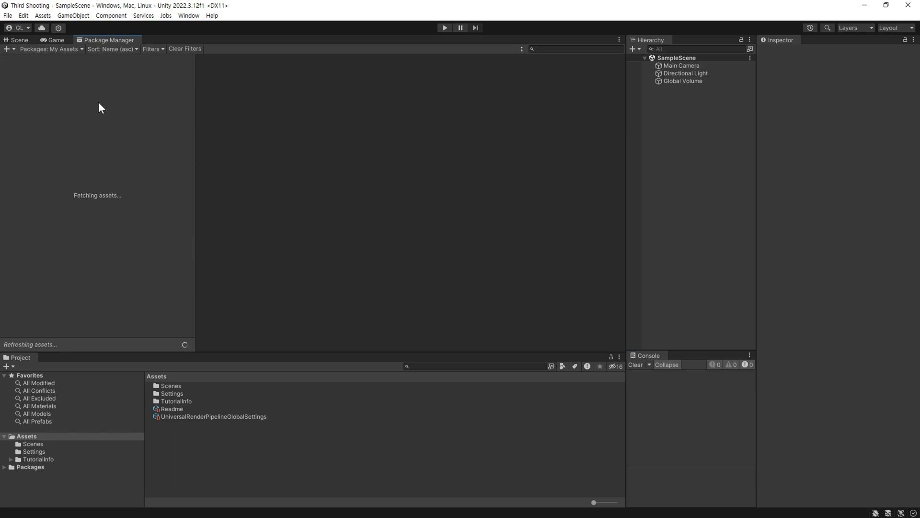
left_click(125, 50)
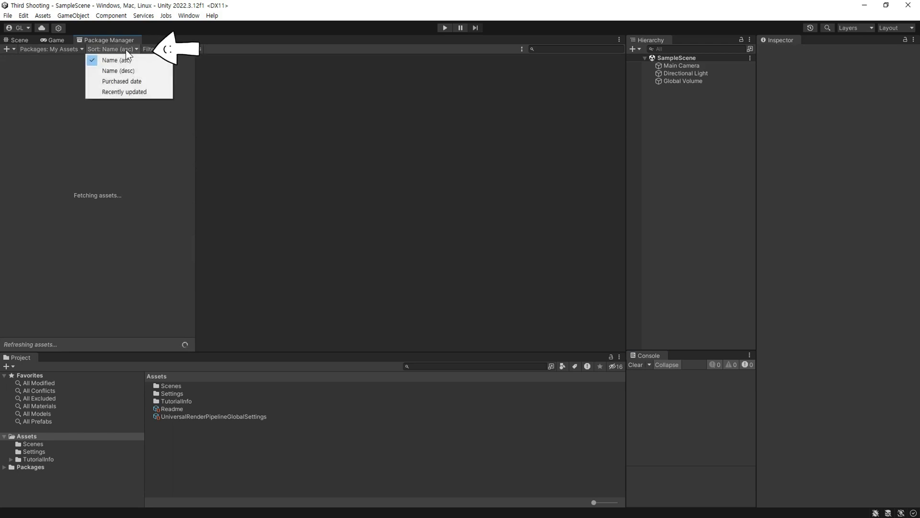
left_click(156, 82)
type("third")
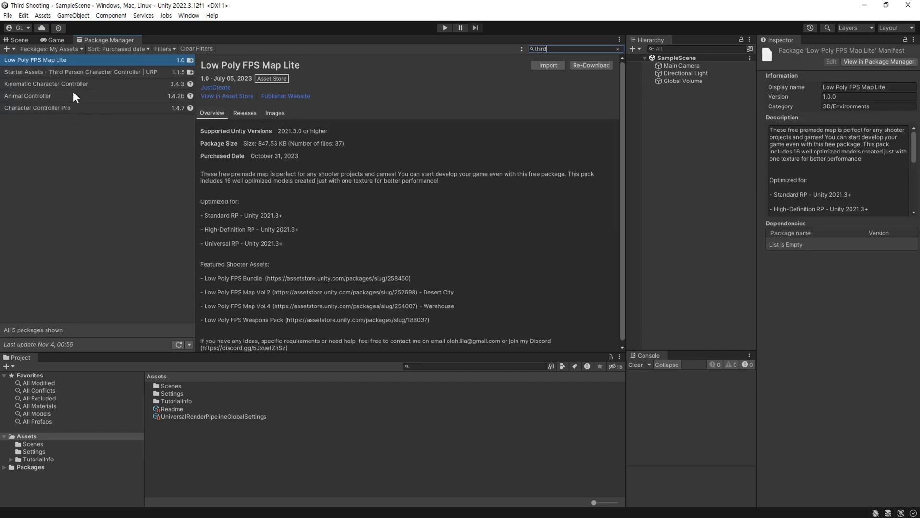
left_click(86, 72)
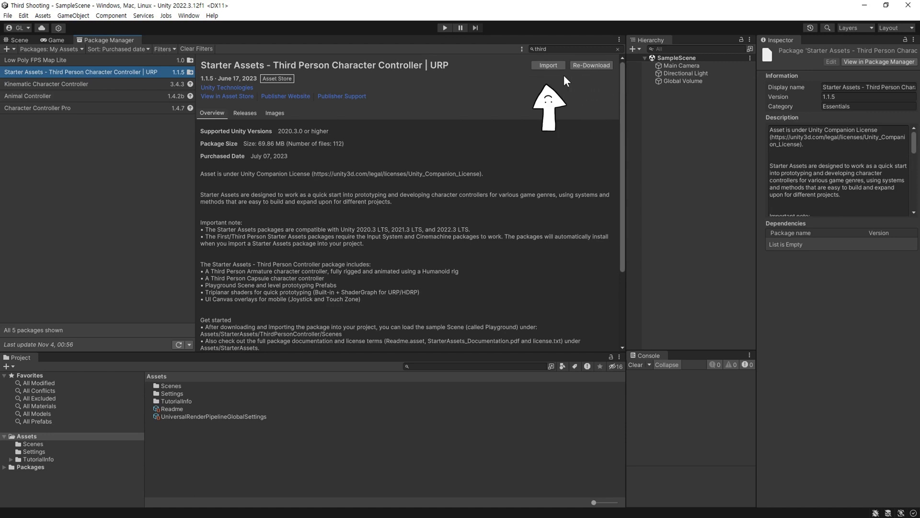
Step: Import Starter Assets with its dependencies, enabling the new input backends and restarting
left_click(548, 66)
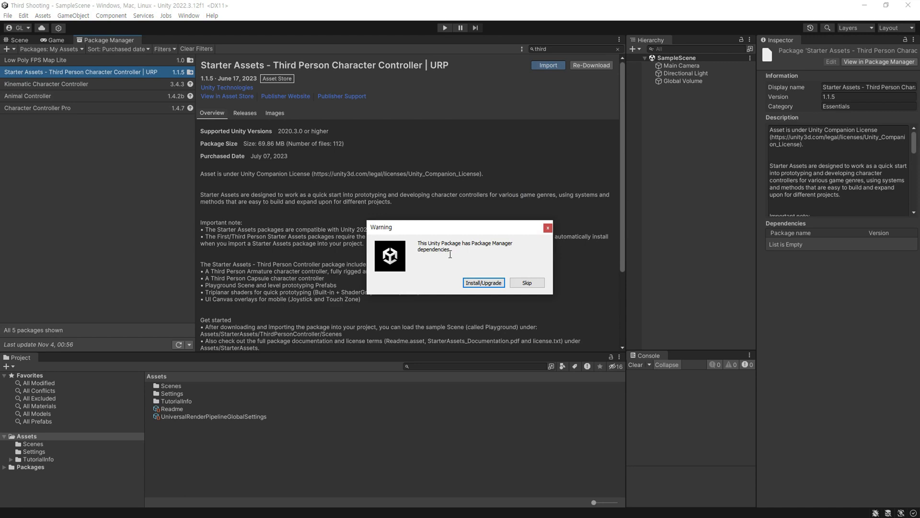
left_click(484, 283)
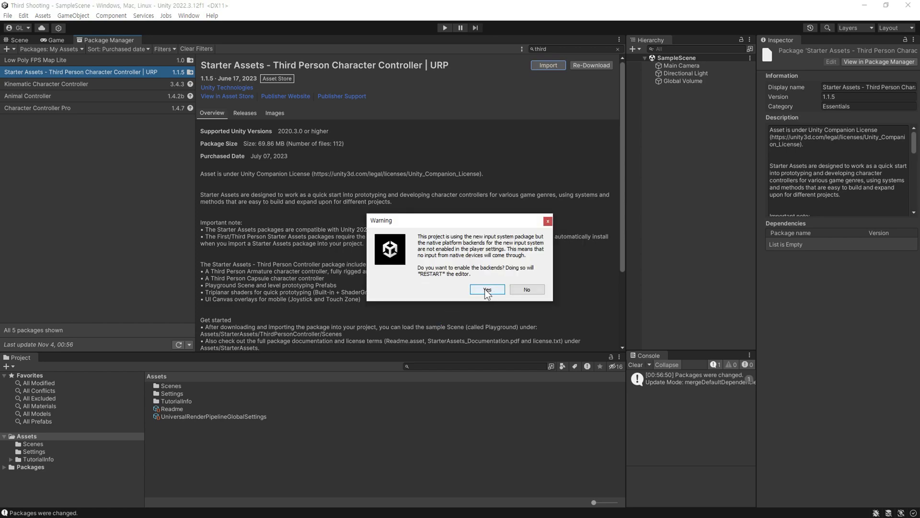
left_click(486, 289)
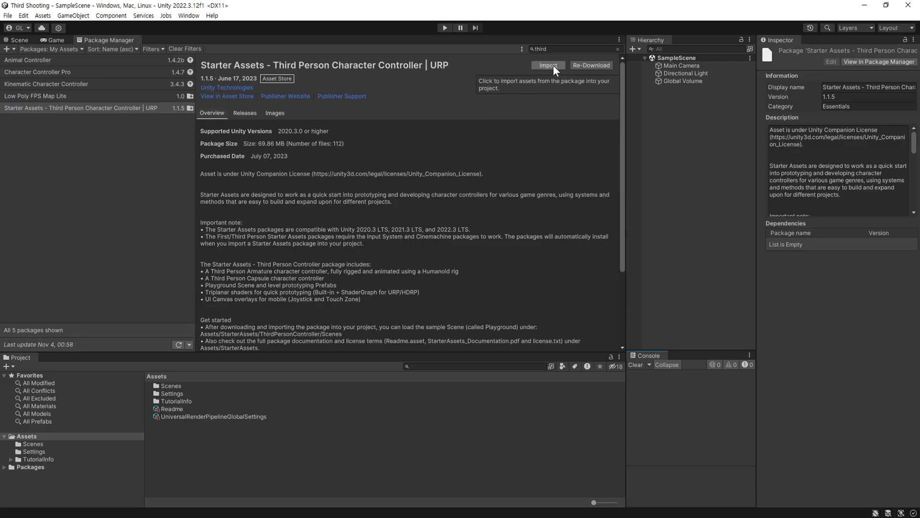
left_click(553, 64)
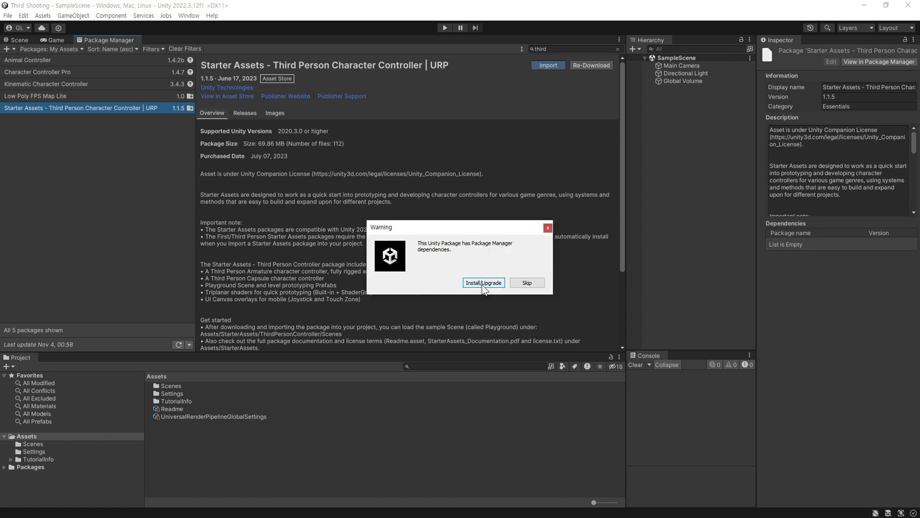
left_click(484, 281)
left_click(574, 419)
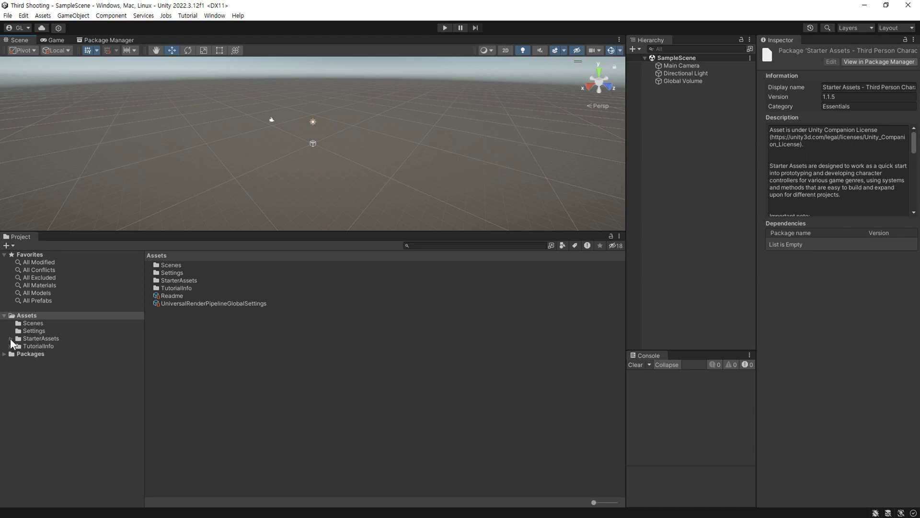
Step: Open StarterAssets/ThirdPersonController/Prefabs and delete the default Main Camera from the Hierarchy
left_click(10, 338)
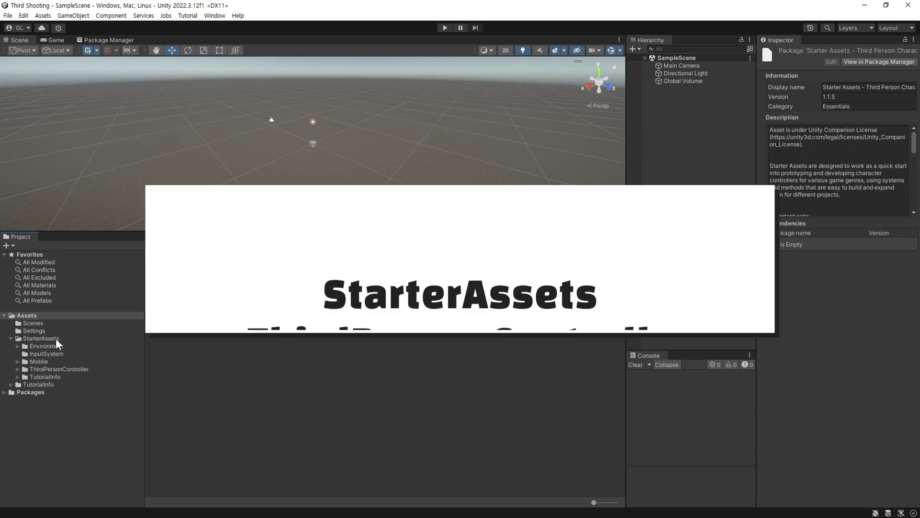
left_click(18, 370)
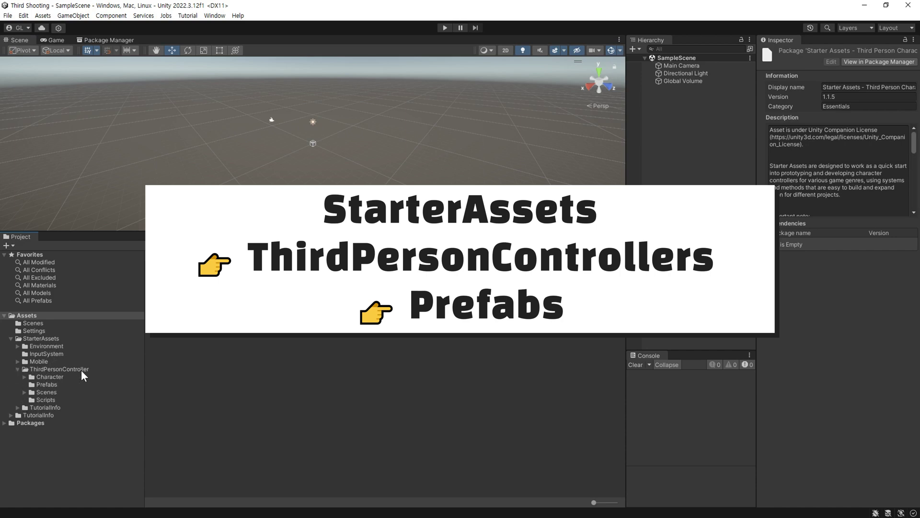
left_click(46, 387)
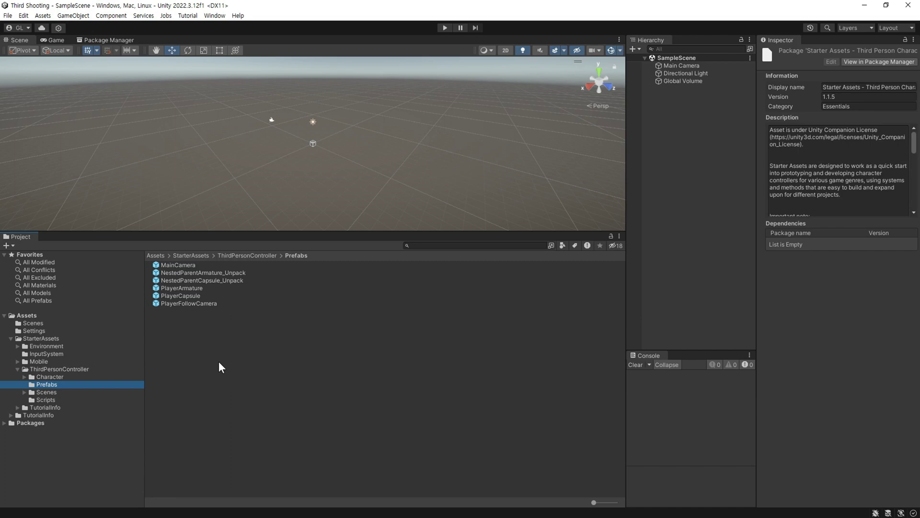
left_click(177, 264)
left_click(681, 67)
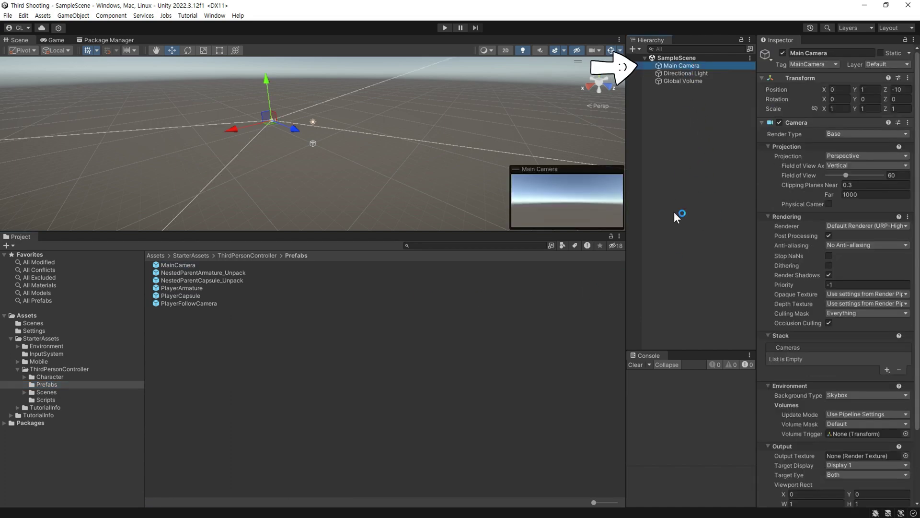
scroll(827, 296, "down", 2)
scroll(827, 297, "down", 1)
scroll(826, 296, "up", 3)
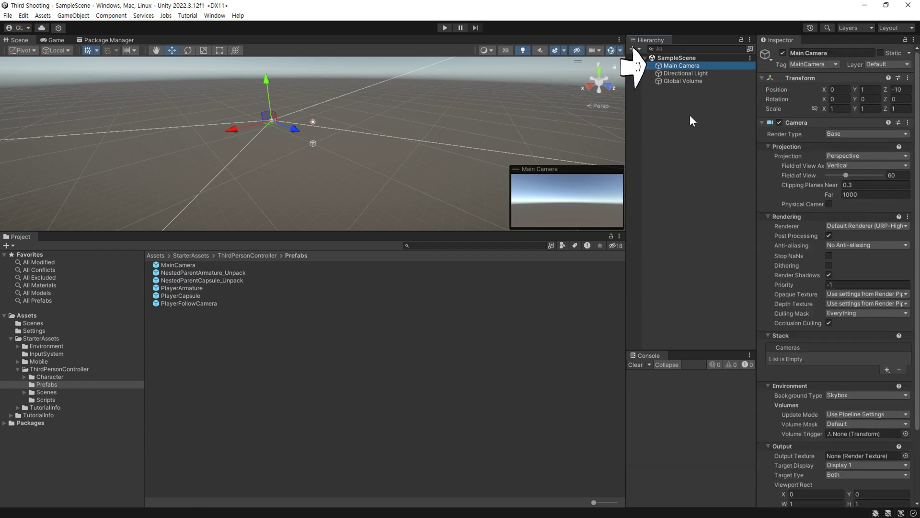
key("Delete")
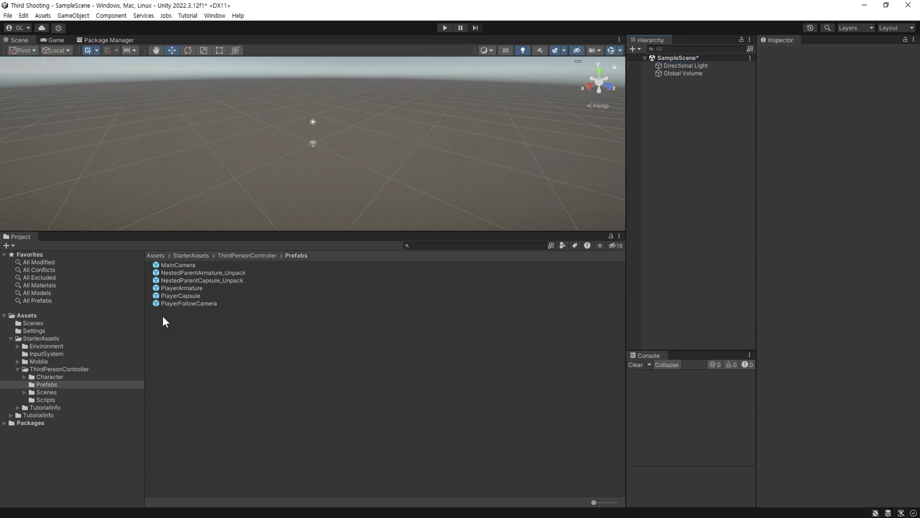
Step: Add the MainCamera, PlayerFollowCamera and PlayerArmature prefabs to the scene
left_click(175, 265)
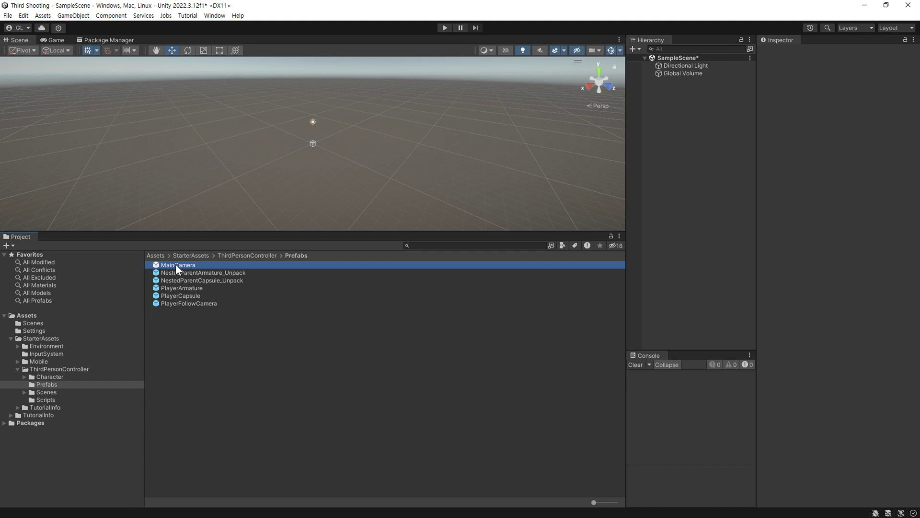
left_click_drag(176, 265, 677, 230)
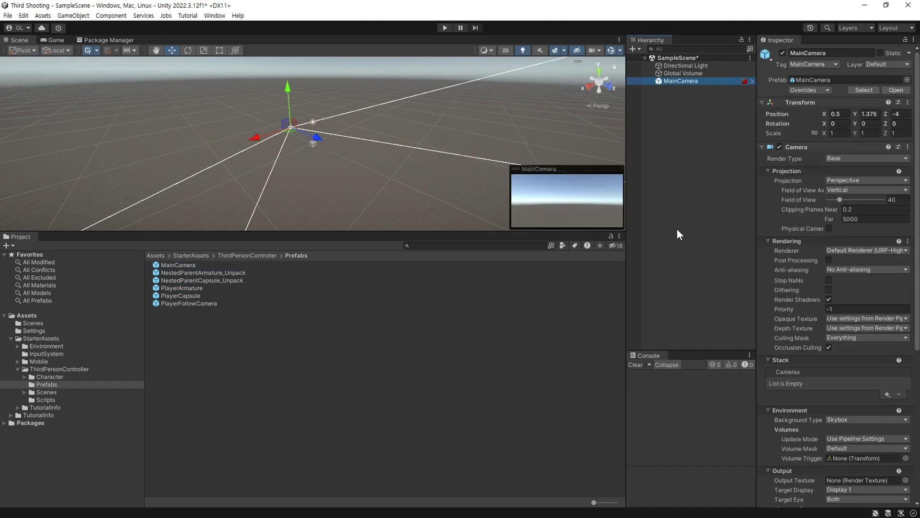
left_click(187, 303)
left_click_drag(187, 303, 685, 208)
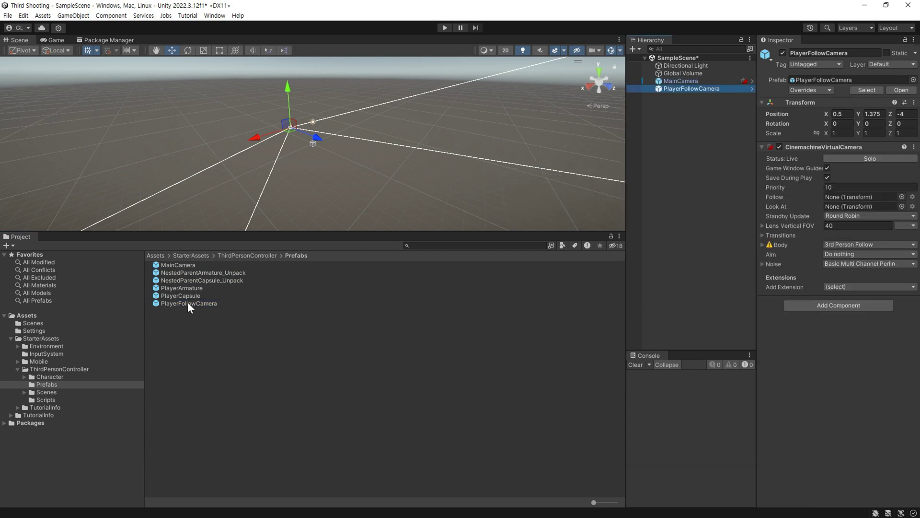
left_click(183, 288)
mouse_move(183, 288)
left_mouse_down()
mouse_move(470, 304)
mouse_move(686, 263)
left_mouse_up()
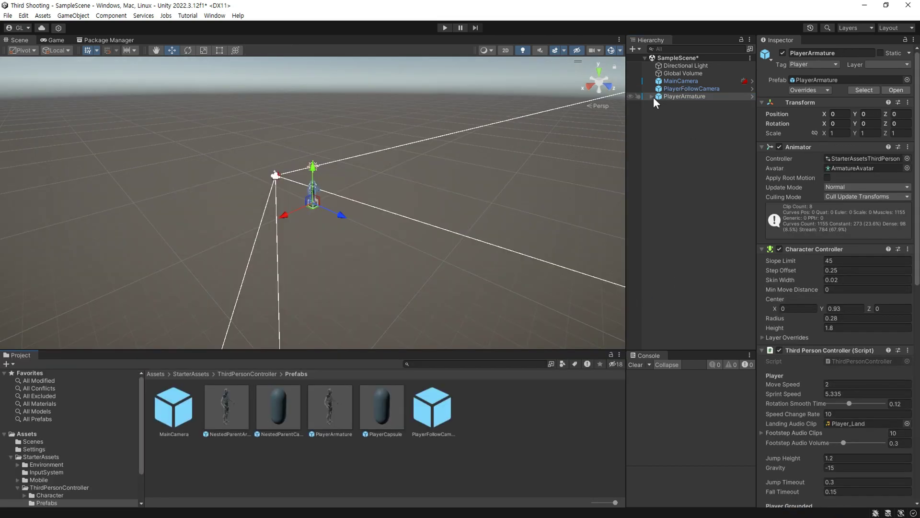
Step: Unpack PlayerArmature from its prefab
left_click(652, 96)
right_click(682, 97)
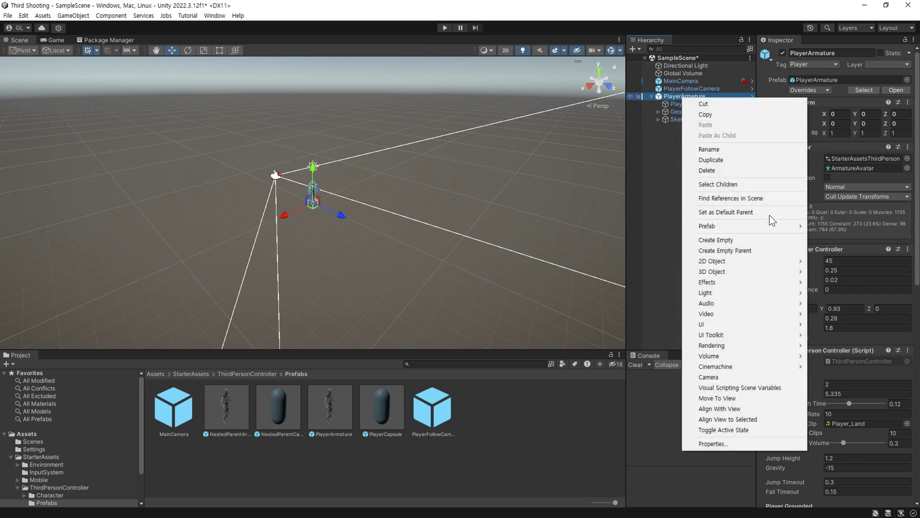
mouse_move(766, 227)
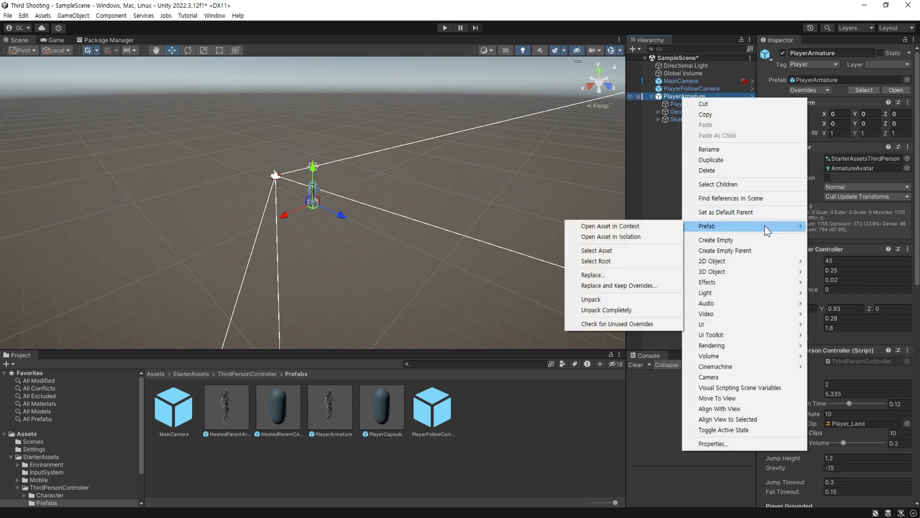
left_click(616, 299)
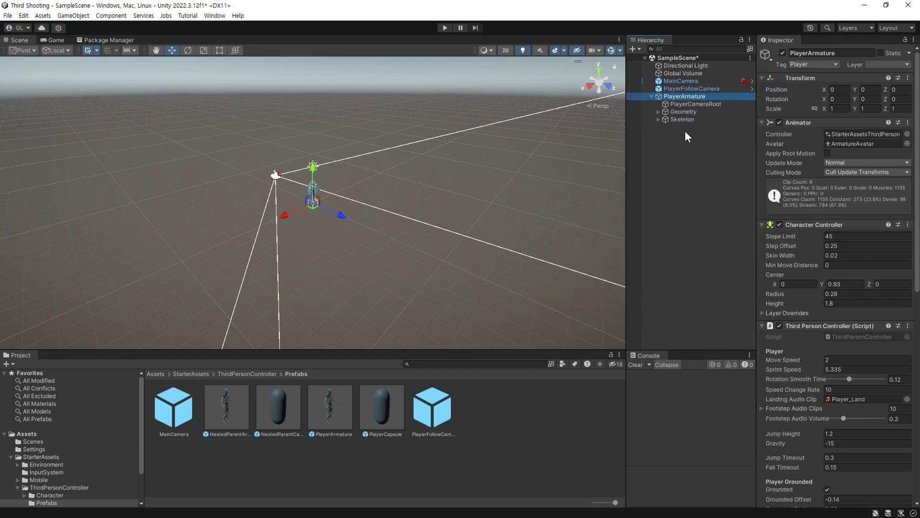
Step: Set PlayerFollowCamera's Follow target to PlayerCameraRoot
left_click(683, 88)
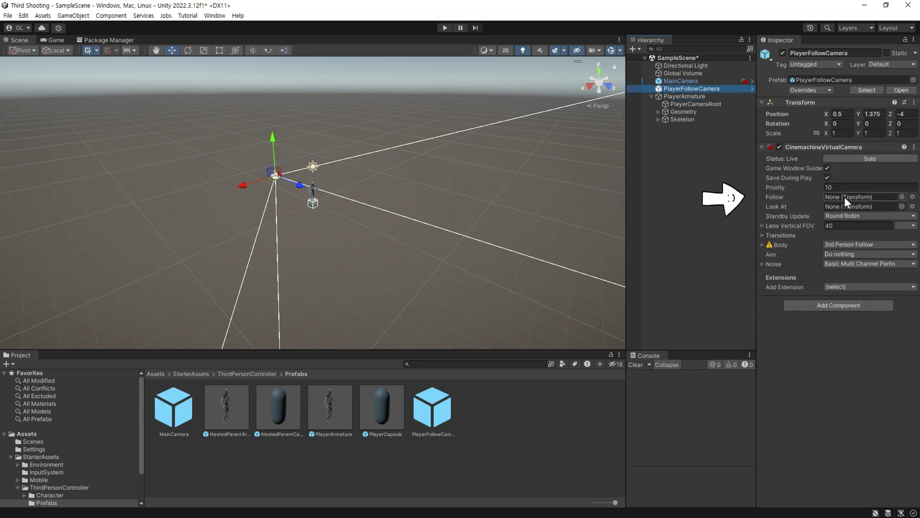
left_click(709, 106)
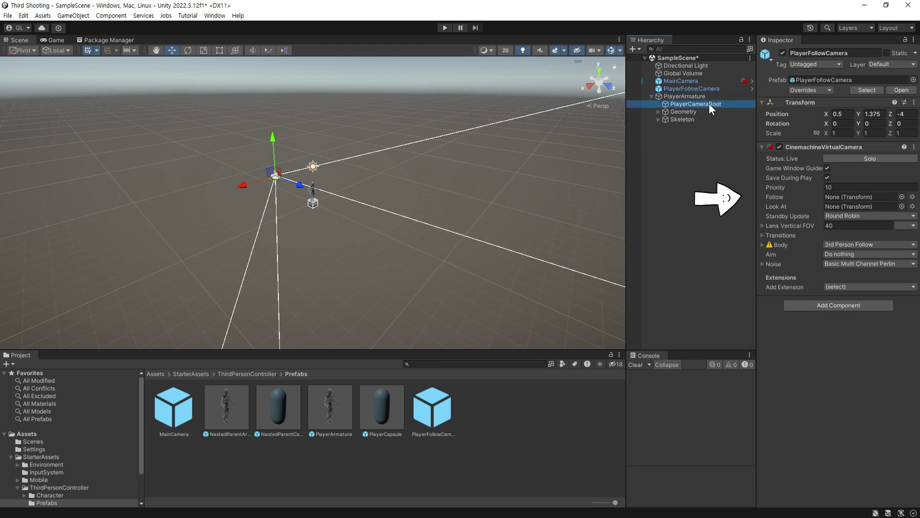
left_click_drag(708, 102, 836, 198)
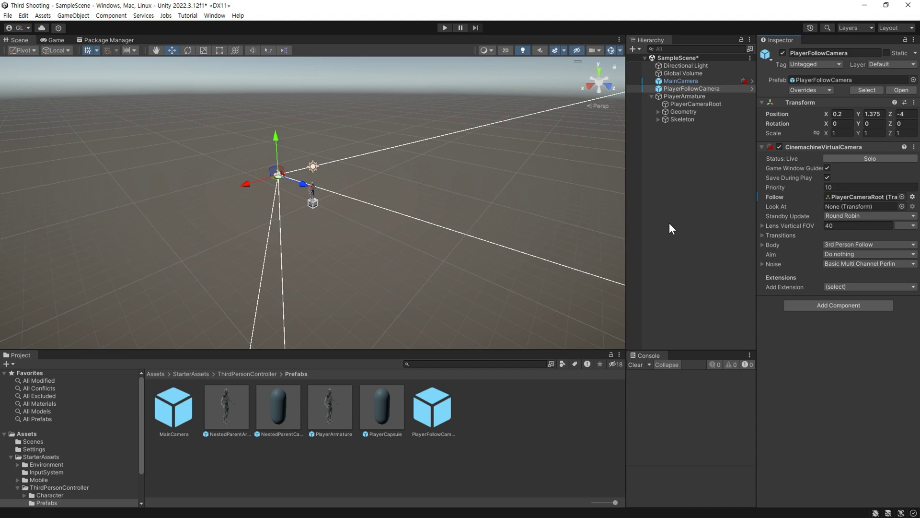
Step: Reset PlayerArmature's Transform to the origin with default rotation and scale
key("Down")
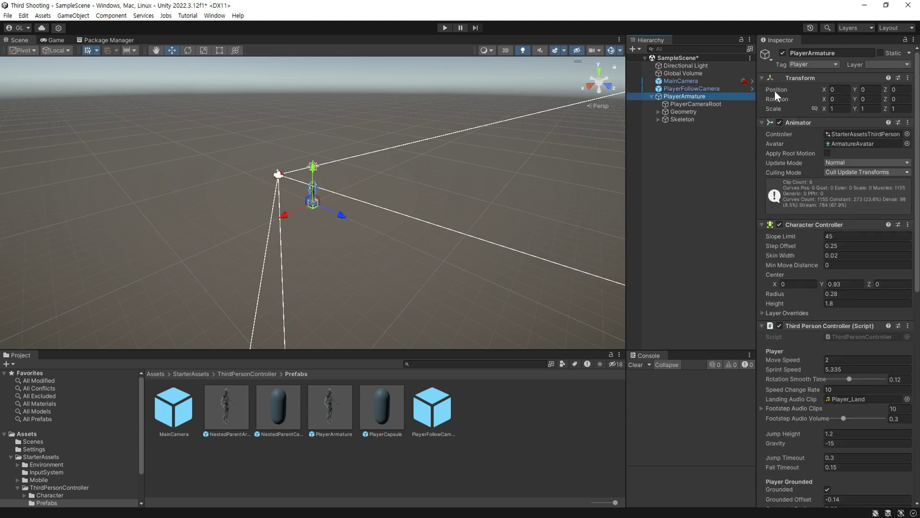
left_click(907, 78)
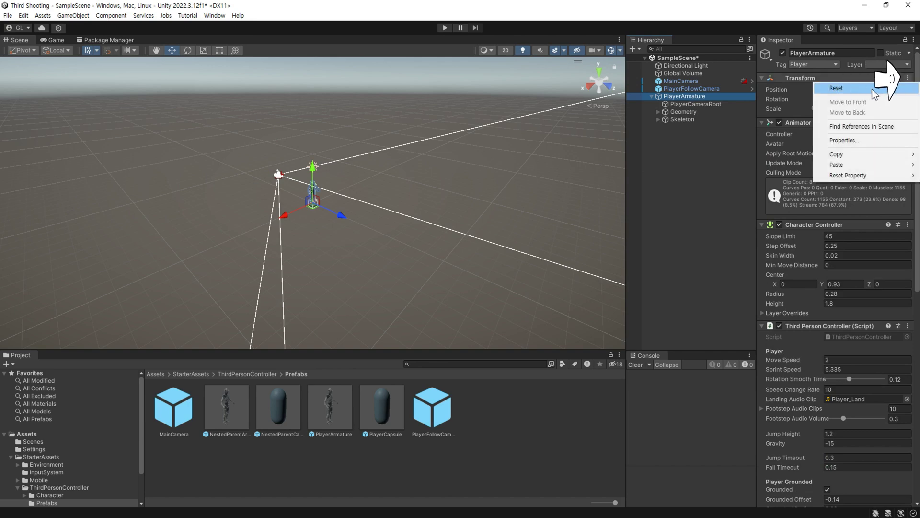
left_click(872, 88)
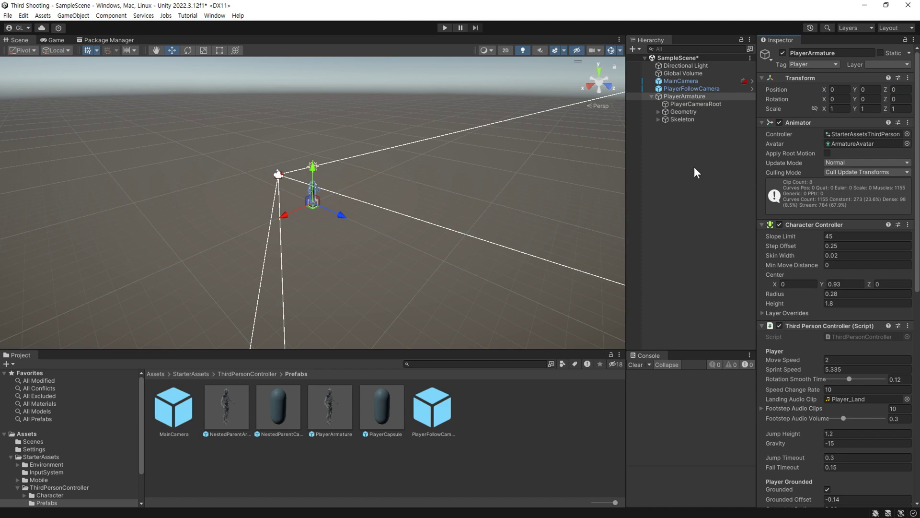
left_click(652, 96)
left_click(680, 148)
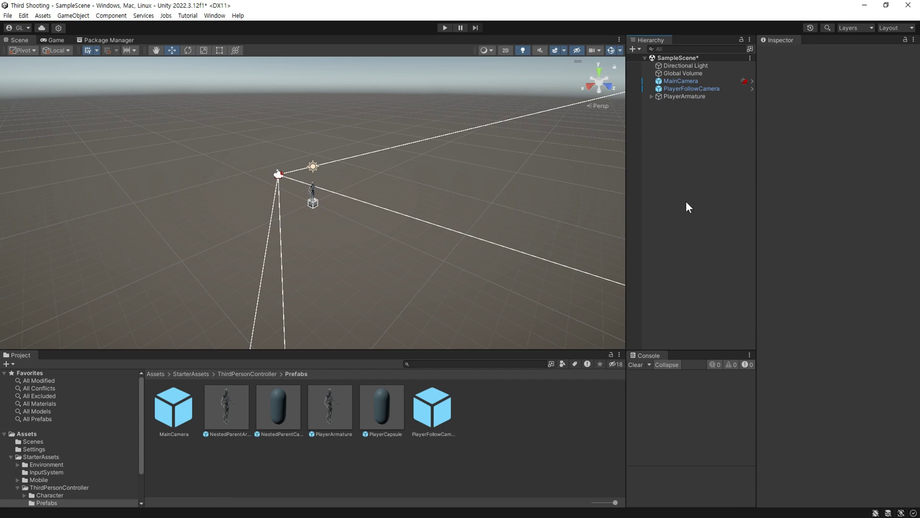
Step: Create an empty object at the origin and name it Ground
right_click(675, 156)
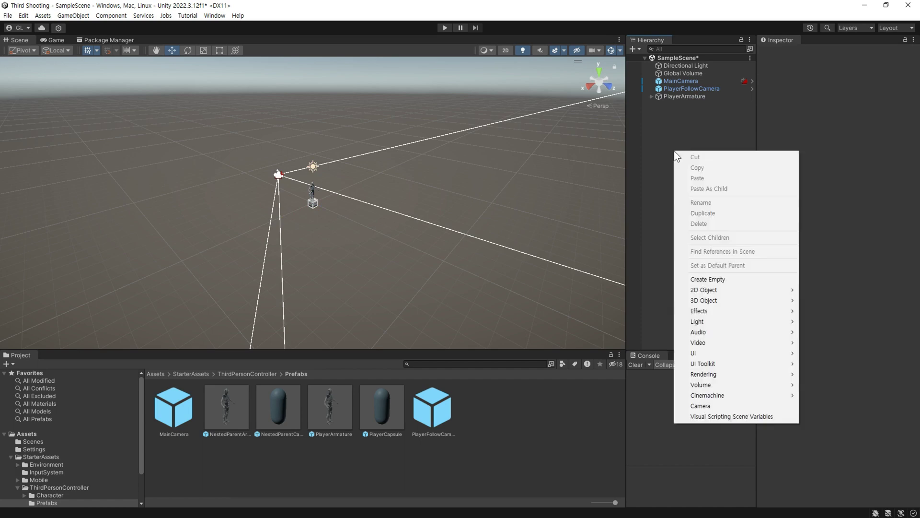
left_click(741, 279)
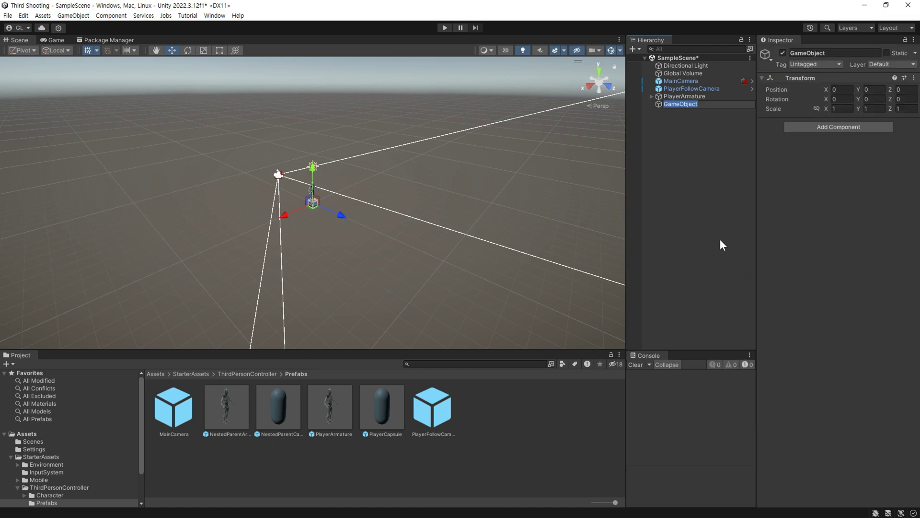
left_click(913, 77)
left_click(850, 87)
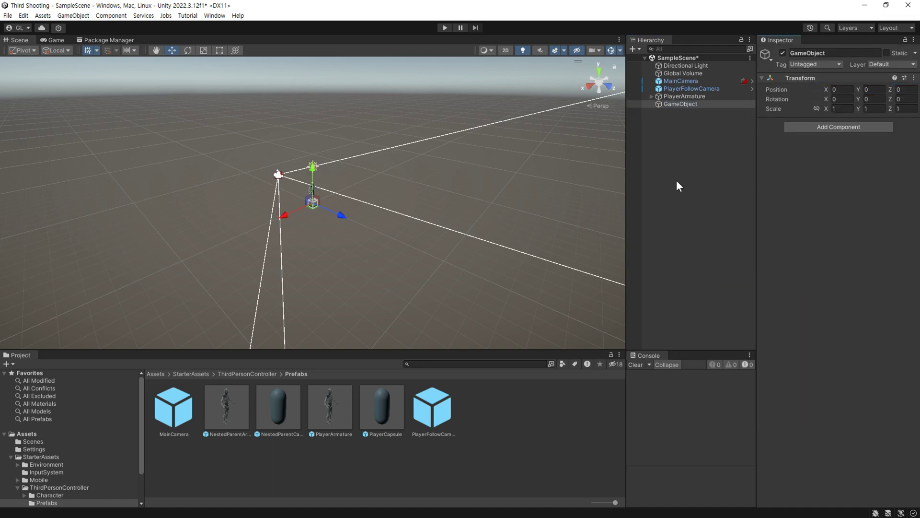
key("F2")
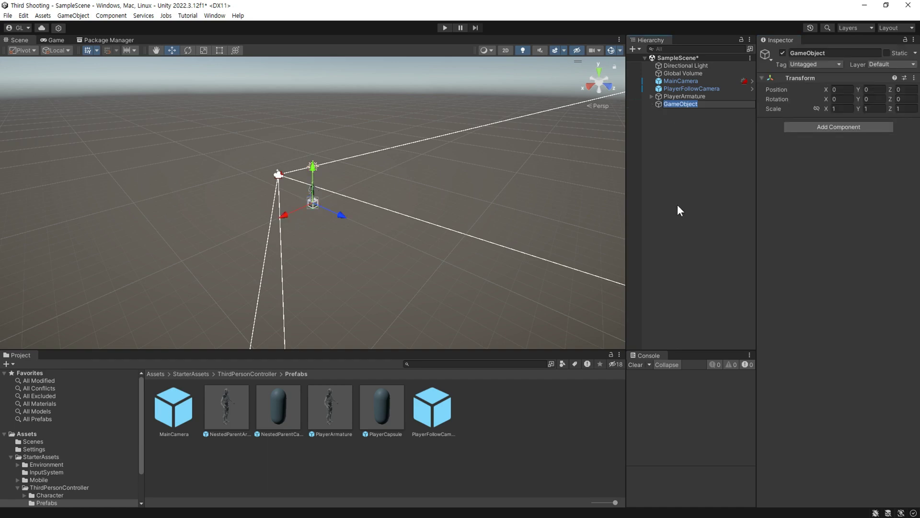
type("Ground")
key("Return")
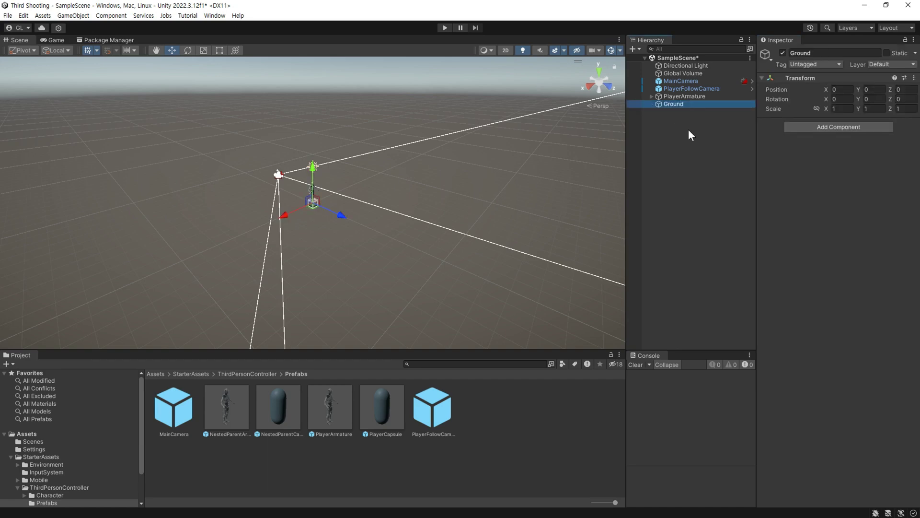
Step: Add a 3D Plane as a child of Ground
right_click(678, 102)
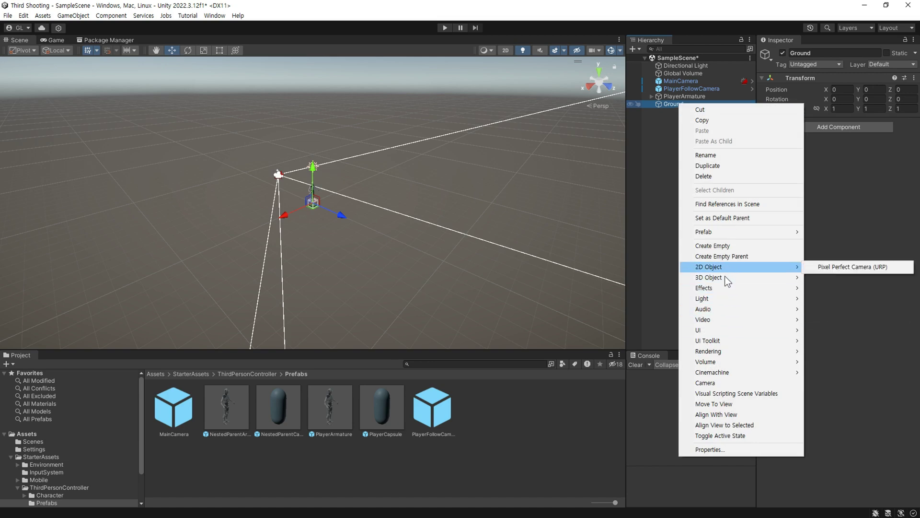
mouse_move(725, 277)
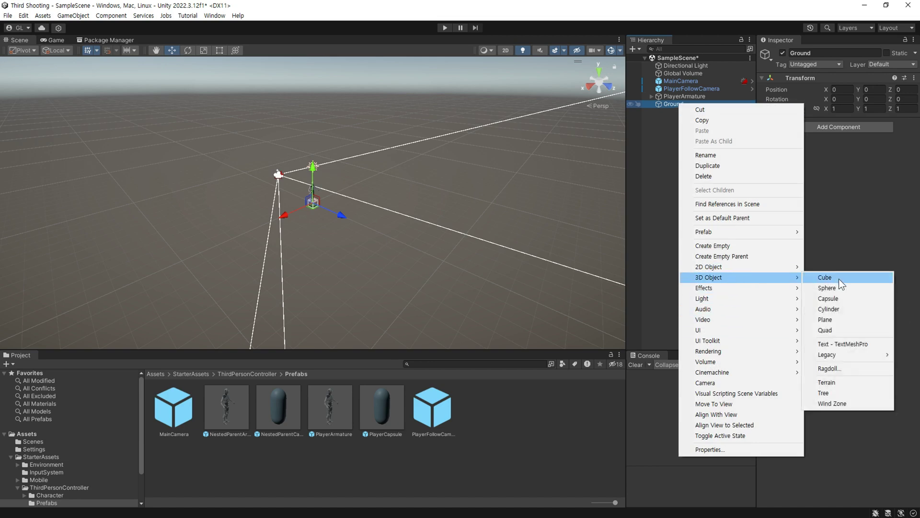
left_click(846, 321)
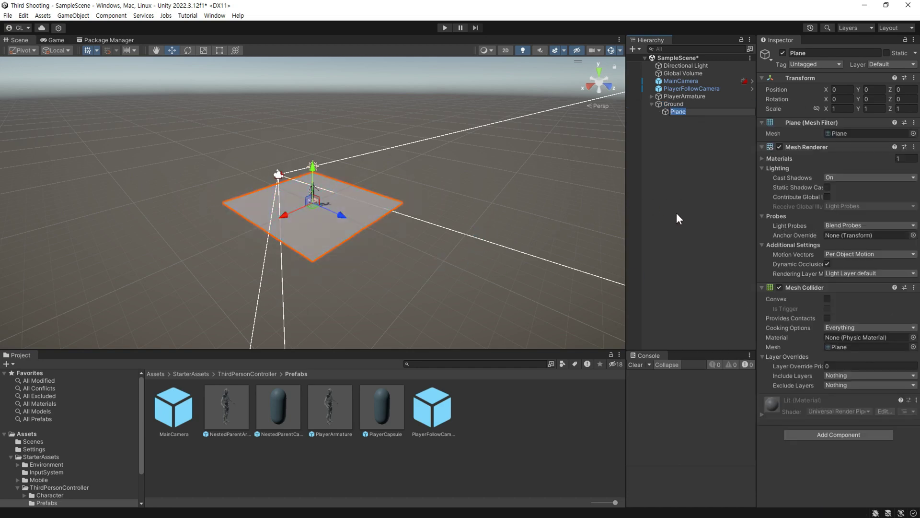
Step: Select the Plane and frame the Scene view on the character standing on it
left_click(681, 149)
left_click(689, 111)
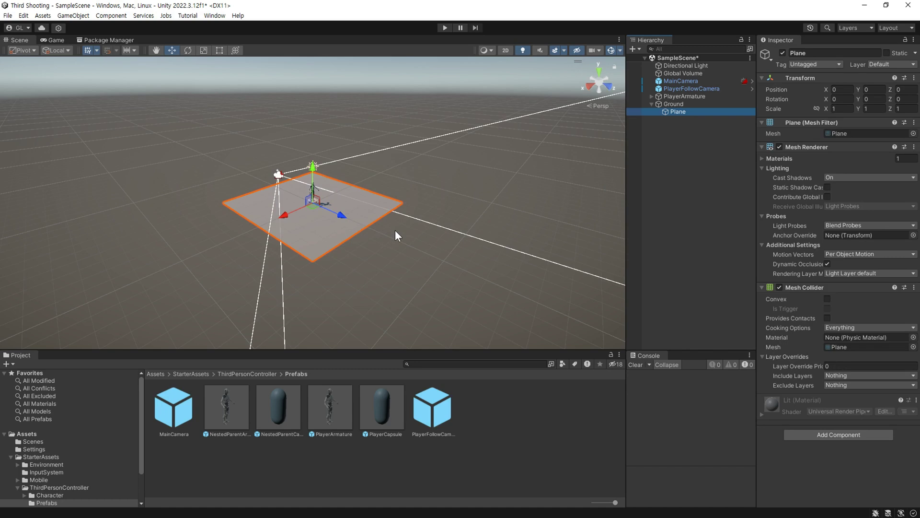
scroll(394, 235, "up", 3)
middle_click_drag(504, 220, 360, 238)
scroll(428, 234, "up", 3)
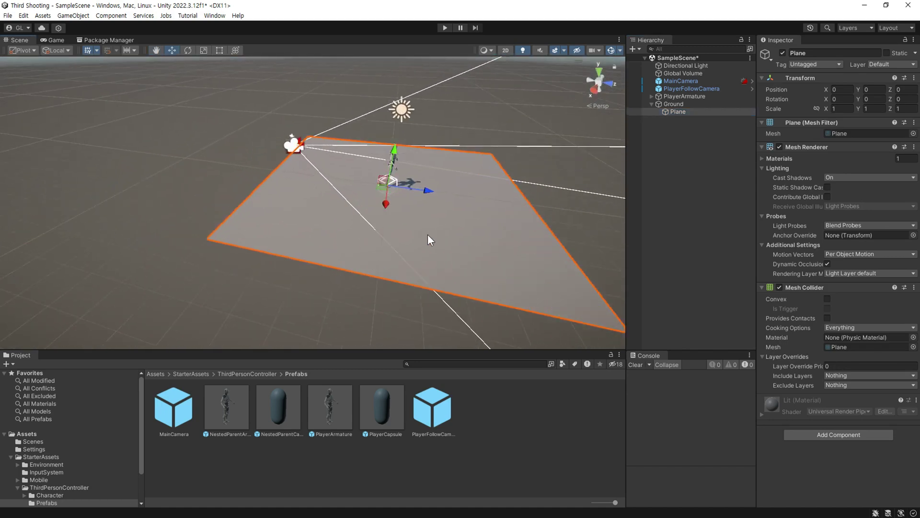
mouse_move(425, 199)
middle_mouse_down()
mouse_move(329, 238)
mouse_move(395, 259)
middle_mouse_up()
scroll(405, 261, "up", 3)
scroll(336, 251, "up", 3)
mouse_move(396, 260)
right_mouse_down()
mouse_move(468, 239)
mouse_move(460, 225)
mouse_move(509, 219)
mouse_move(445, 236)
right_mouse_up()
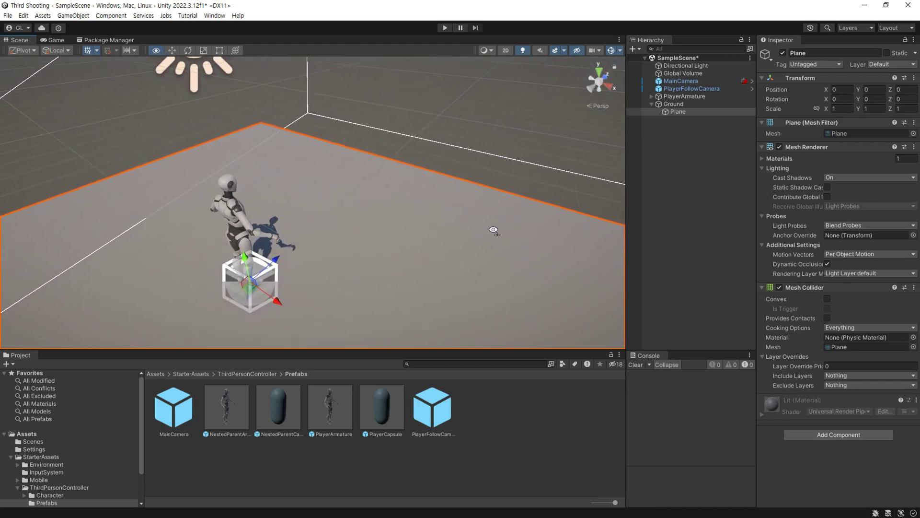
mouse_move(384, 242)
left_mouse_down()
mouse_move(398, 218)
mouse_move(354, 242)
mouse_move(366, 230)
left_mouse_up()
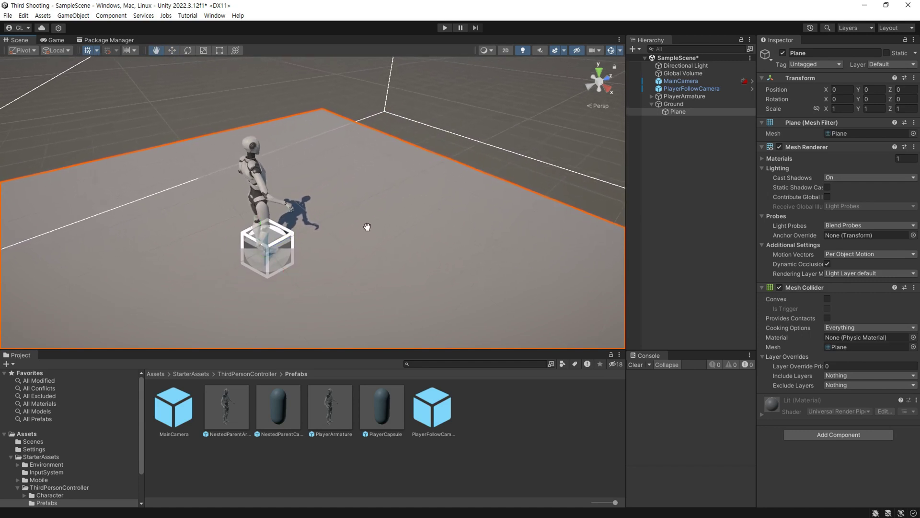
mouse_move(283, 223)
right_mouse_down()
mouse_move(493, 170)
mouse_move(421, 249)
right_mouse_up()
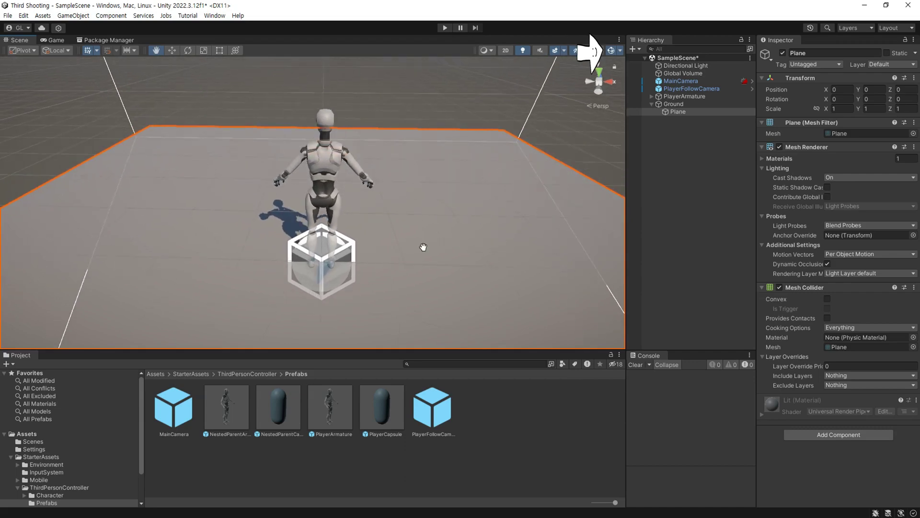
Step: Shrink the gizmo icon size and turn off 3D Icons in the Gizmos options
left_click(620, 50)
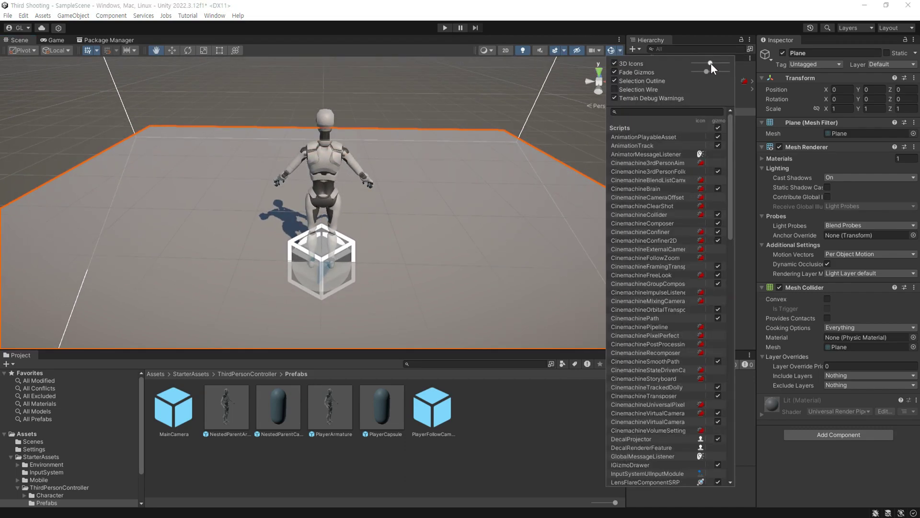
mouse_move(711, 63)
left_mouse_down()
mouse_move(700, 65)
mouse_move(708, 62)
left_mouse_up()
left_click(615, 64)
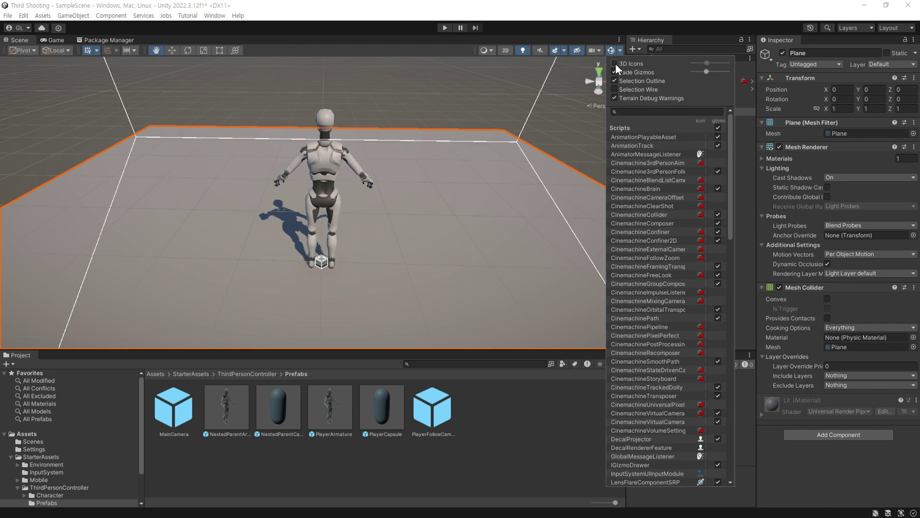
left_click(616, 50)
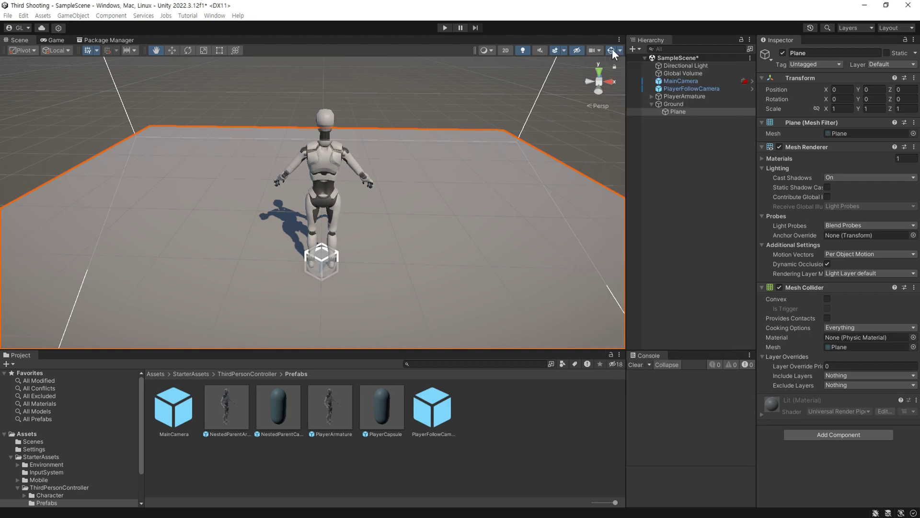
left_click(611, 48)
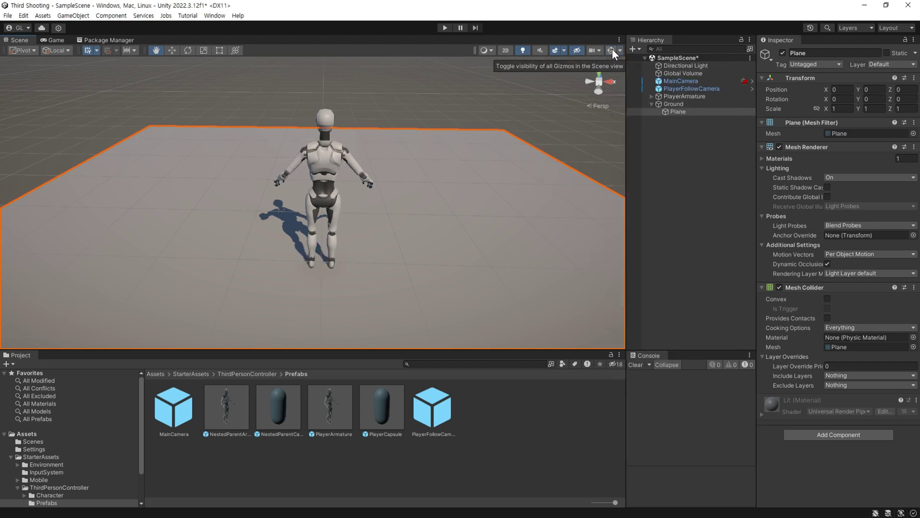
left_click(612, 47)
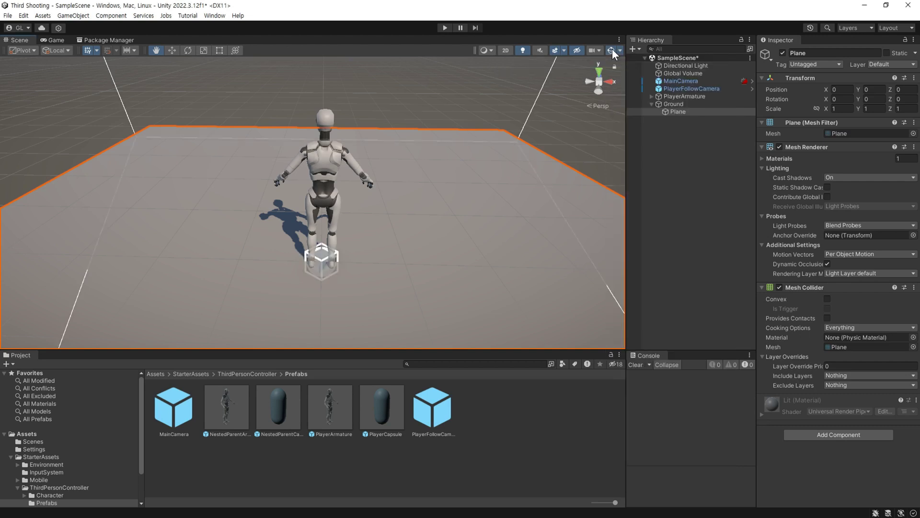
mouse_move(309, 218)
left_mouse_down("alt")
mouse_move(503, 215)
mouse_move(437, 219)
left_mouse_up("alt")
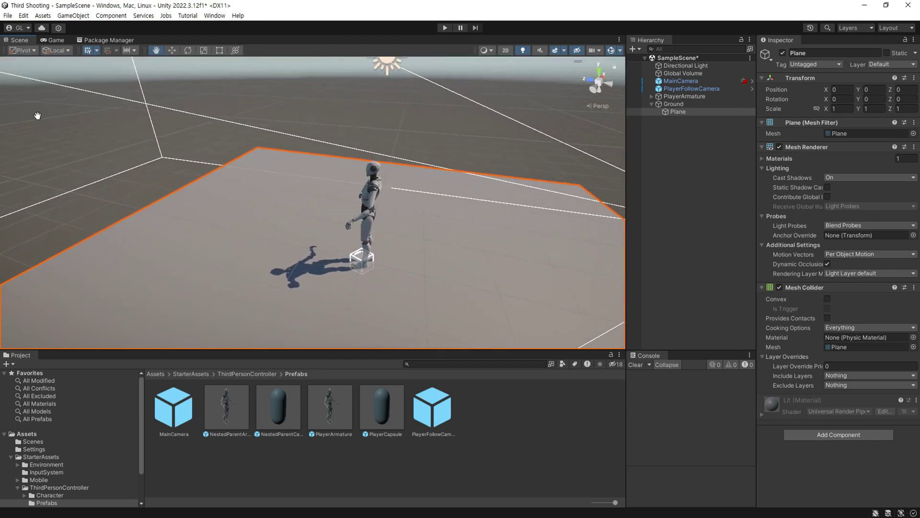
left_click(444, 28)
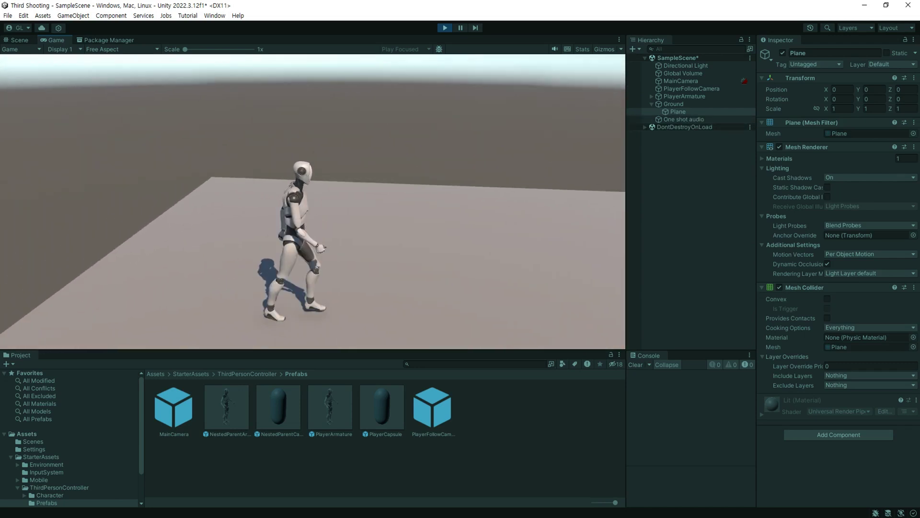
key("ctrl+p")
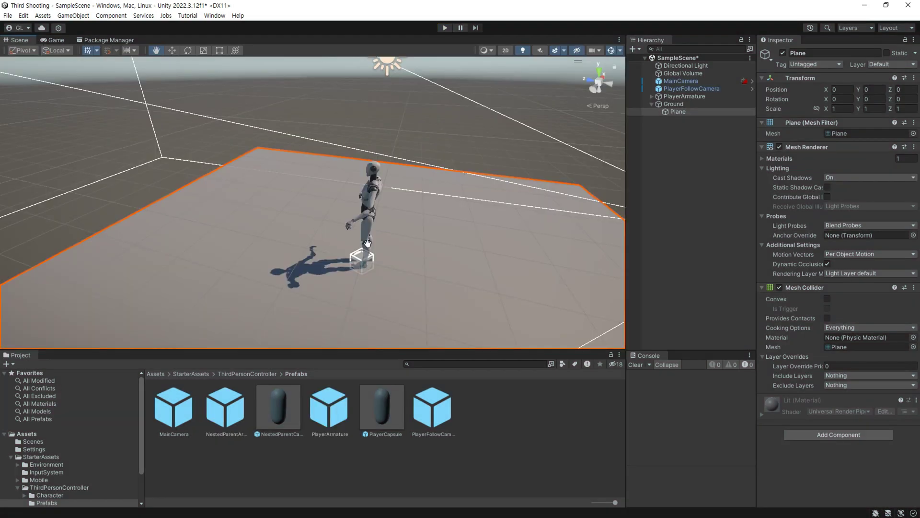
left_click_drag(390, 246, 312, 233)
scroll(311, 232, "down", 5)
Step: Set the Plane's Scale X and Z to 2, then select PlayerFollowCamera
left_click_drag(329, 272, 362, 236, "alt")
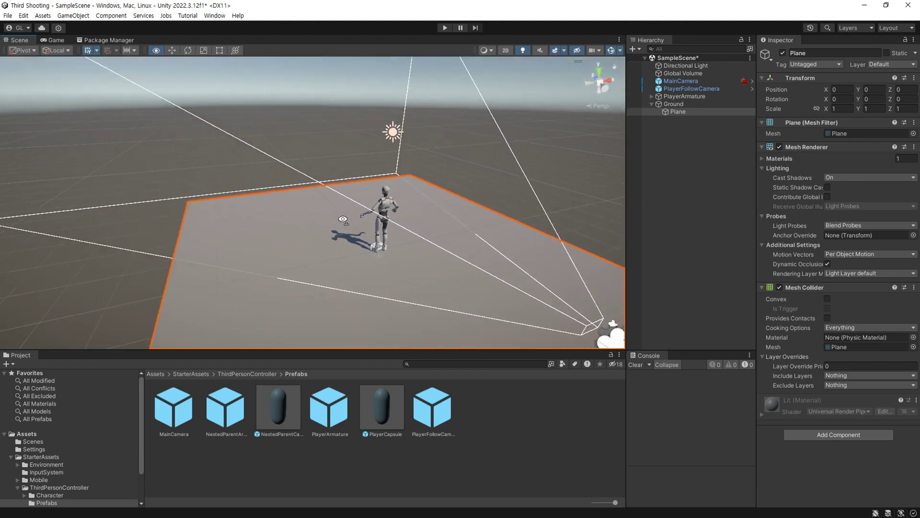
left_click(846, 108)
type("2")
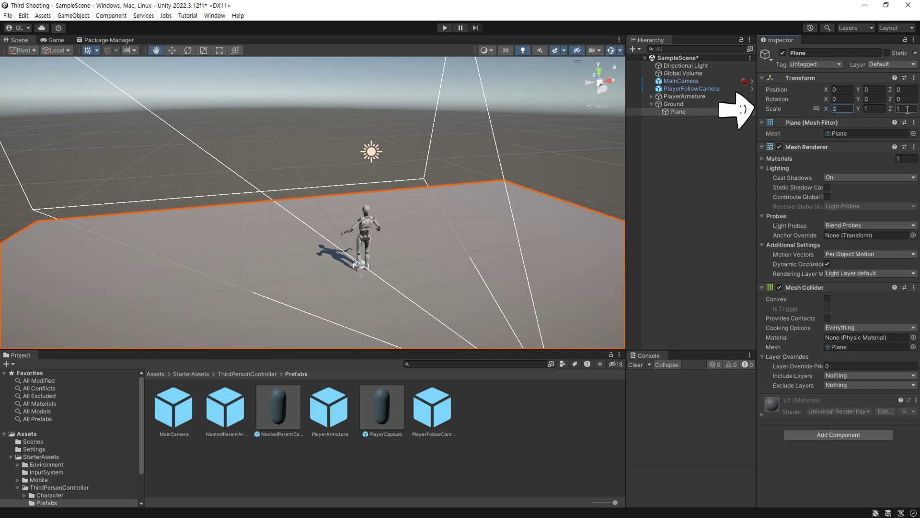
key("Tab")
key("Tab")
type("2")
mouse_move(372, 257)
left_mouse_down("alt")
mouse_move(317, 268)
mouse_move(340, 250)
left_mouse_up("alt")
scroll(306, 274, "up", 2)
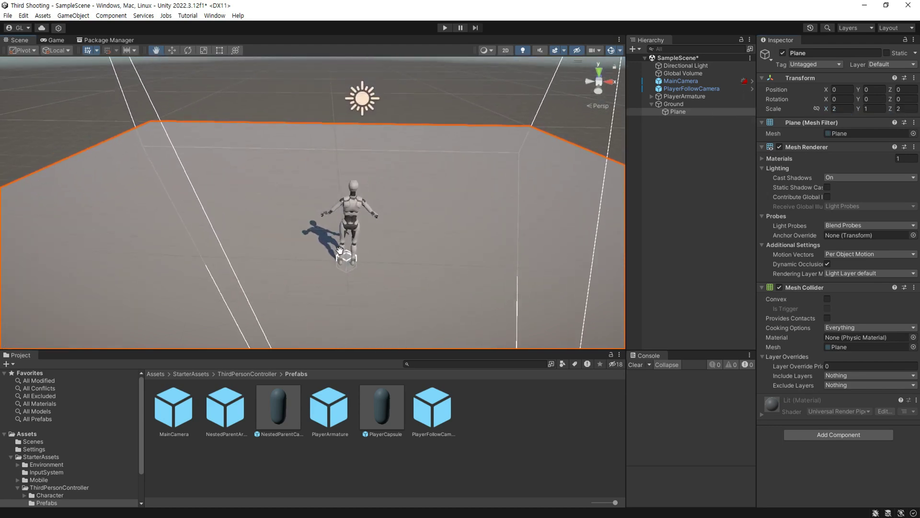
left_click(683, 183)
left_click(685, 91)
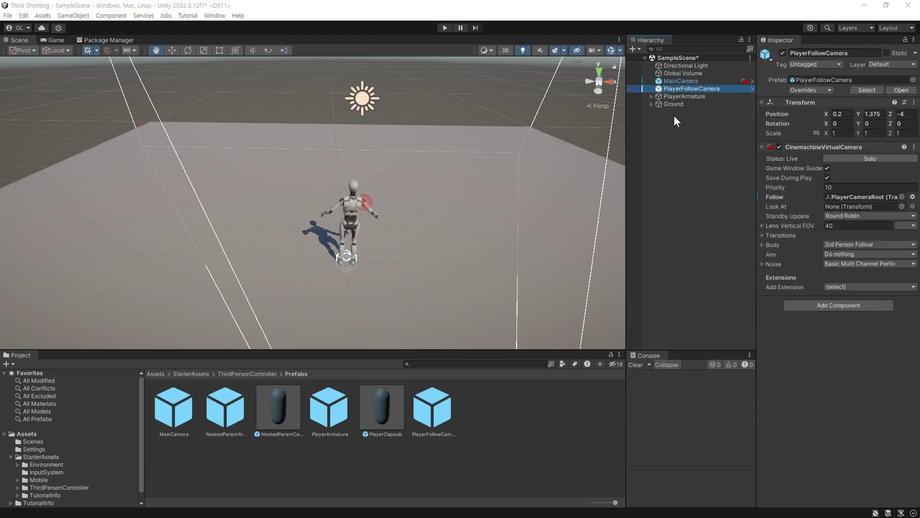
Step: In the Game view, set PlayerCameraRoot's Position Y to 1.7, then reselect PlayerFollowCamera
left_click(54, 40)
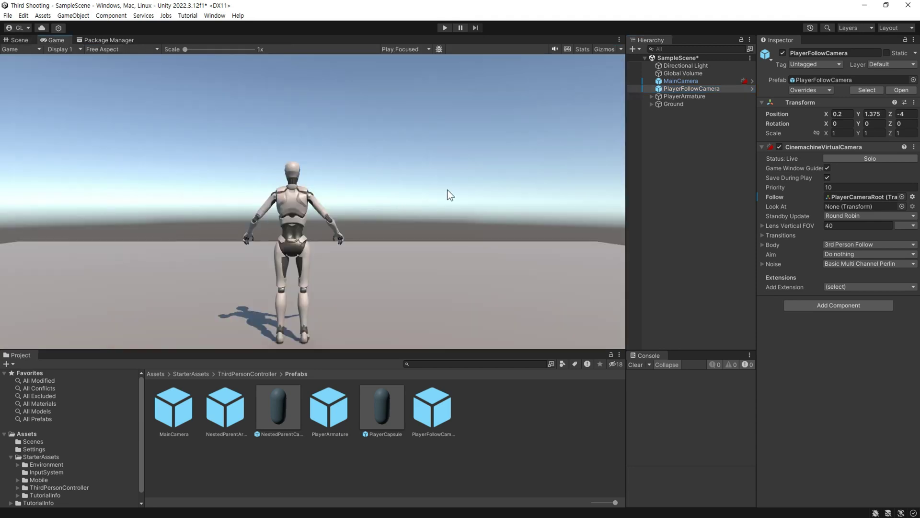
left_click(651, 96)
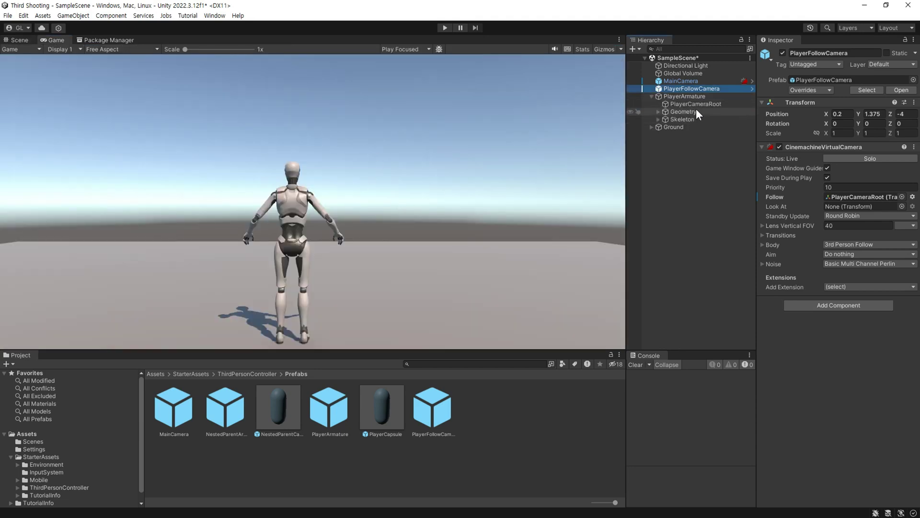
left_click(696, 104)
left_click(862, 90)
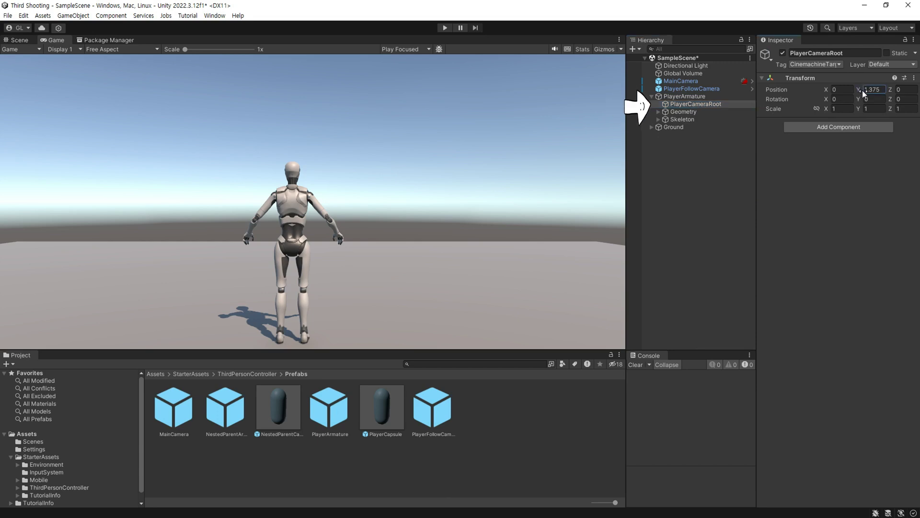
type("1.69")
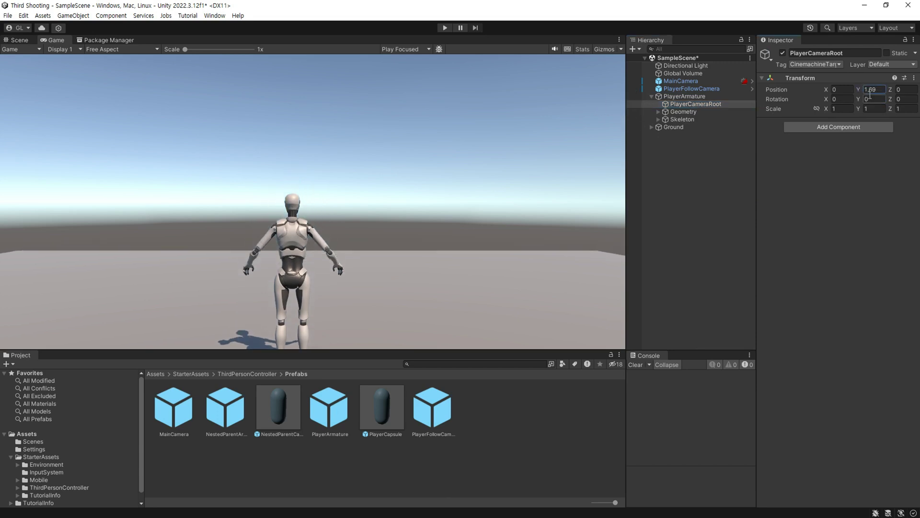
type("1.7")
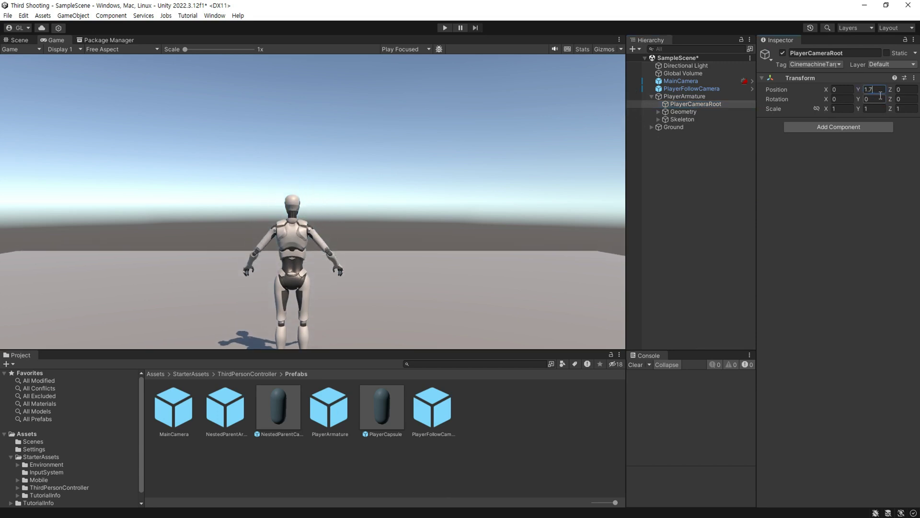
left_click(691, 88)
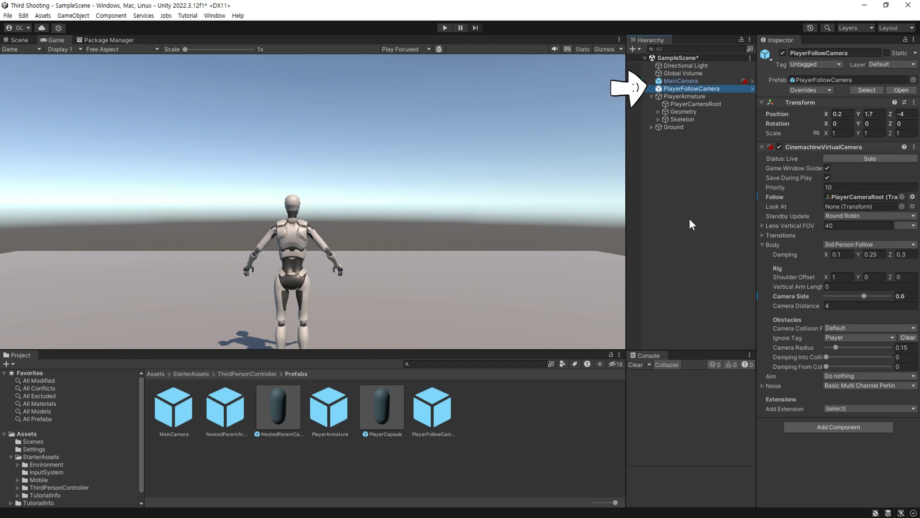
Step: Duplicate PlayerFollowCamera and rename the copy PlayerAimCamera
key("ctrl+d")
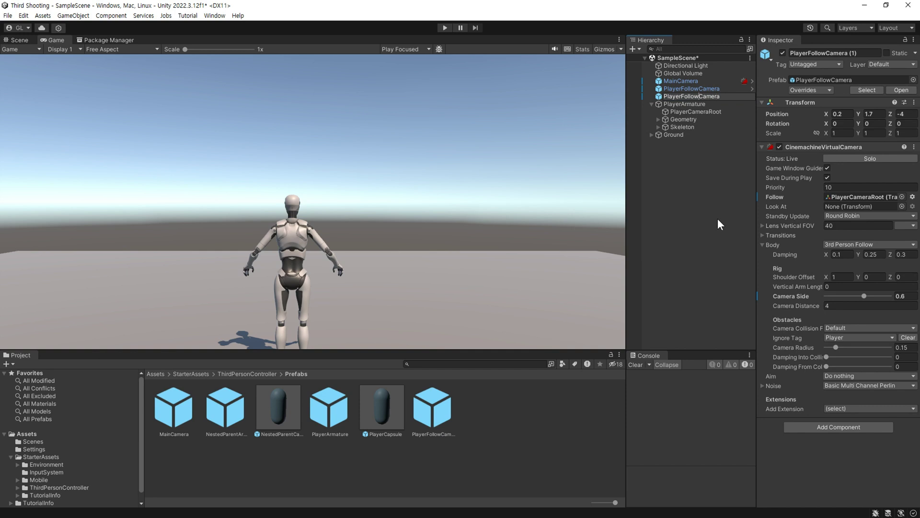
key("shift+Left")
key("shift+Left")
key("shift+Left")
type("Aim")
key("Return")
left_click(706, 294)
Step: Unpack PlayerAimCamera from its prefab
left_click(688, 95)
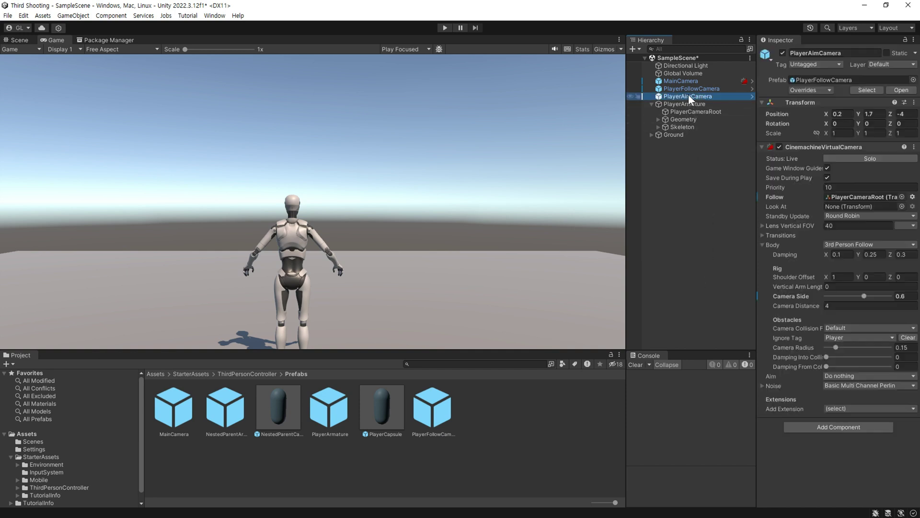
right_click(688, 95)
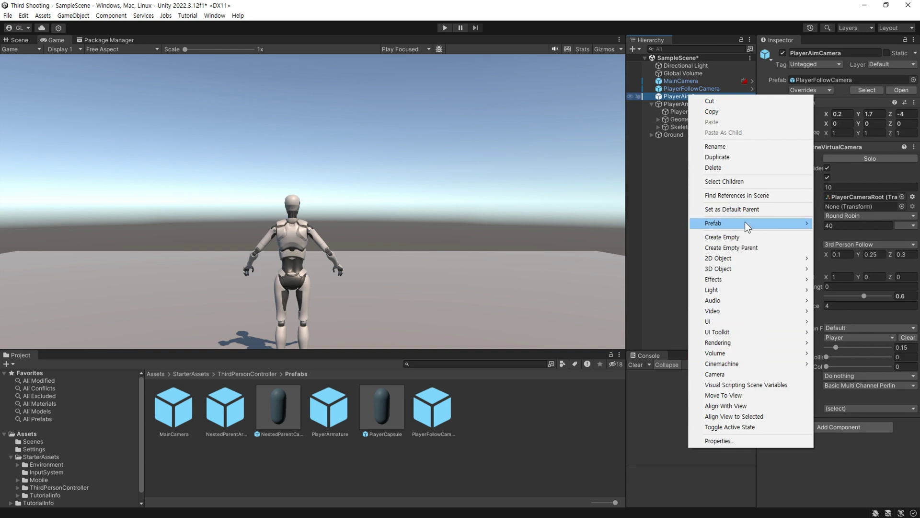
mouse_move(745, 223)
left_click(619, 296)
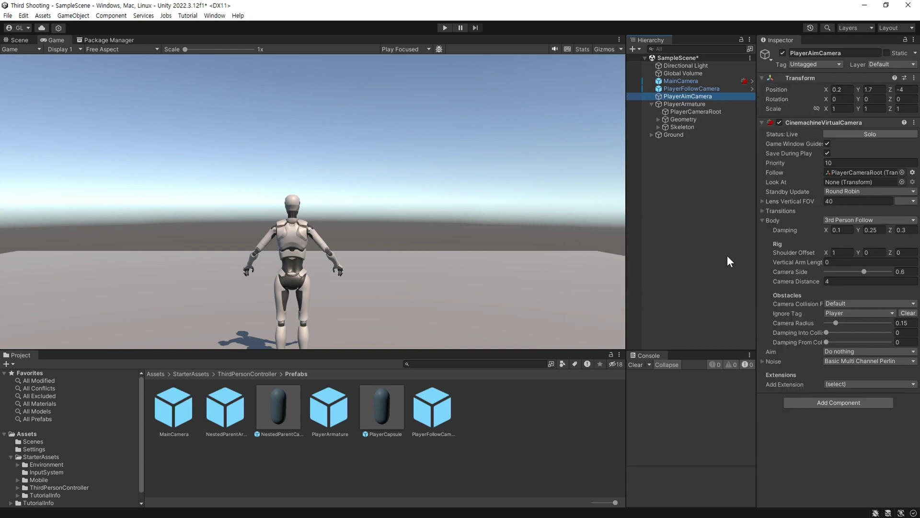
Step: Give PlayerAimCamera priority 11, camera side 0.8 and vertical FOV 30
mouse_move(778, 166)
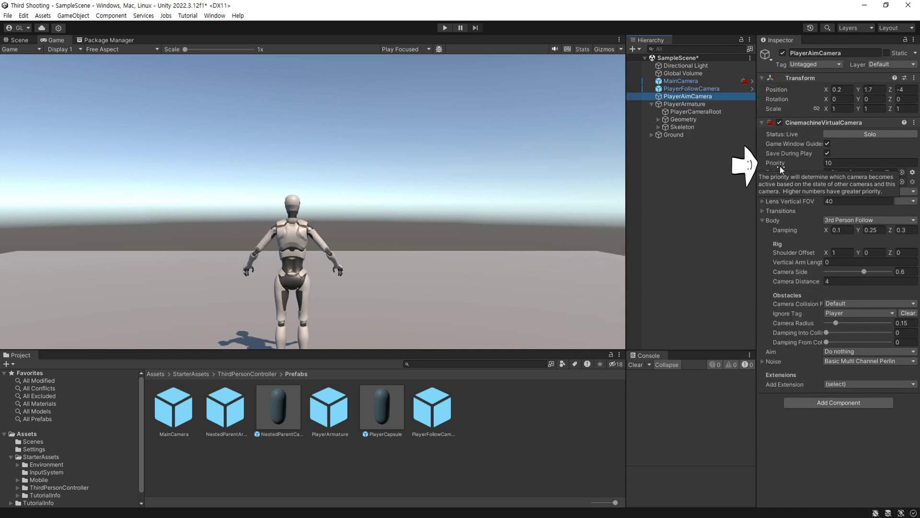
left_click(845, 163)
type("11")
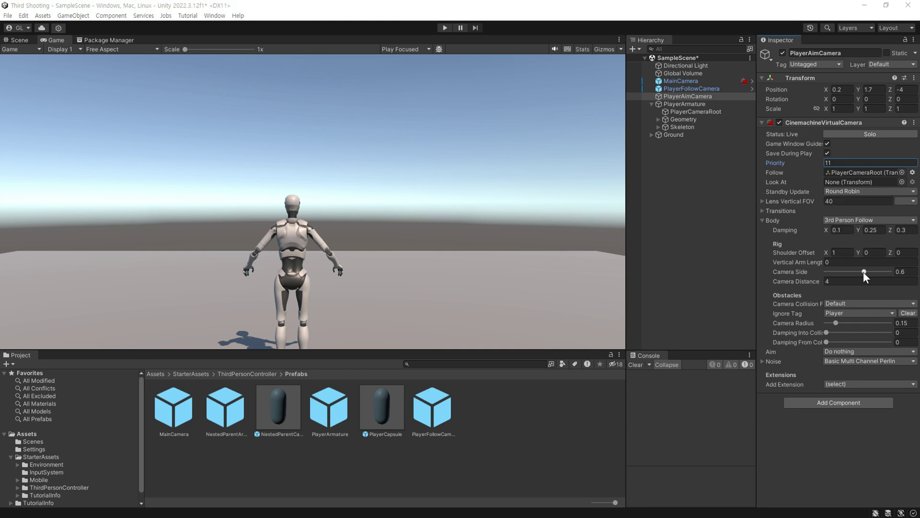
left_click_drag(864, 271, 875, 273)
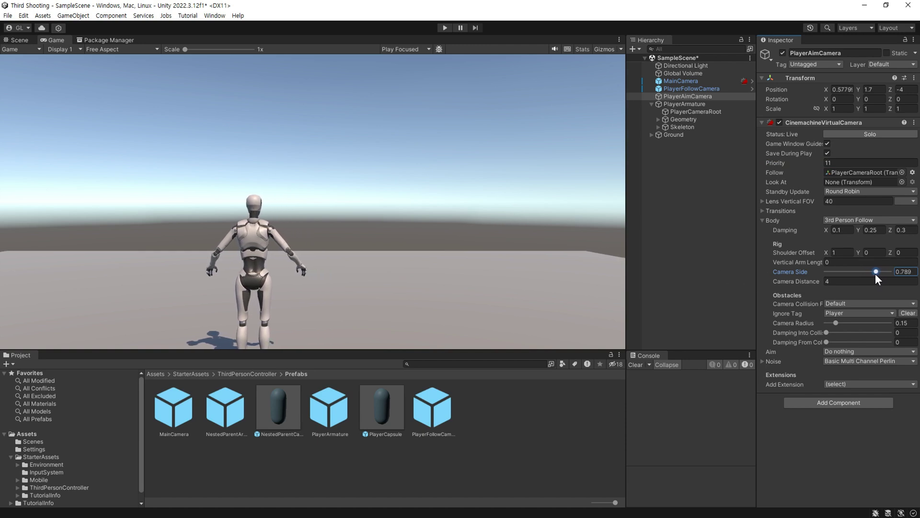
left_click(910, 271)
type("0.8")
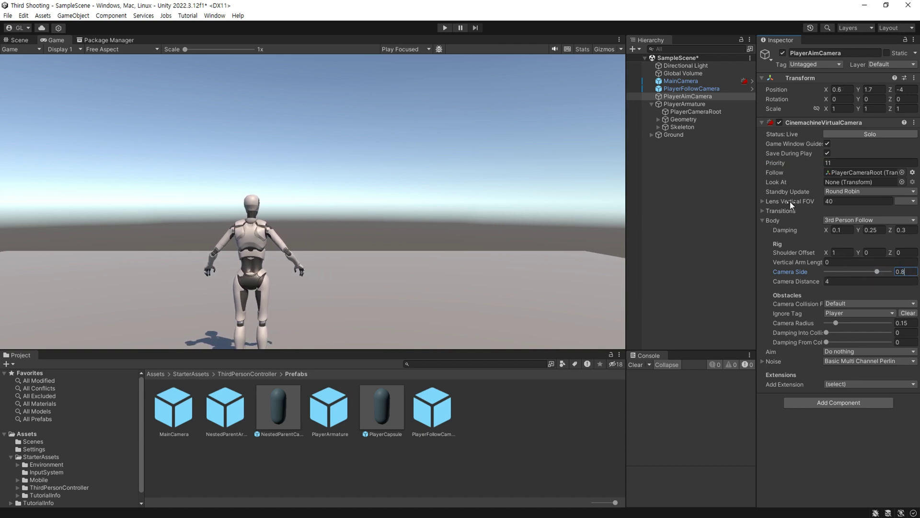
left_click_drag(790, 202, 765, 202)
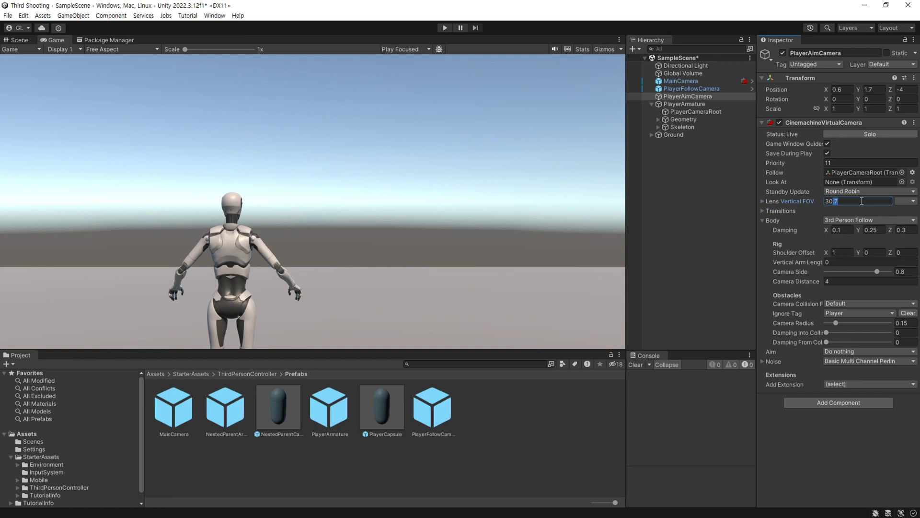
key("BackSpace")
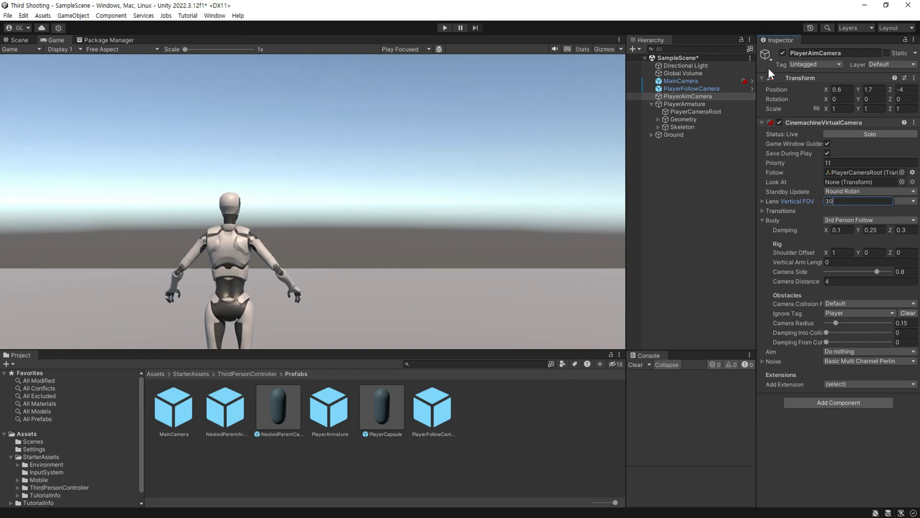
Step: Toggle PlayerAimCamera on and off to compare views, leaving it disabled
left_click(781, 52)
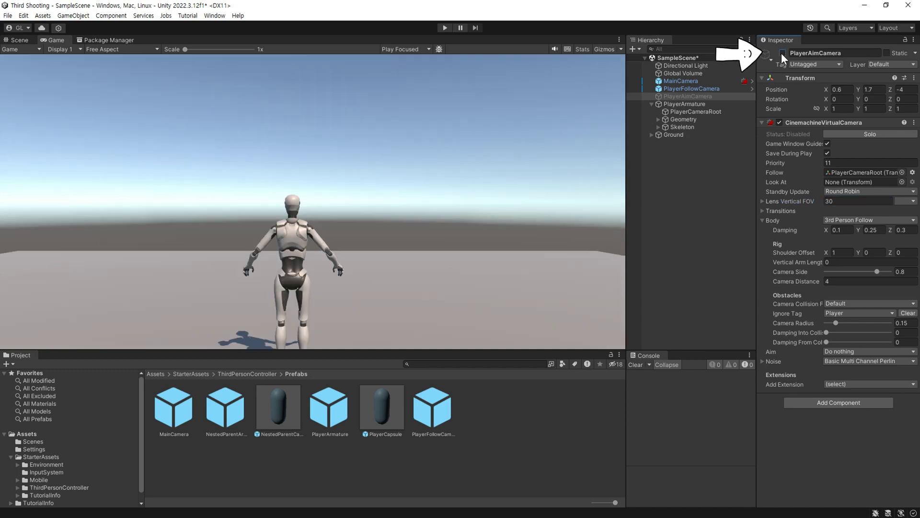
left_click(781, 53)
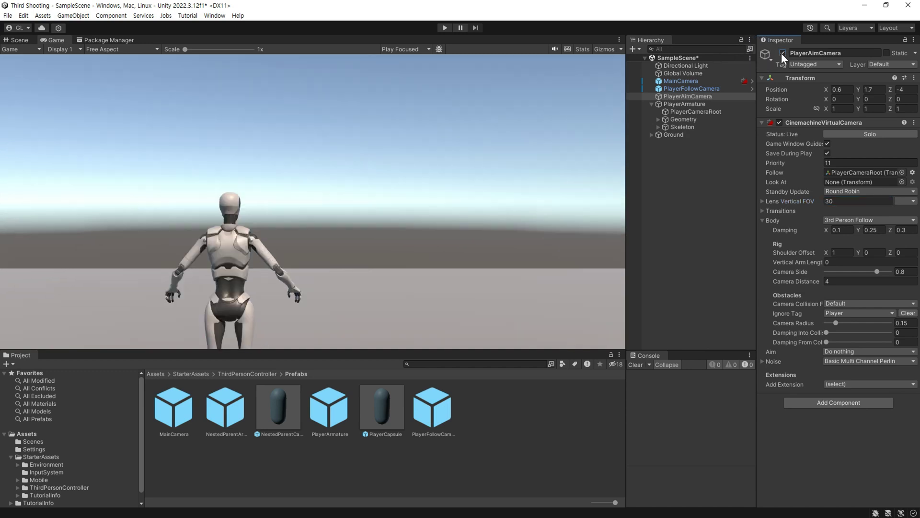
left_click(781, 53)
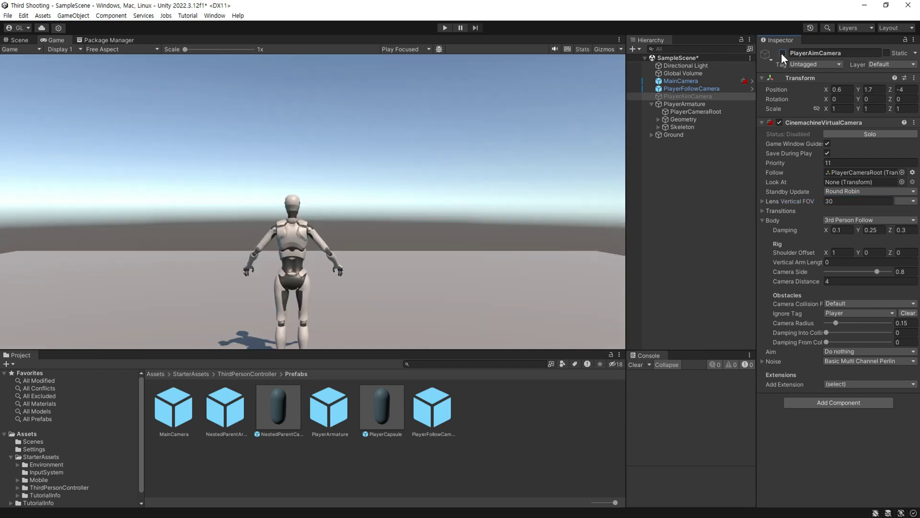
left_click(781, 53)
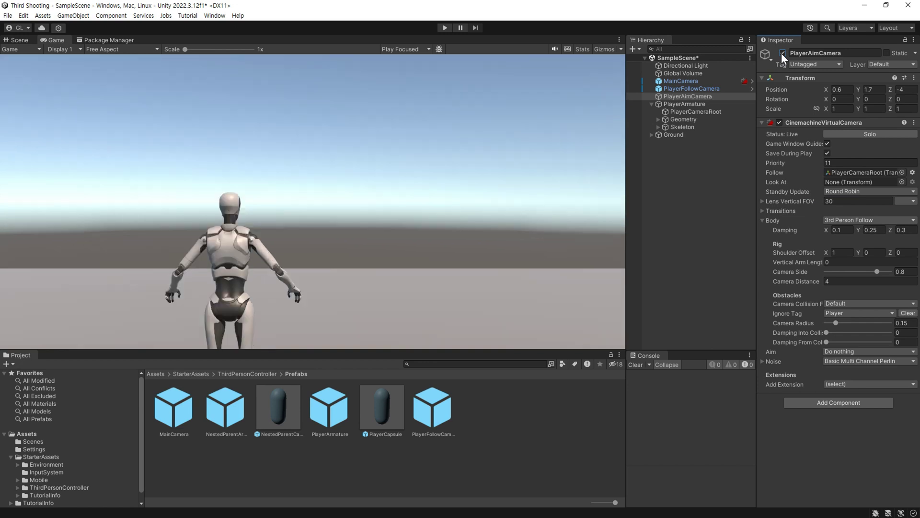
left_click(782, 52)
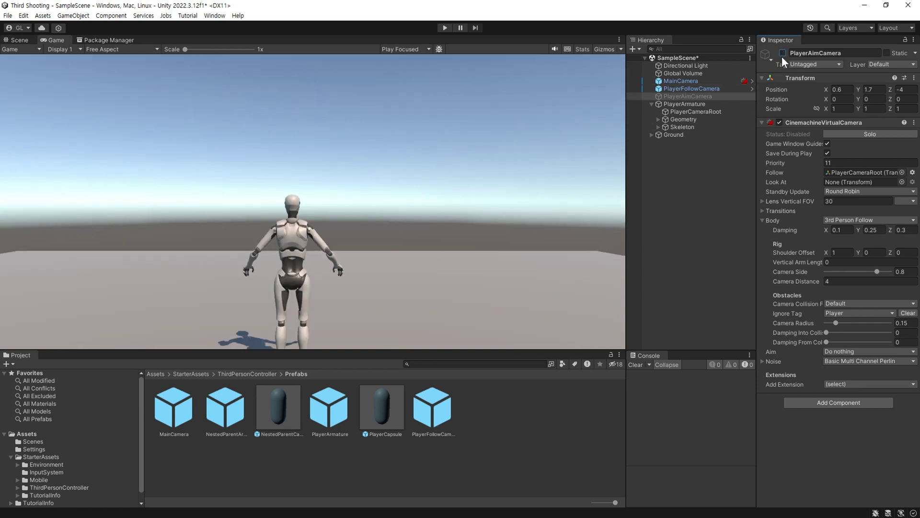
left_click(708, 103)
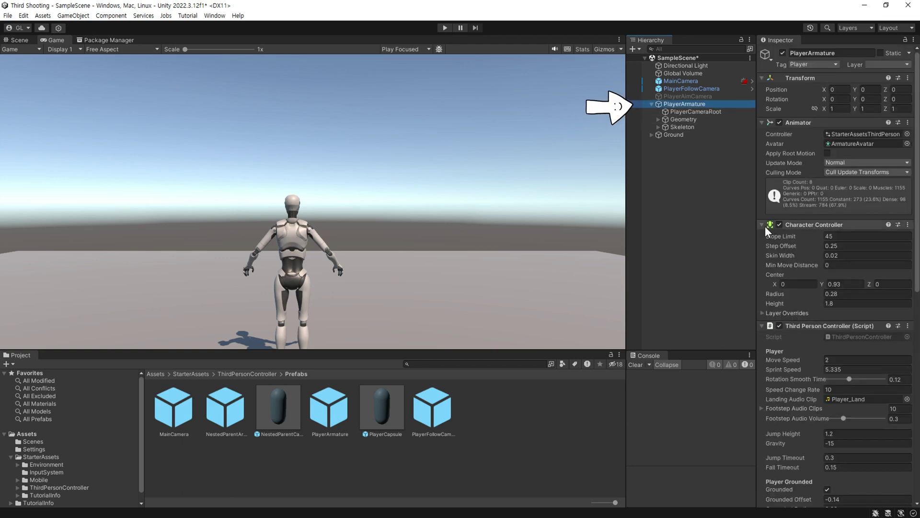
Step: On PlayerArmature, collapse the Character Controller component and enter Play mode
left_click(763, 224)
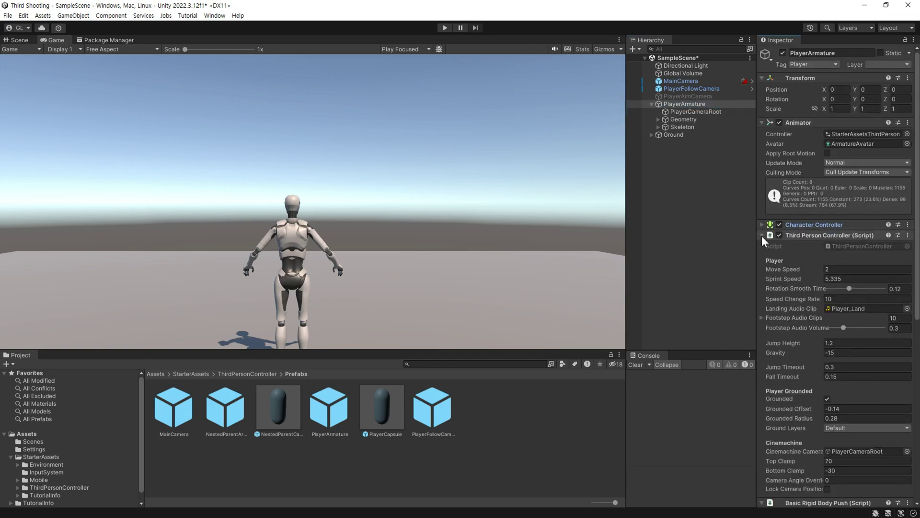
scroll(801, 447, "down", 1)
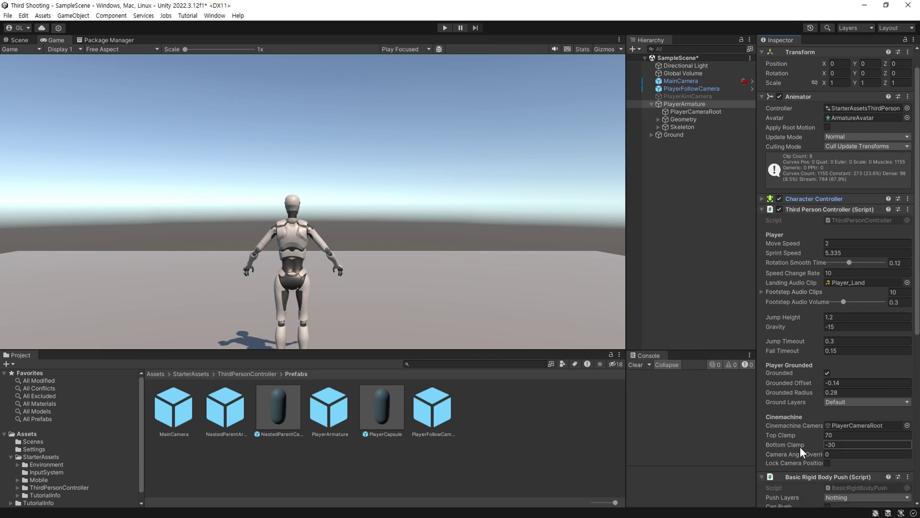
scroll(791, 426, "down", 4)
scroll(776, 360, "down", 3)
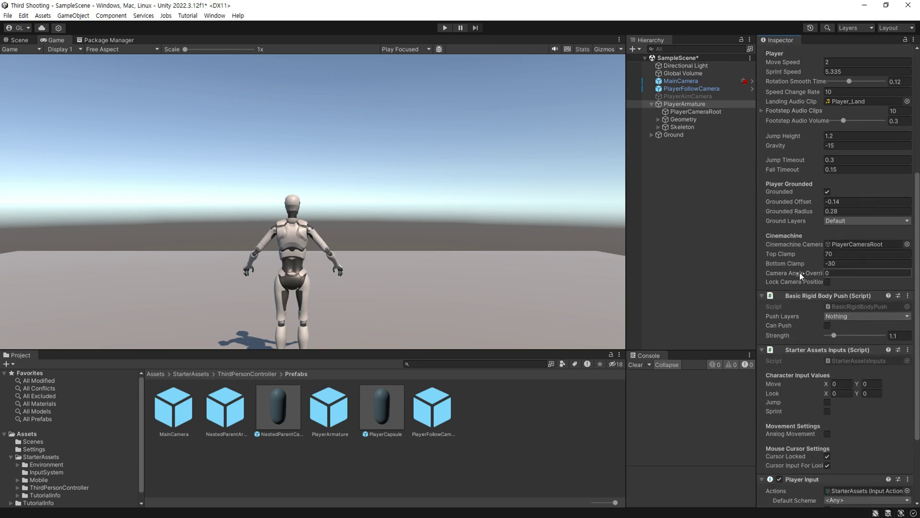
mouse_move(775, 263)
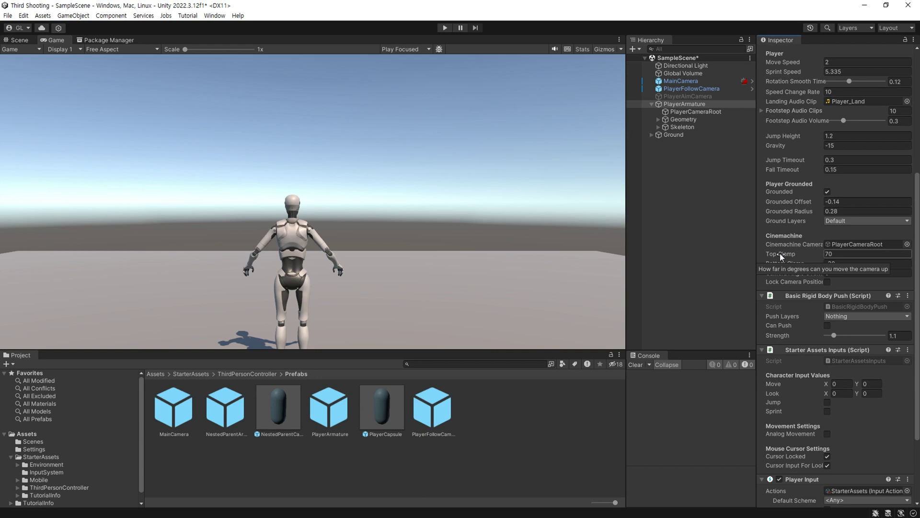
left_click(444, 28)
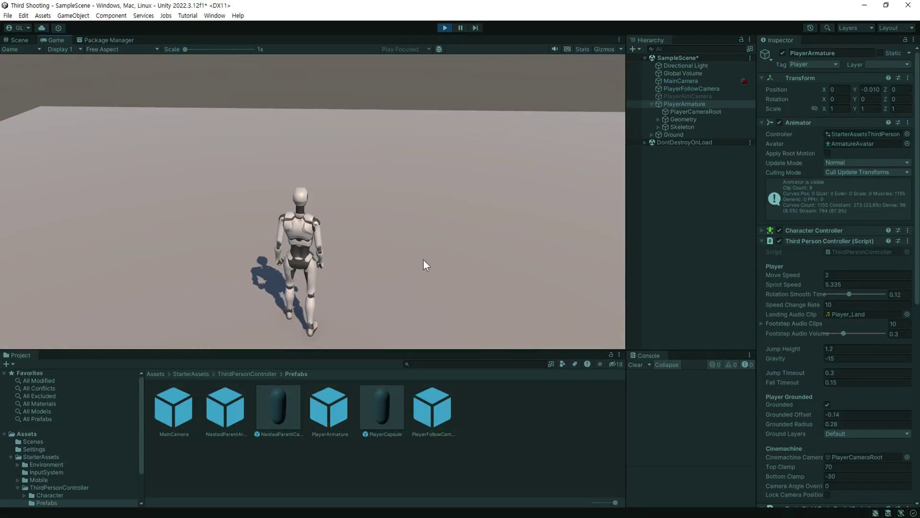
Step: While playing, try Top Clamp 30 and Bottom Clamp -10, then stop the test
scroll(830, 344, "down", 5)
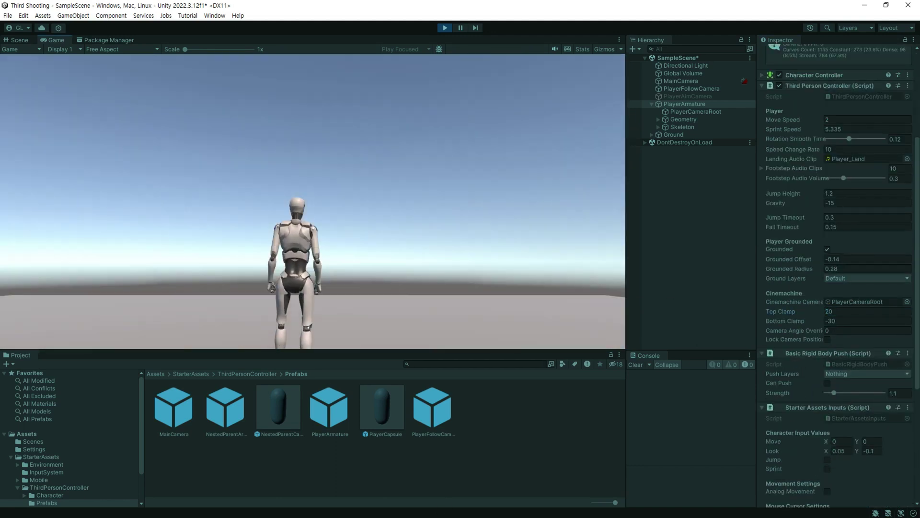
key("Escape")
left_click(829, 311)
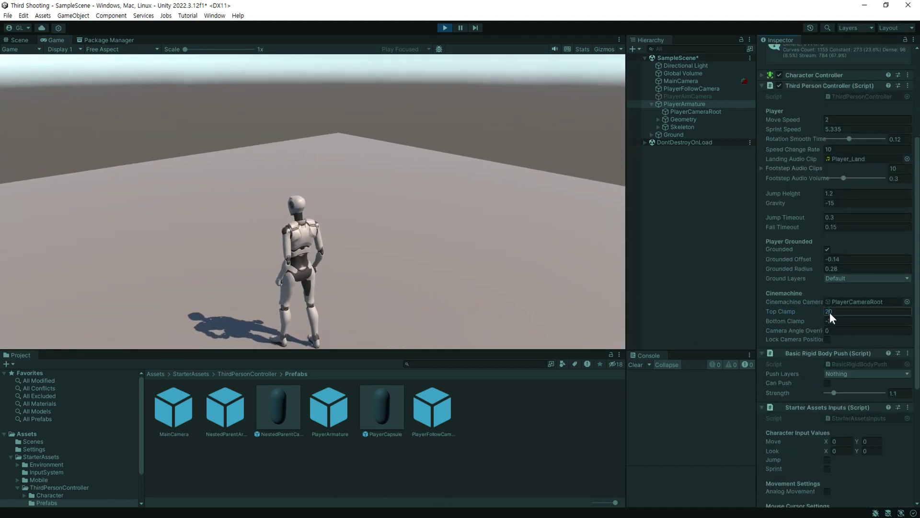
type("30")
left_click(828, 321)
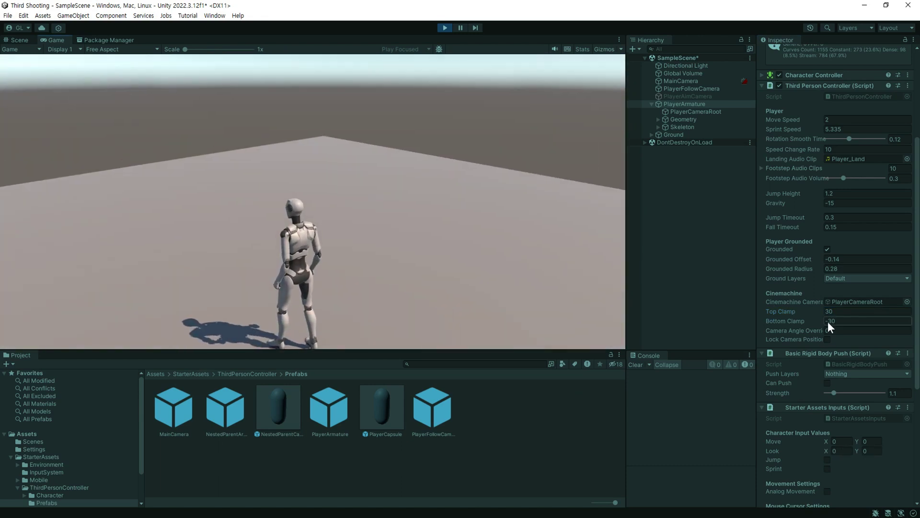
type("-10")
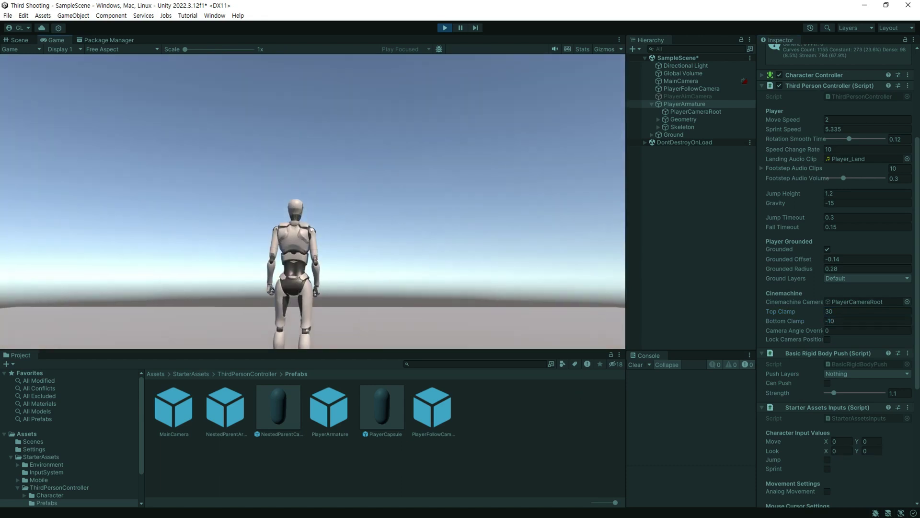
key("Escape")
Step: In edit mode, set Top Clamp 30 and Bottom Clamp -10, then collapse Third Person Controller and Basic Rigid Body Push
key("ctrl+p")
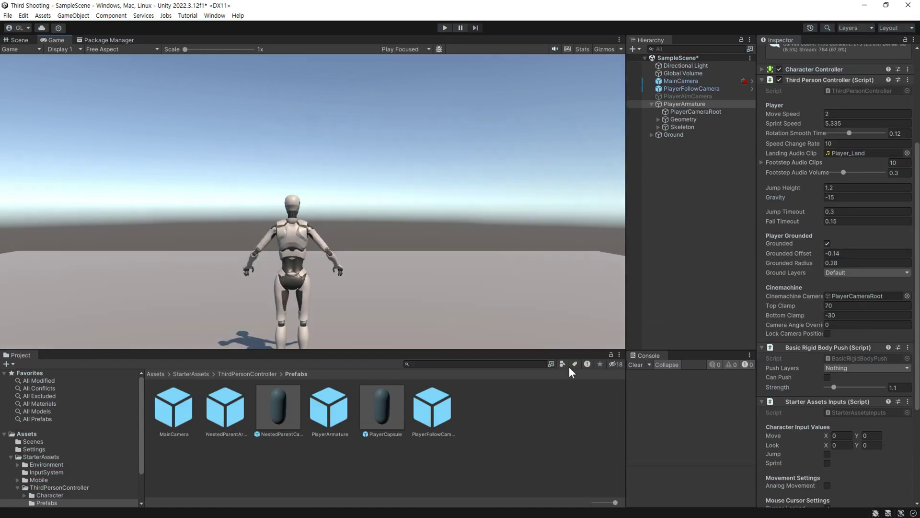
left_click(841, 306)
type("30")
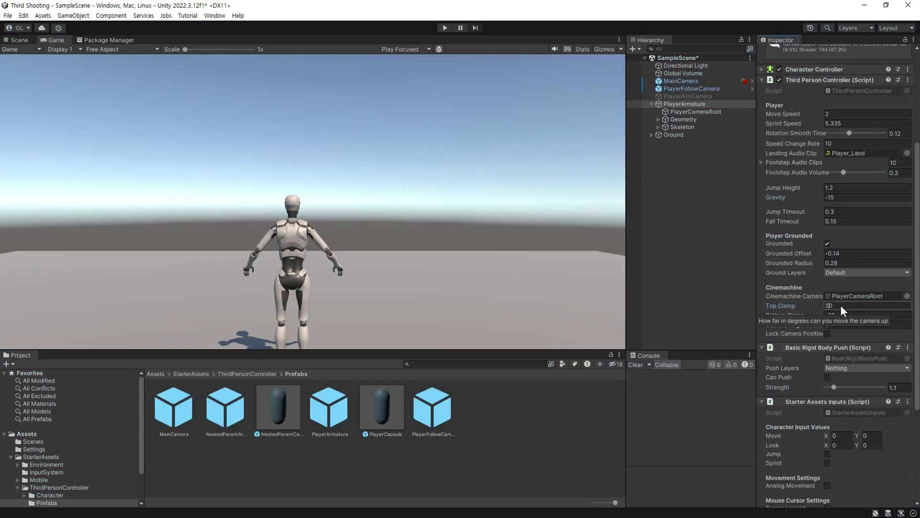
left_click(861, 314)
type("-10")
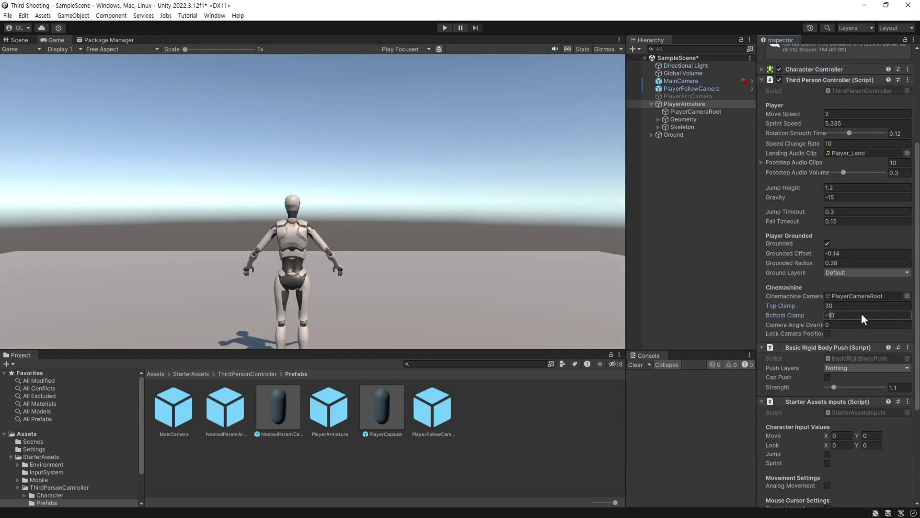
left_click(761, 77)
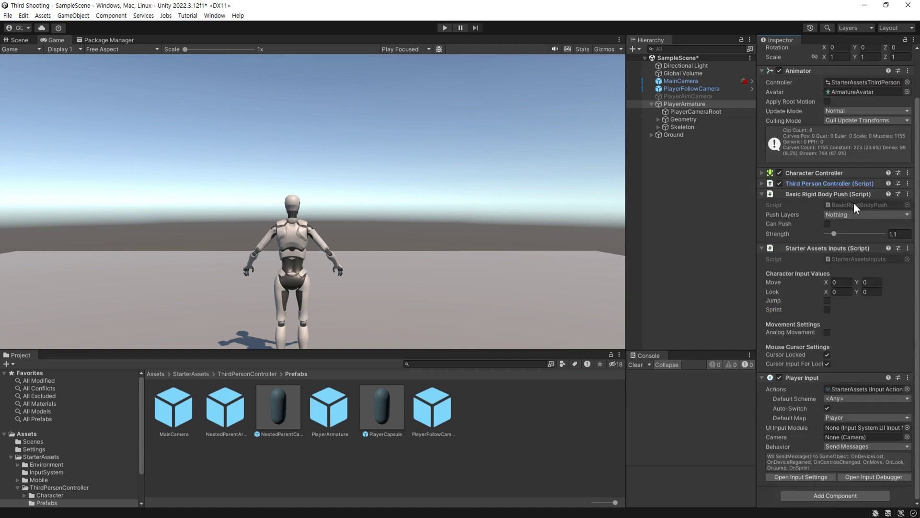
left_click(761, 194)
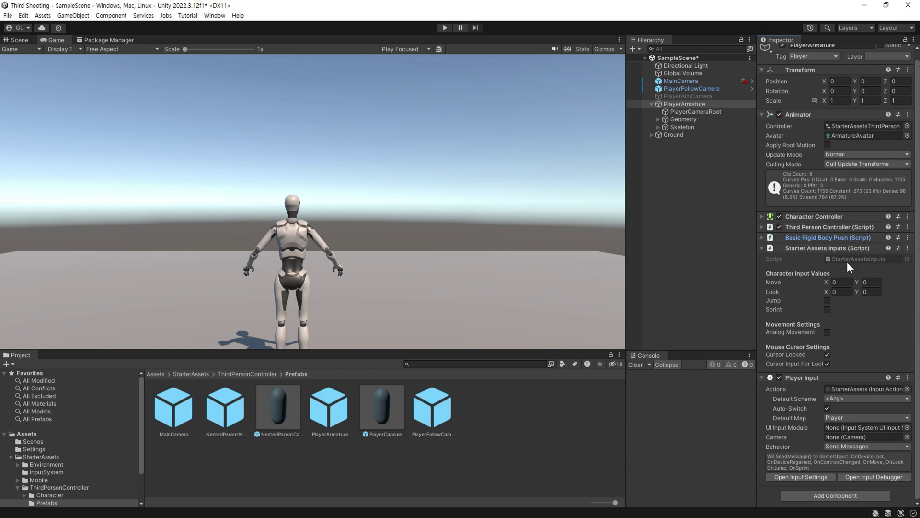
Step: Open the StarterAssets input actions and add a new action named Aim
left_click(846, 389)
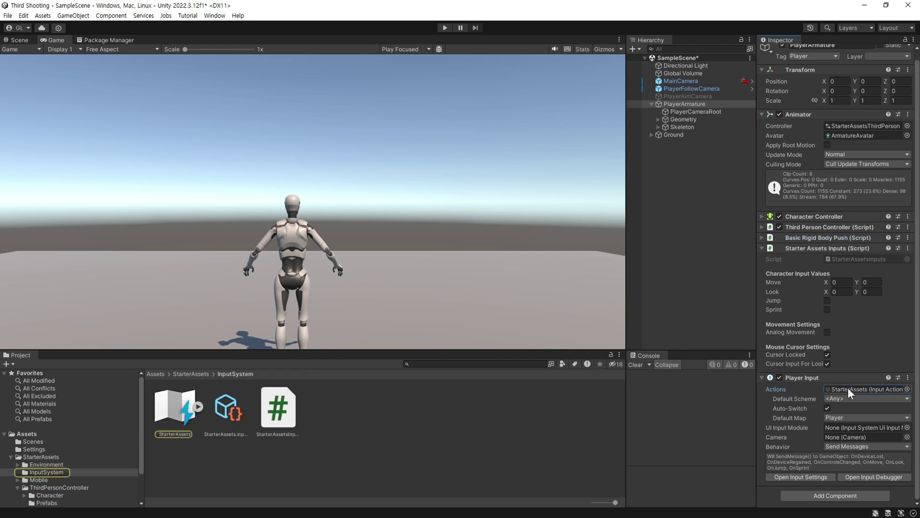
double_click(847, 389)
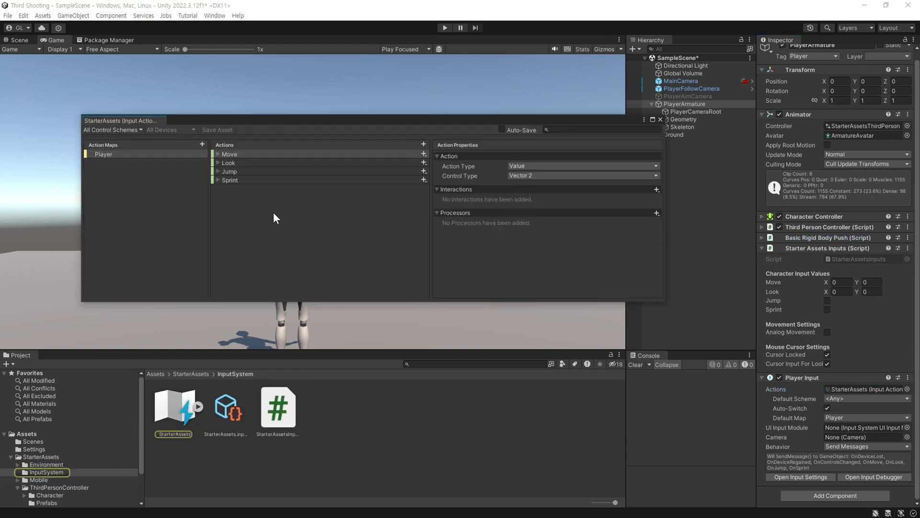
left_click(253, 180)
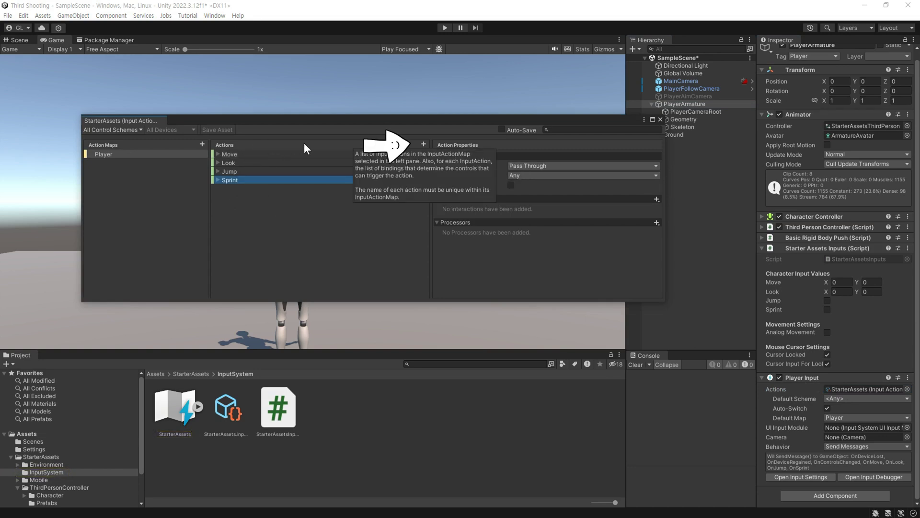
left_click(423, 144)
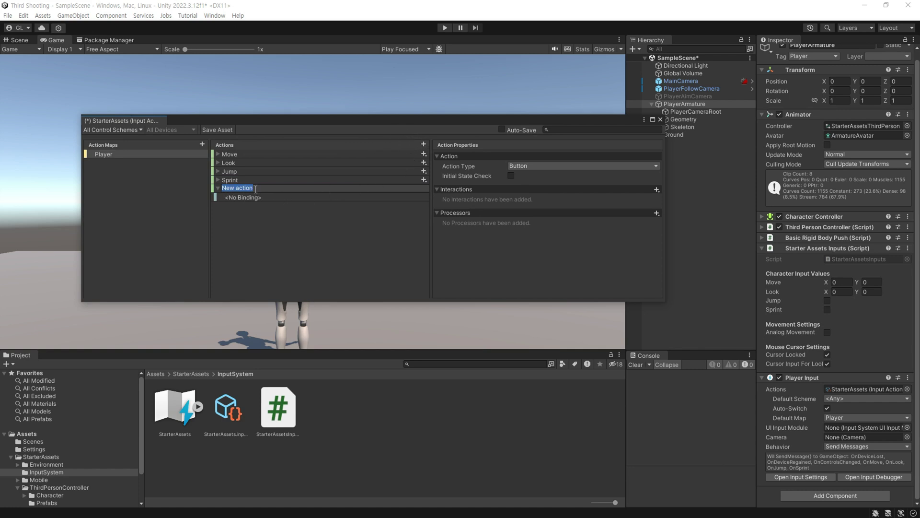
type("A")
type("im")
key("Return")
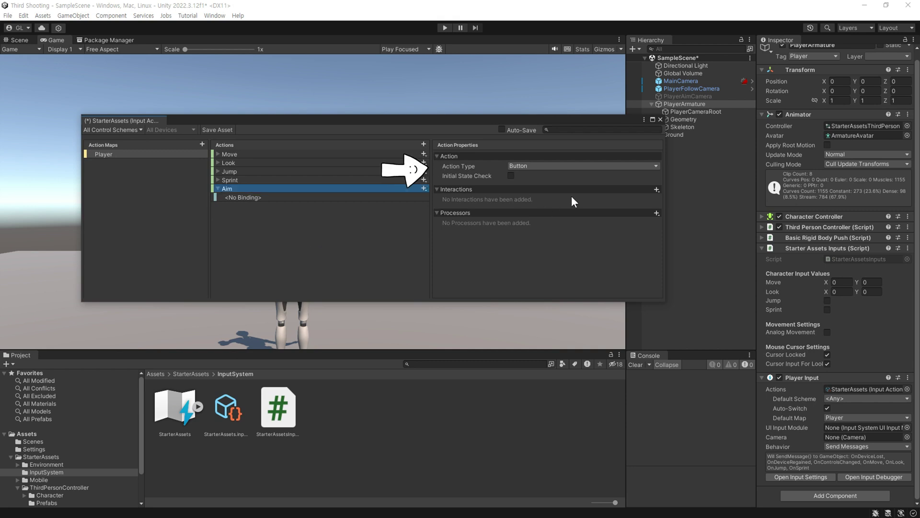
Step: Set Aim's Action Type to Pass Through and Control Type to Any
left_click(565, 165)
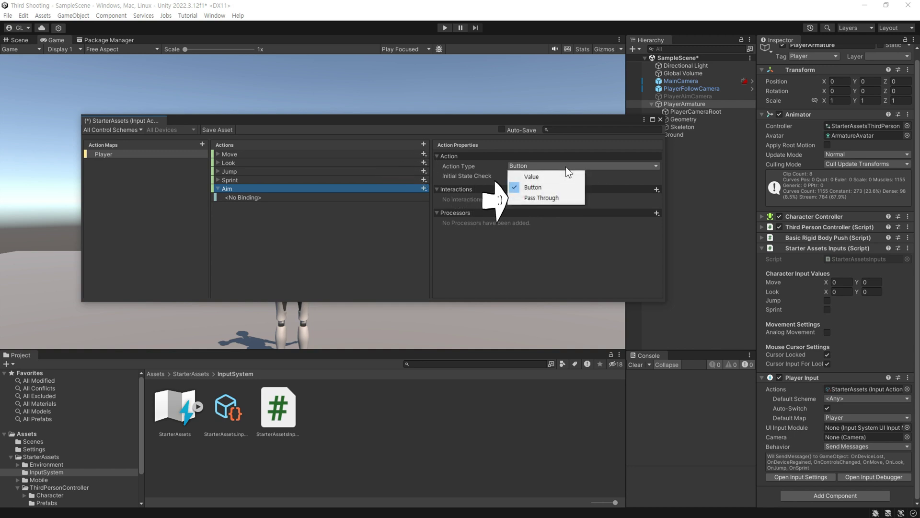
left_click(565, 197)
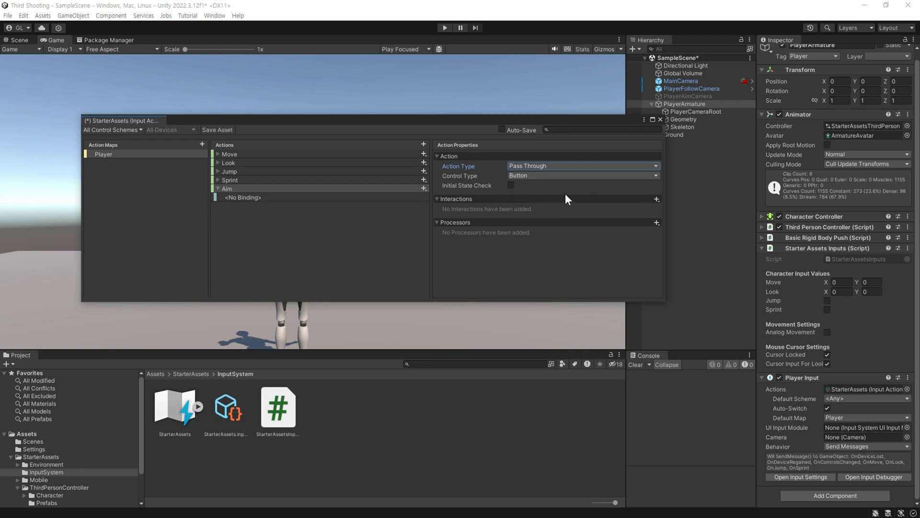
left_click(560, 175)
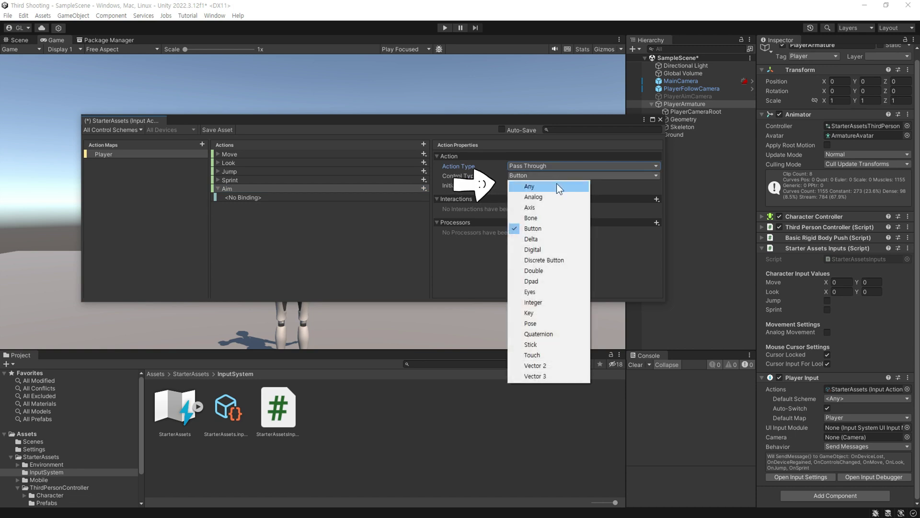
left_click(558, 187)
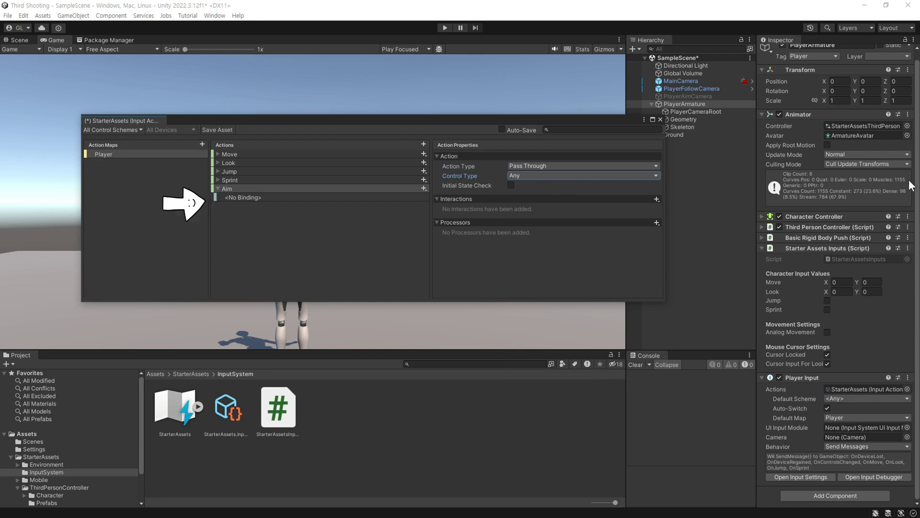
Step: Bind Aim to Mouse Right Button for KeyboardMouse, then save and close the asset
left_click(267, 198)
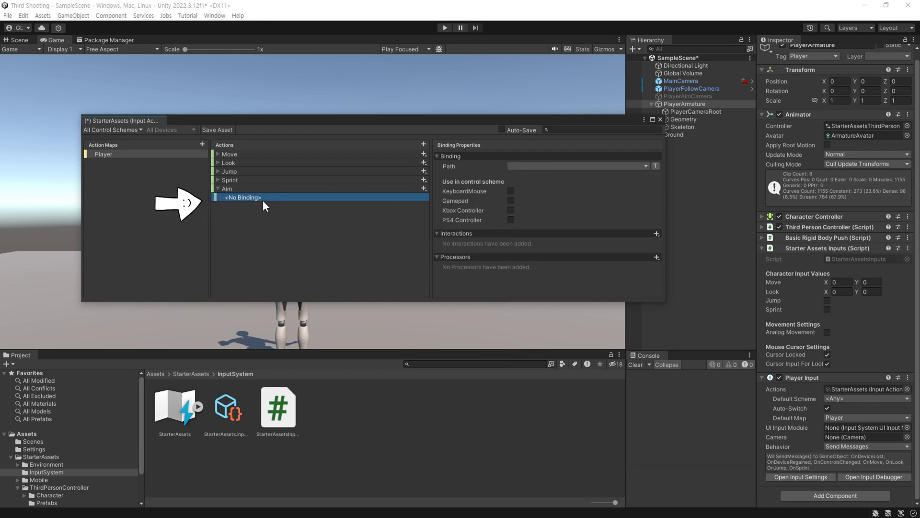
left_click(579, 166)
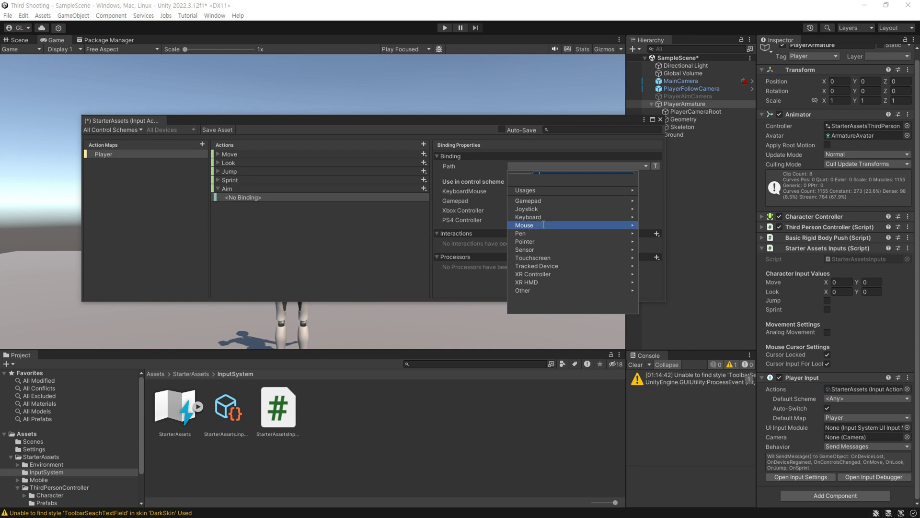
left_click(527, 225)
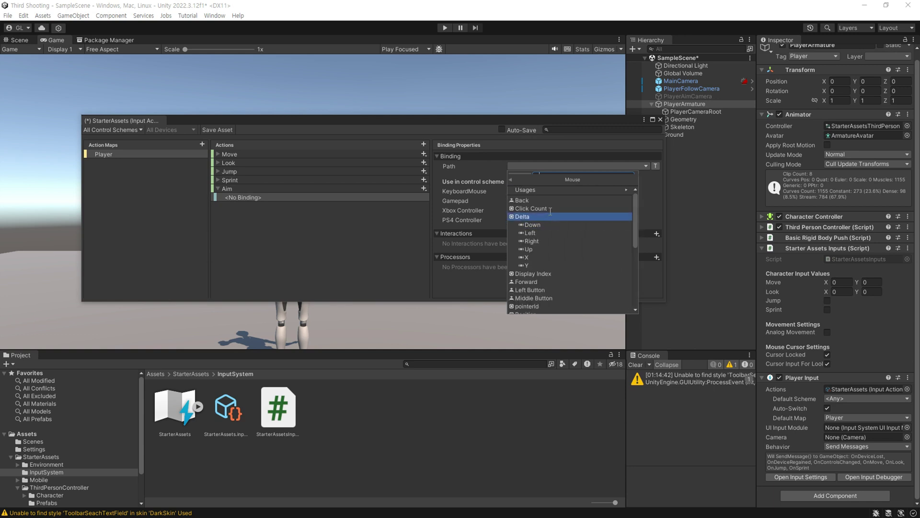
scroll(535, 241, "down", 2)
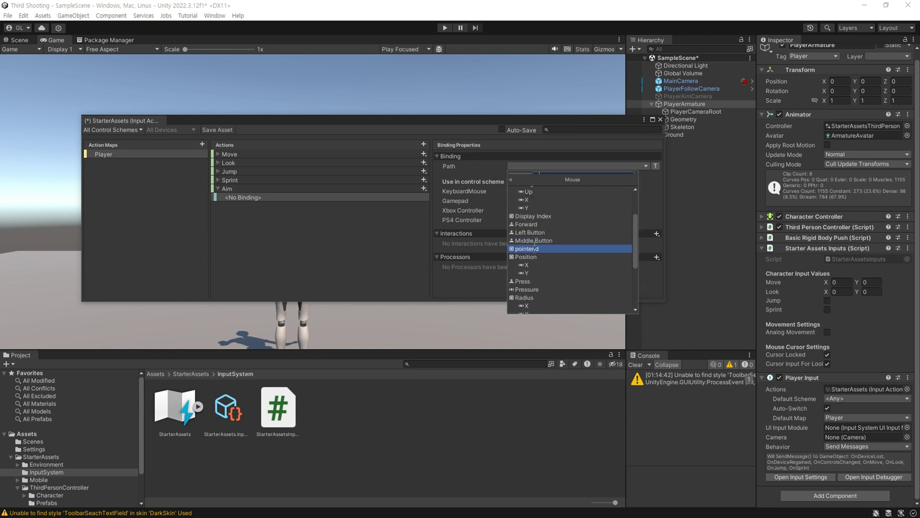
scroll(534, 244, "down", 1)
scroll(529, 262, "down", 1)
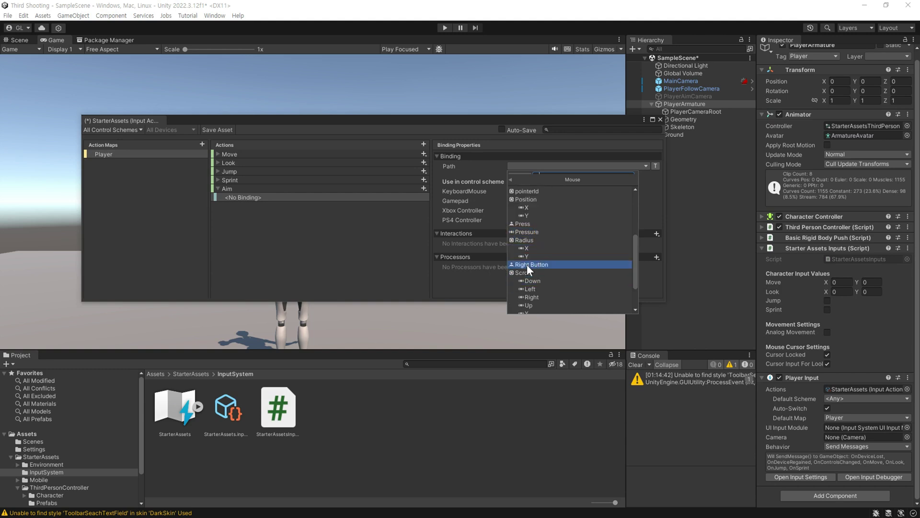
left_click(527, 265)
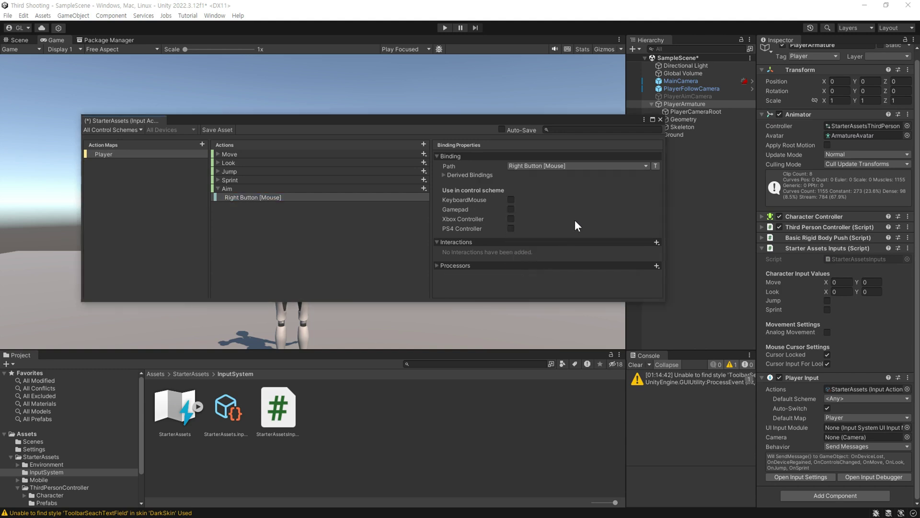
left_click(511, 199)
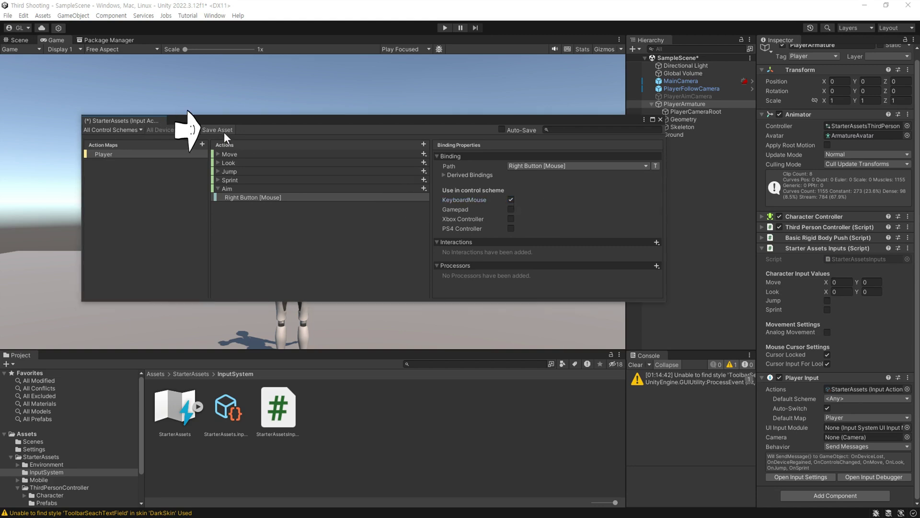
left_click(224, 130)
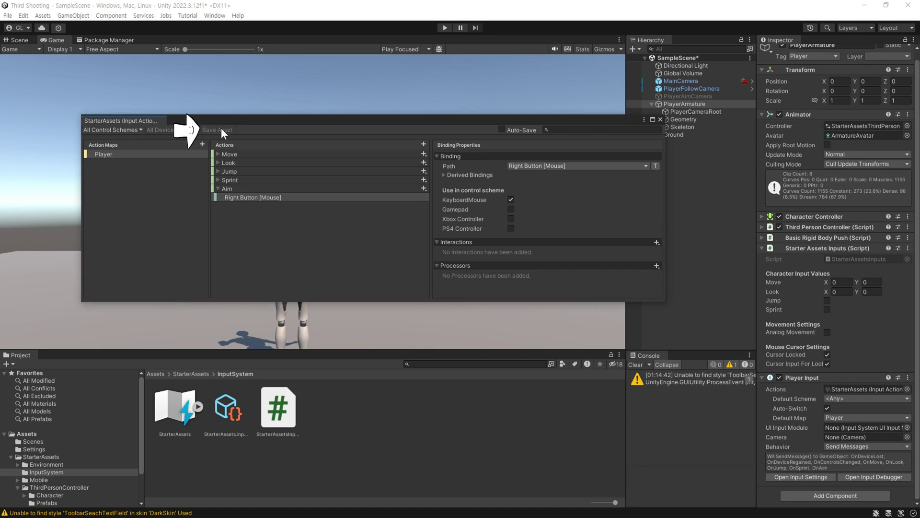
left_click(660, 120)
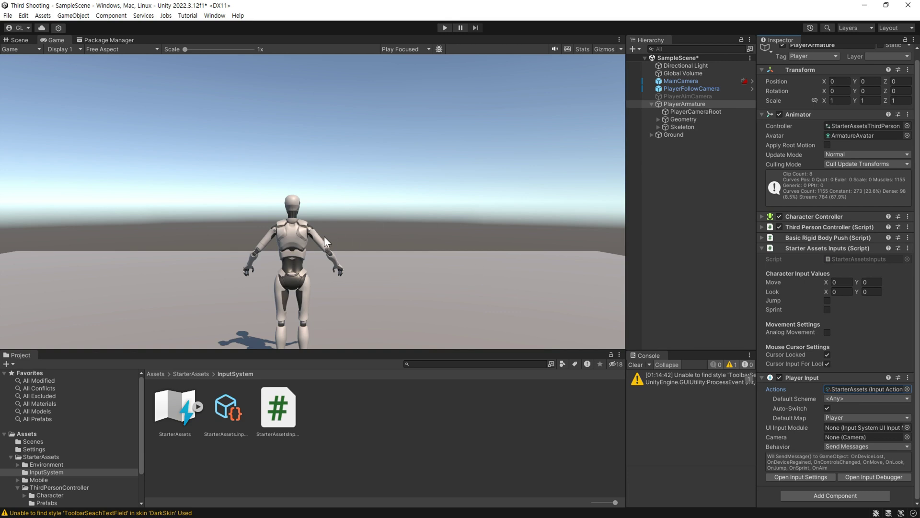
Step: Preview PlayerAimCamera by enabling then disabling it, and ping StarterAssetsInputs from PlayerArmature
left_click(683, 95)
left_click(784, 54)
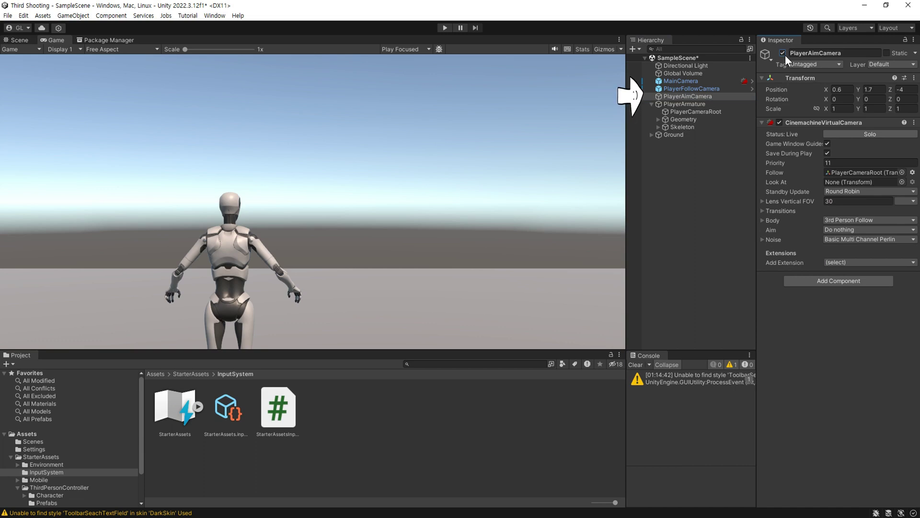
left_click(784, 54)
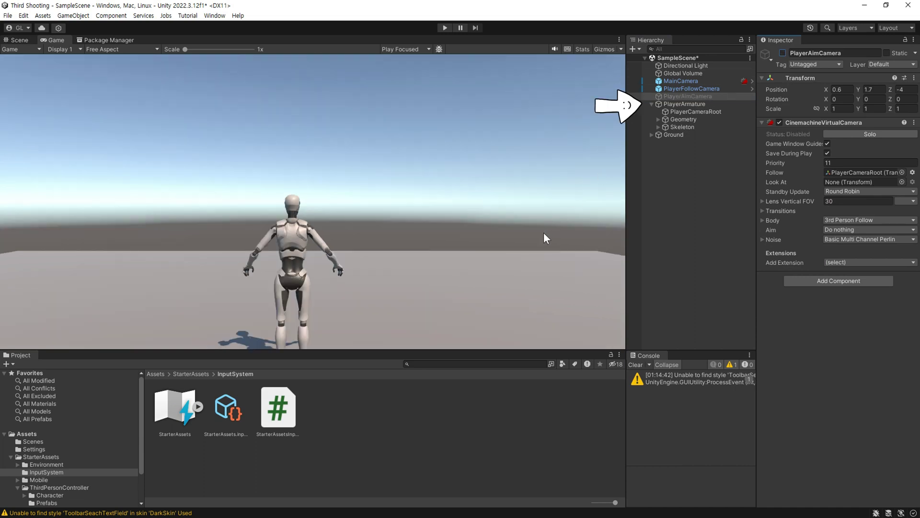
left_click(686, 105)
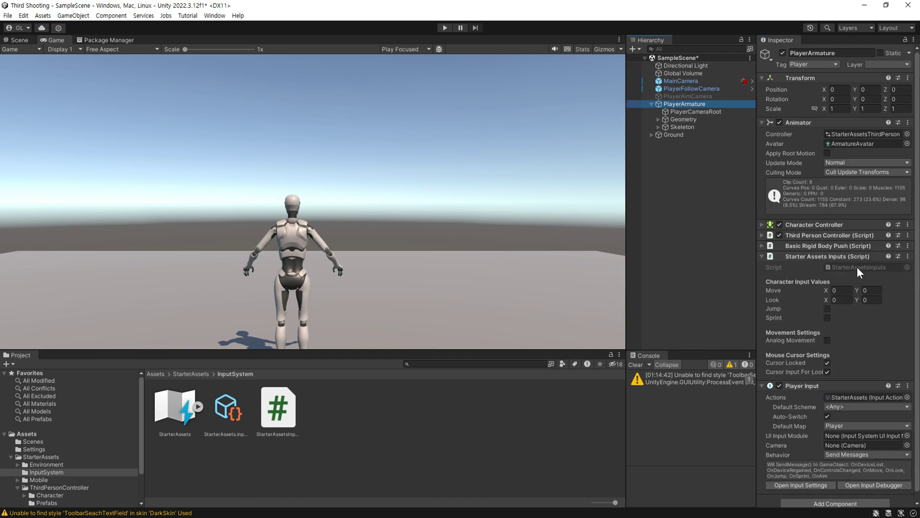
left_click(843, 266)
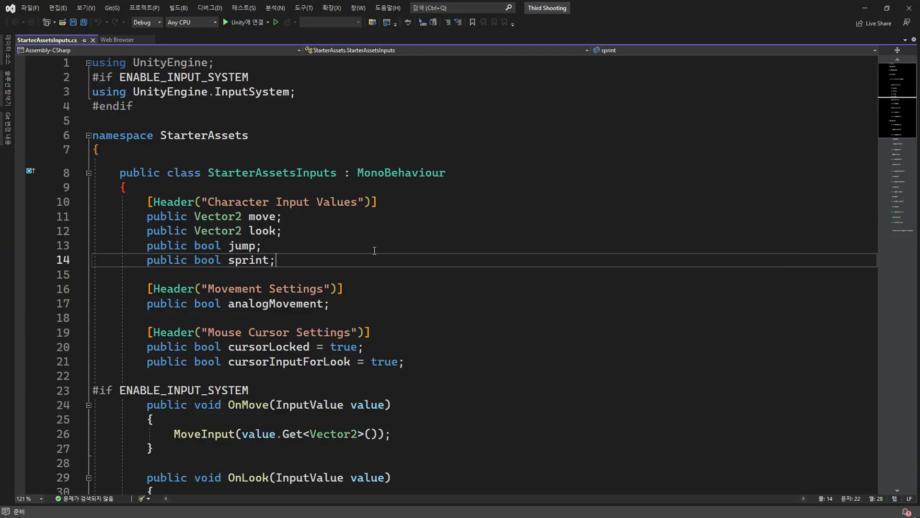
Step: Duplicate the public bool sprint declaration and rename the copy to aim
scroll(374, 250, "down", 2)
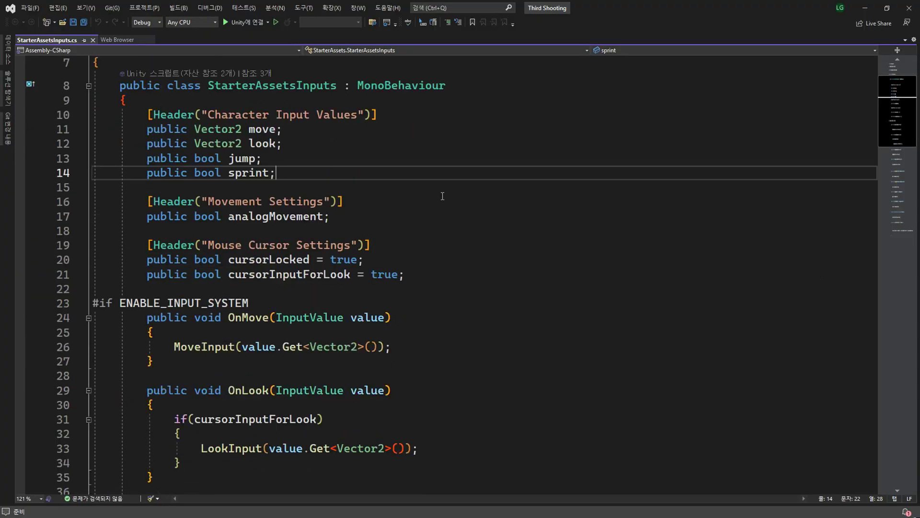
key("shift+Home")
key("ctrl+c")
key("Down")
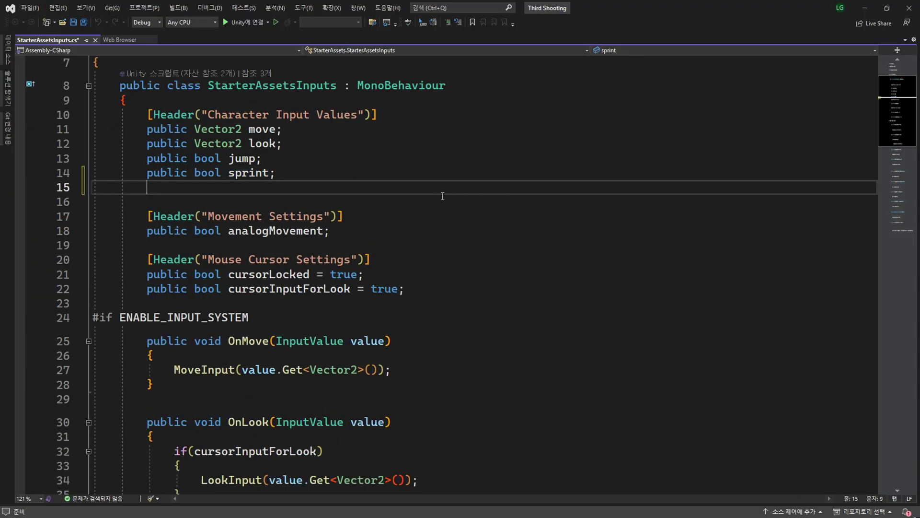
key("ctrl+v")
key("Return")
key("Up")
key("Up")
key("End")
key("Left")
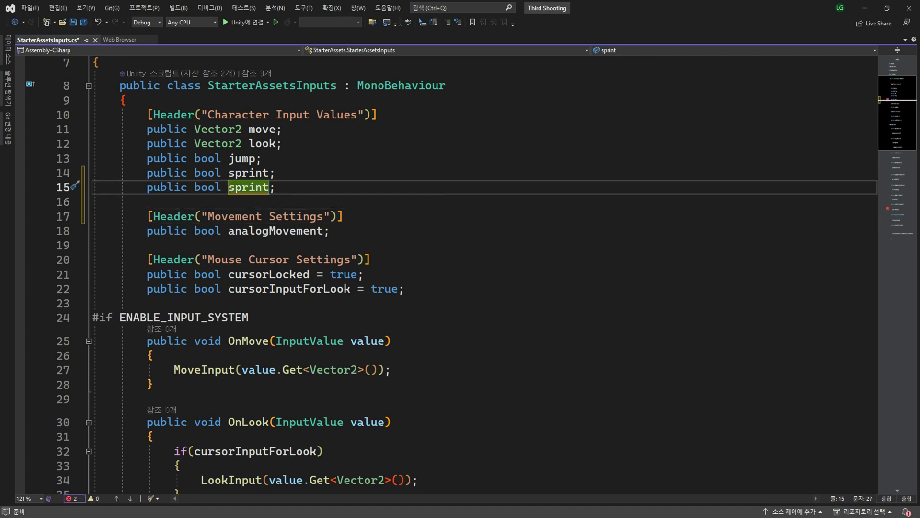
key("ctrl+w")
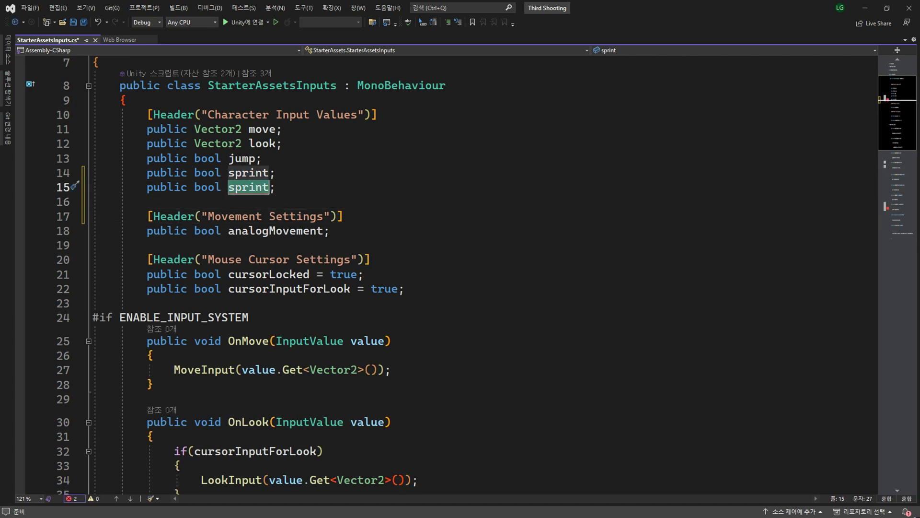
type("aim")
key("End")
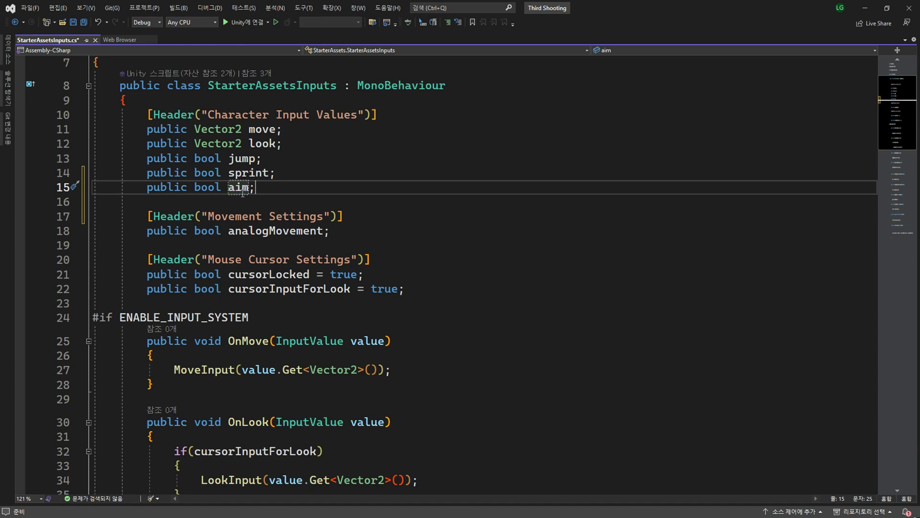
Step: Scroll down to the SprintInput method and place the caret in it
scroll(243, 192, "down", 3)
scroll(483, 240, "down", 3)
scroll(408, 278, "down", 4)
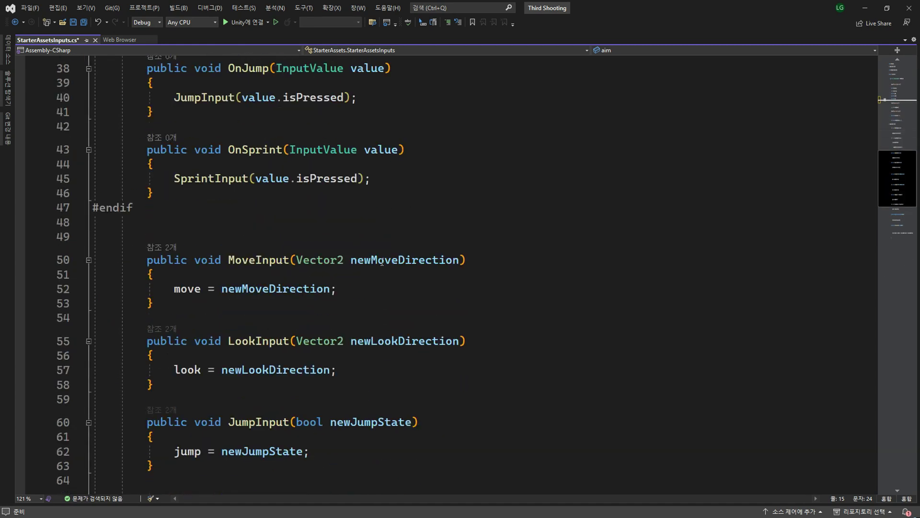
scroll(237, 248, "down", 4)
scroll(237, 248, "down", 3)
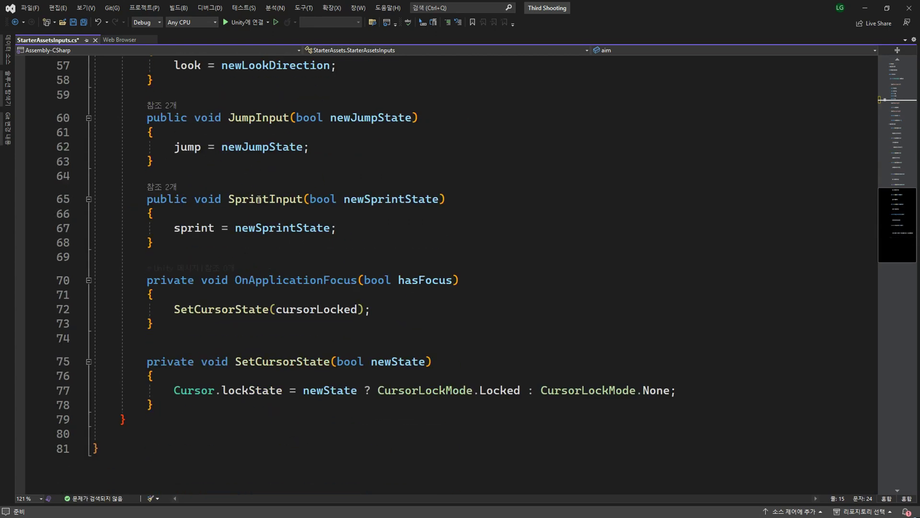
left_click(262, 199)
Step: Copy SprintInput below itself and rename the copy AimInput
left_click_drag(151, 243, 148, 200)
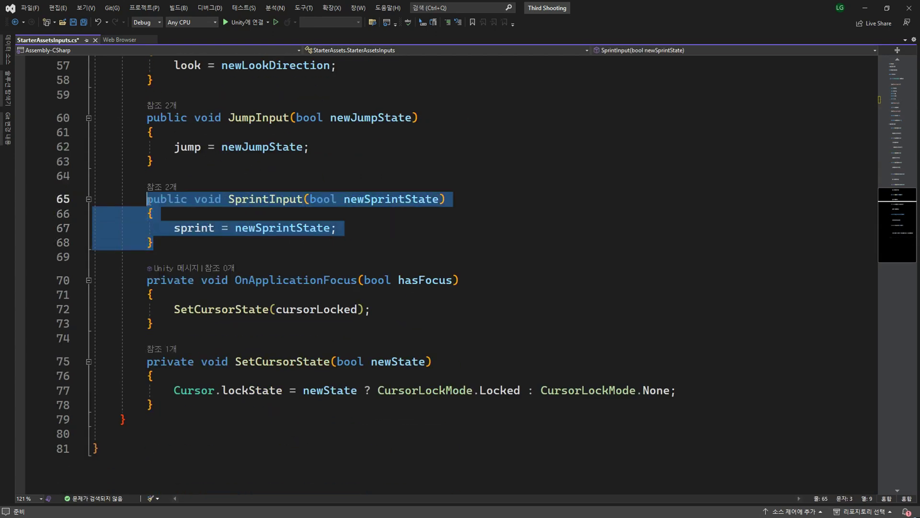
key("ctrl+c")
left_click(194, 241)
key("Return")
key("ctrl+v")
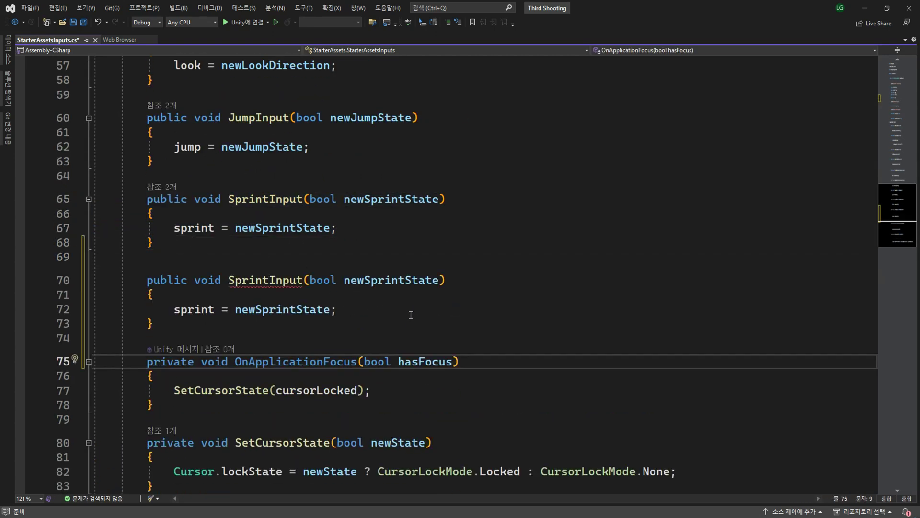
scroll(411, 314, "down", 2)
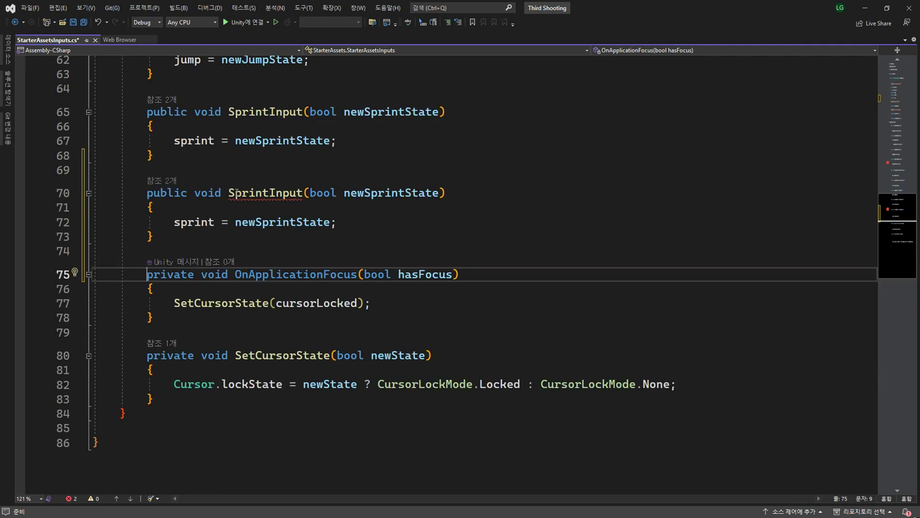
left_click(269, 193)
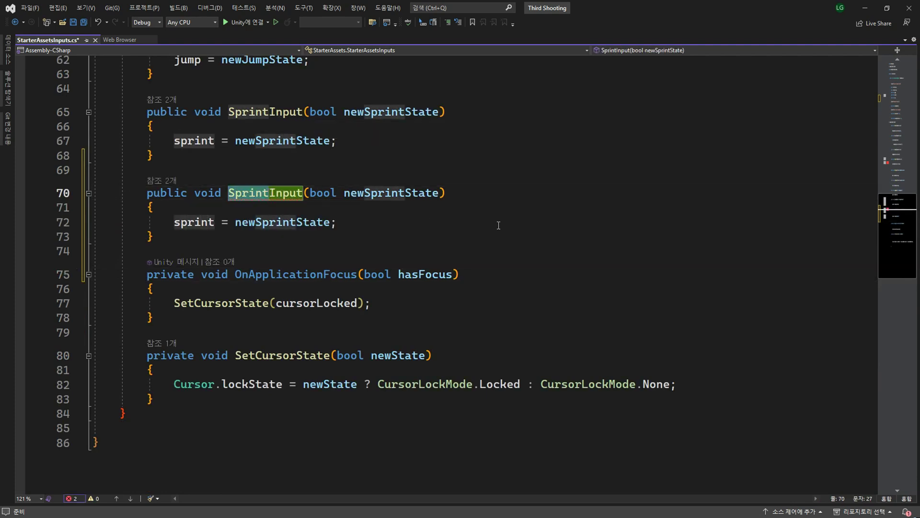
key("BackSpace")
key("BackSpace")
key("BackSpace")
type("Aim")
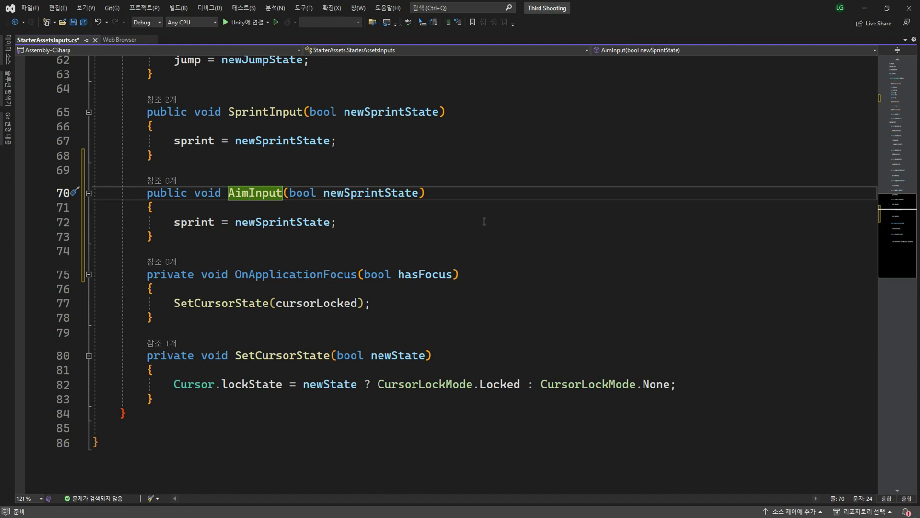
Step: Rename AimInput's parameter to newAimState and make its body aim = newAimState
left_click(384, 192)
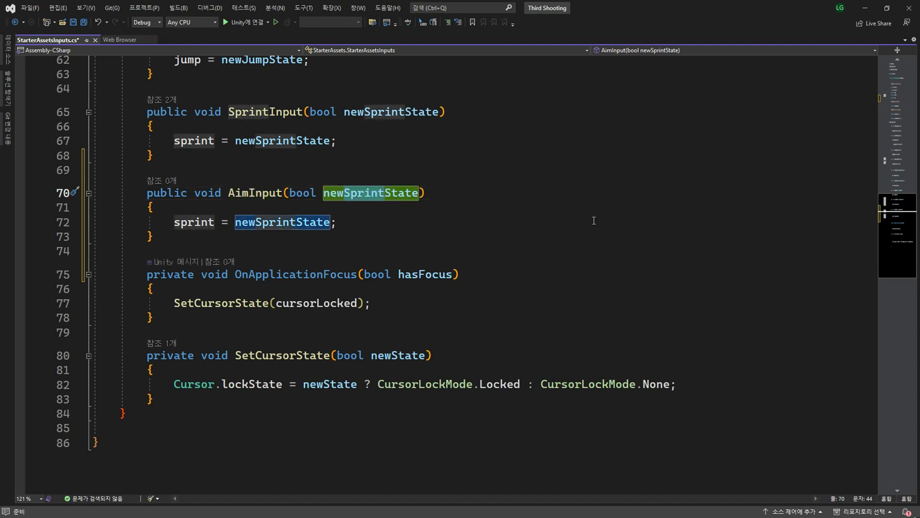
type("Aim")
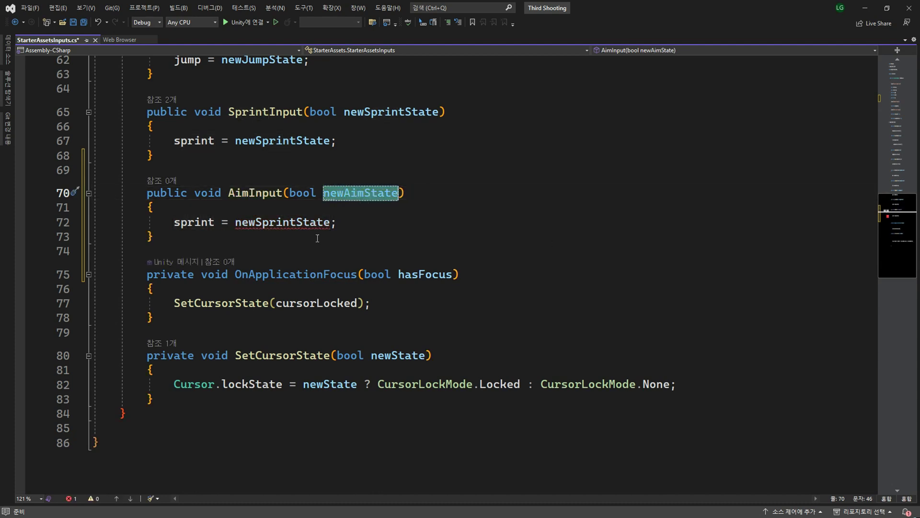
double_click(295, 222)
type("newAimState")
double_click(194, 222)
type("ai")
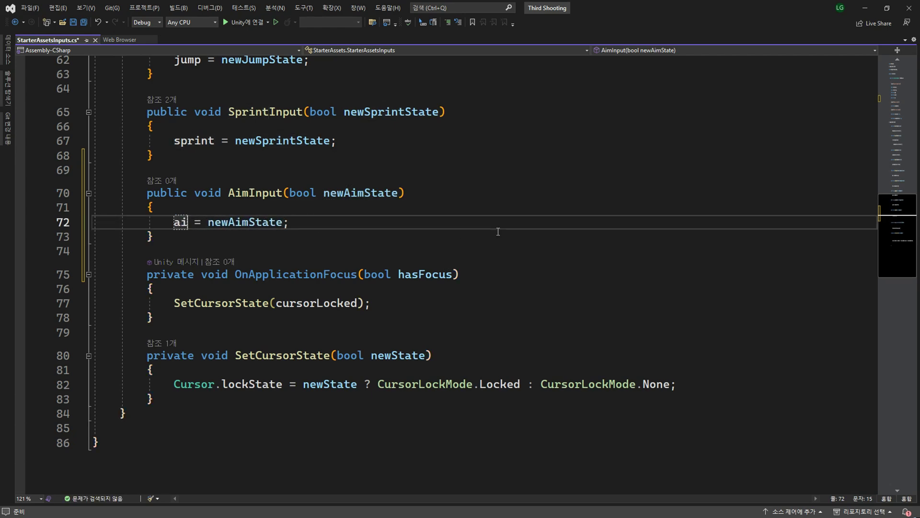
type("m")
key("Escape")
key("Up")
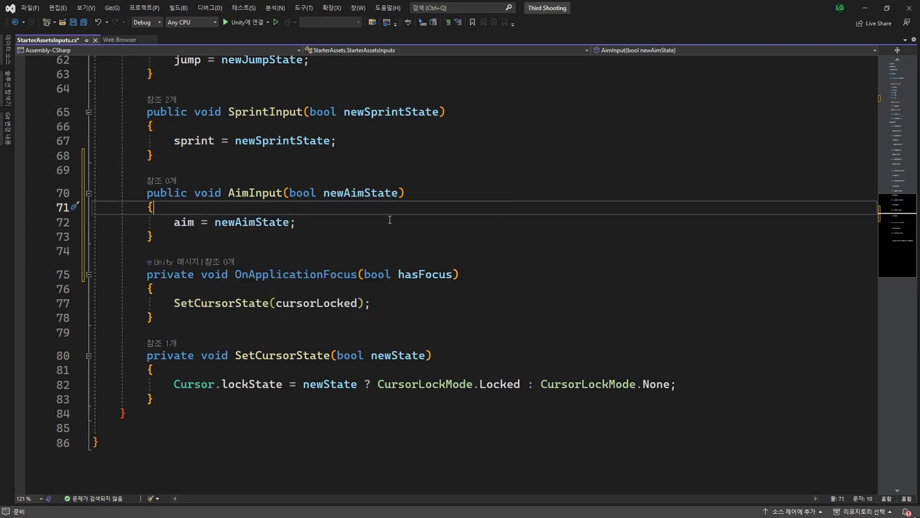
left_click(281, 193)
scroll(410, 236, "up", 7)
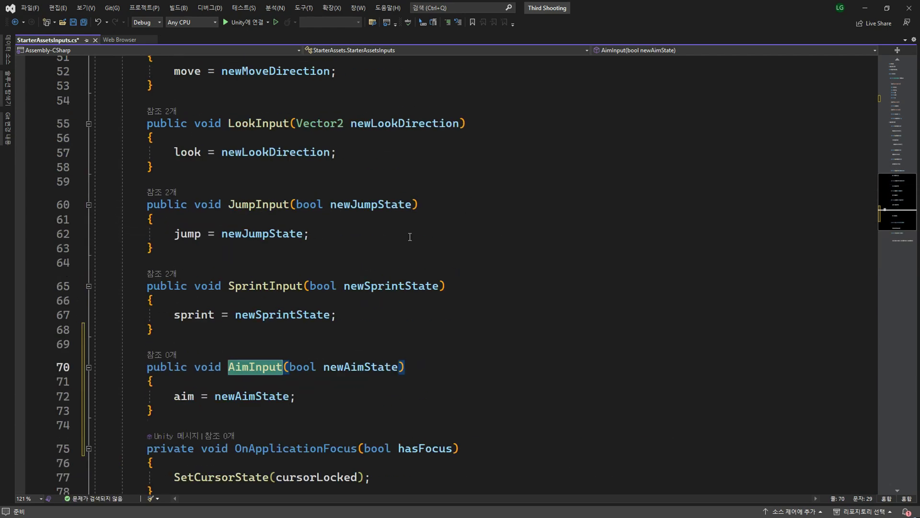
scroll(410, 237, "up", 2)
Step: Paste a copy of OnSprint before #endif and rename it OnAim
left_click_drag(151, 235, 148, 193)
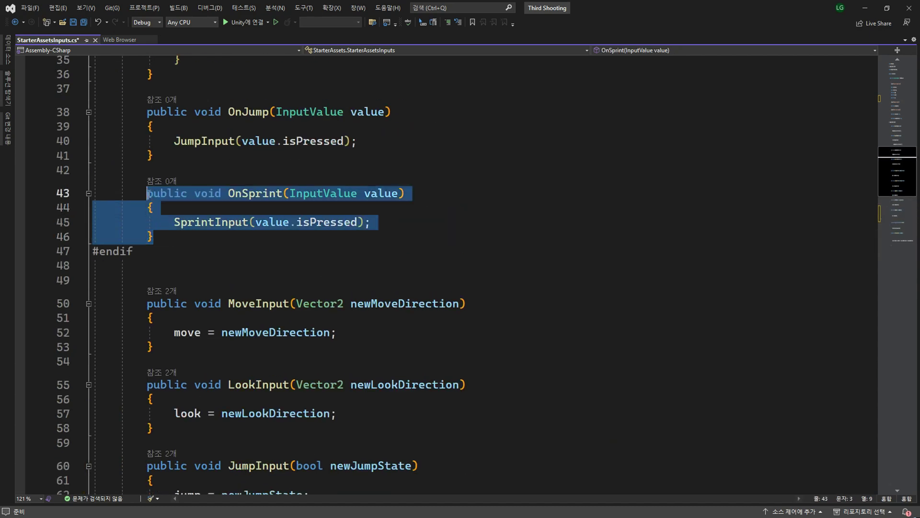
left_click(163, 234)
key("Return")
key("ctrl+v")
scroll(259, 173, "down", 3)
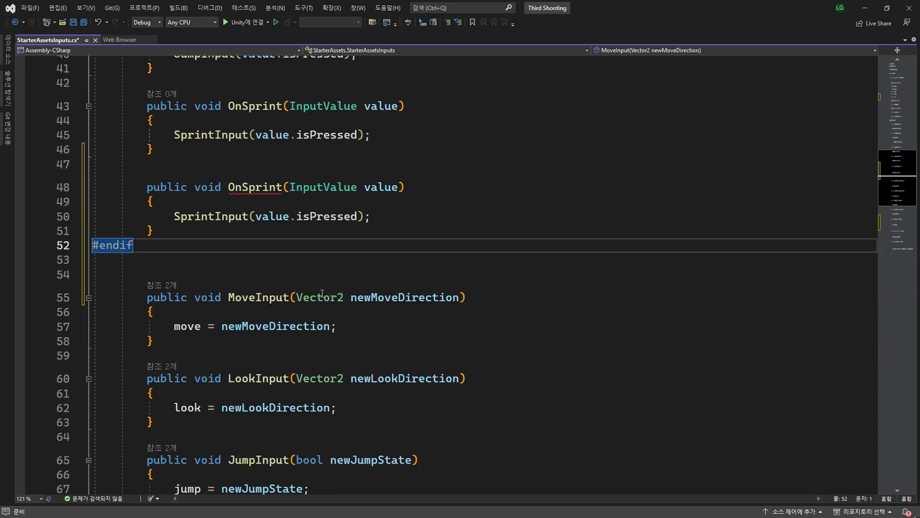
left_click(283, 143)
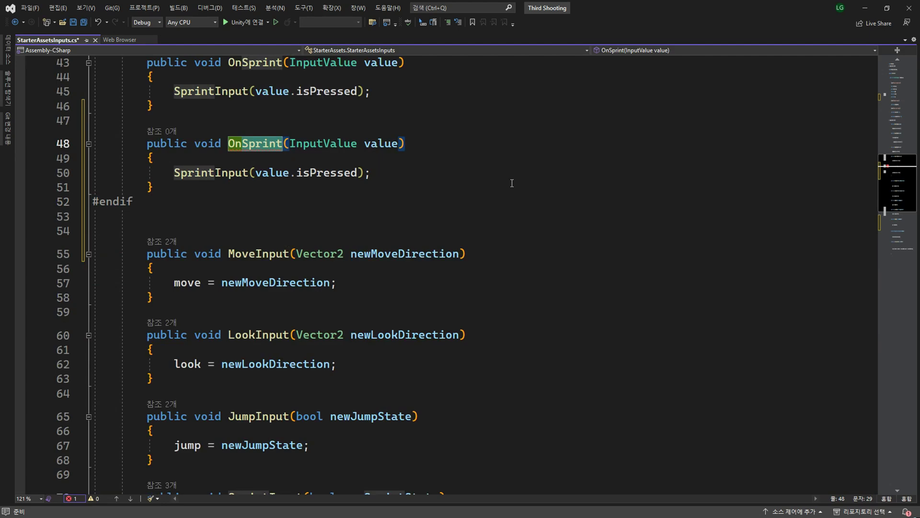
key("BackSpace")
key("BackSpace")
key("BackSpace")
type("Aim")
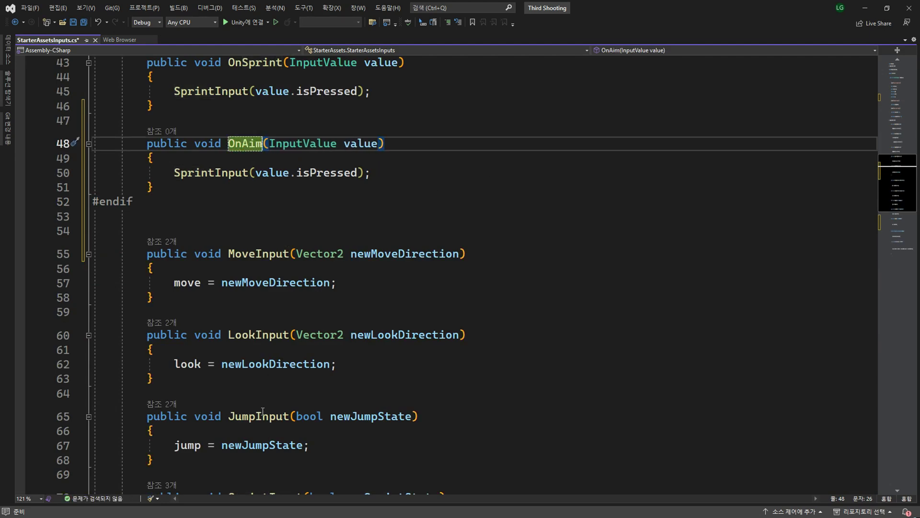
Step: Make OnAim call AimInput instead of SprintInput, save the script, and return to Unity
scroll(262, 411, "down", 1)
scroll(263, 411, "down", 1)
scroll(262, 411, "down", 1)
left_click(283, 448)
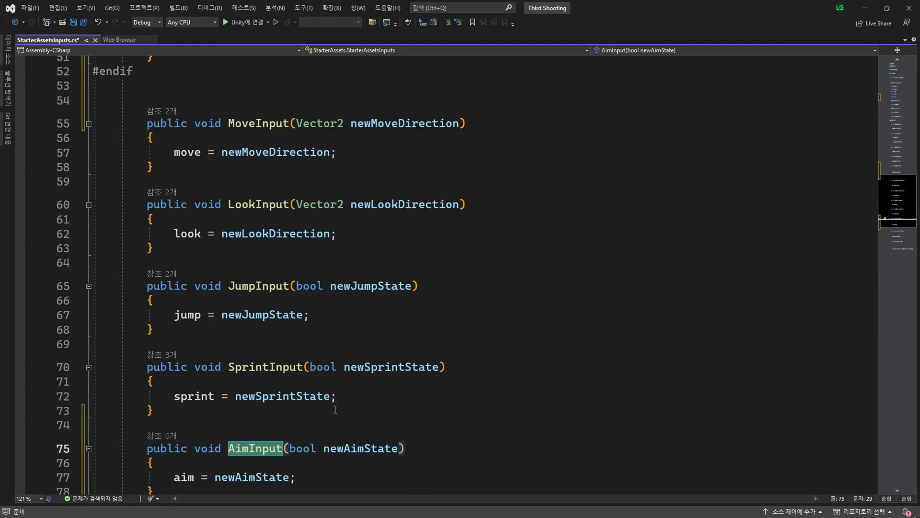
scroll(259, 234, "up", 4)
double_click(218, 216)
key("ctrl+v")
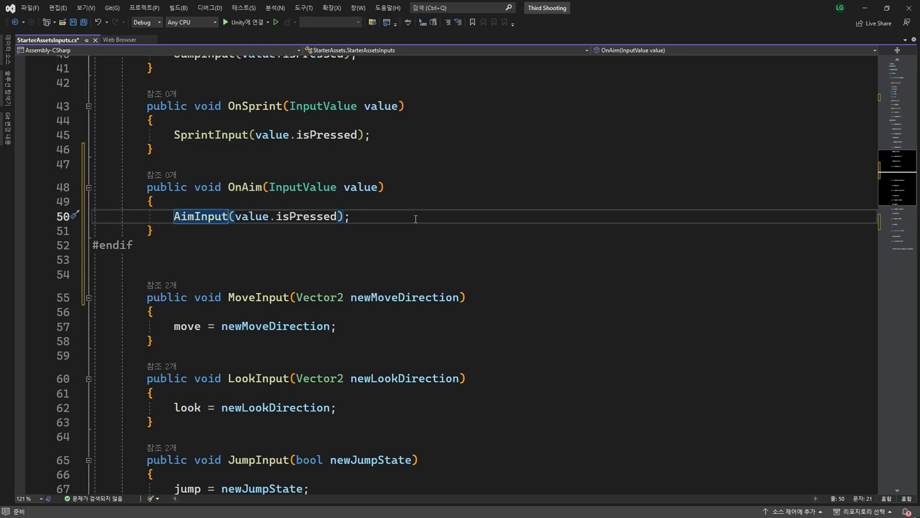
key("ctrl+s")
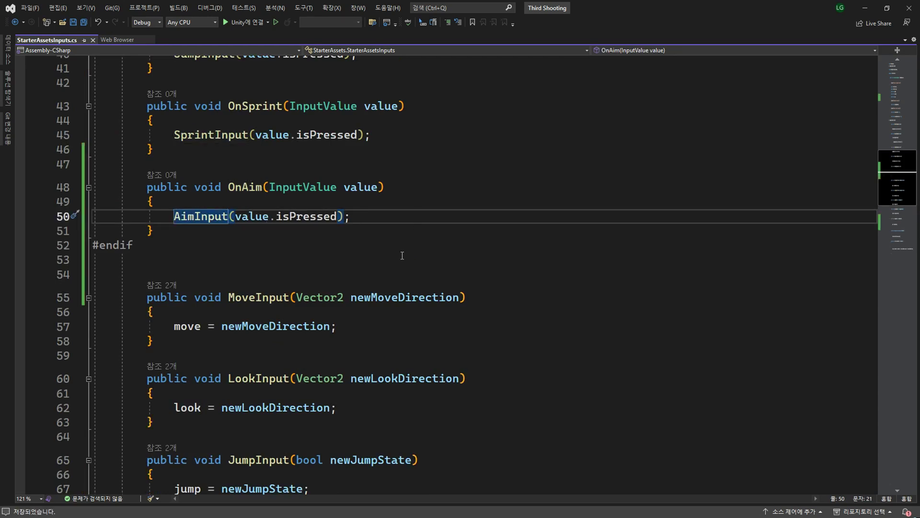
key("alt+Tab")
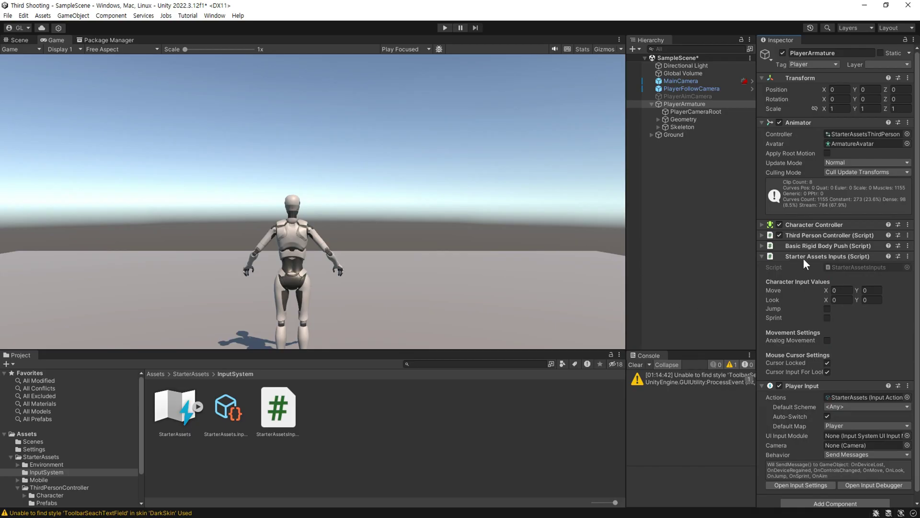
Step: Create a new folder named _My in Assets
left_click(762, 256)
left_click(31, 433)
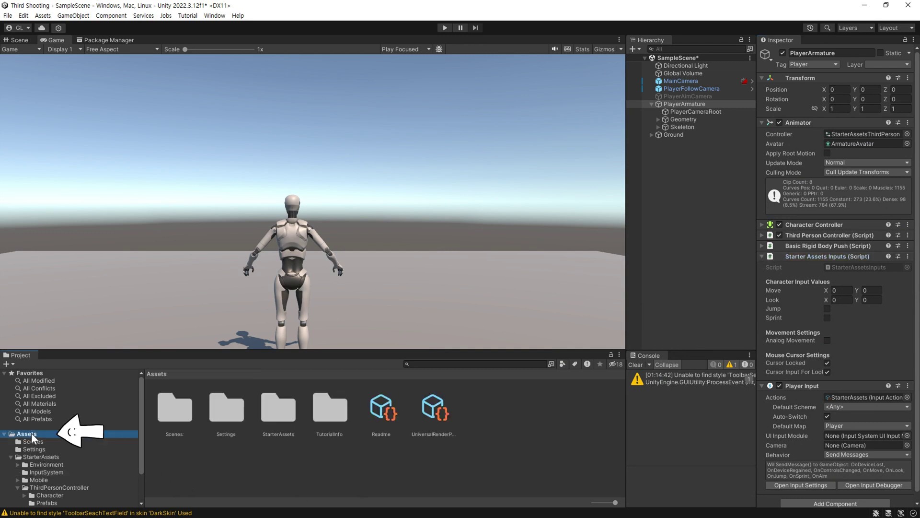
right_click(409, 469)
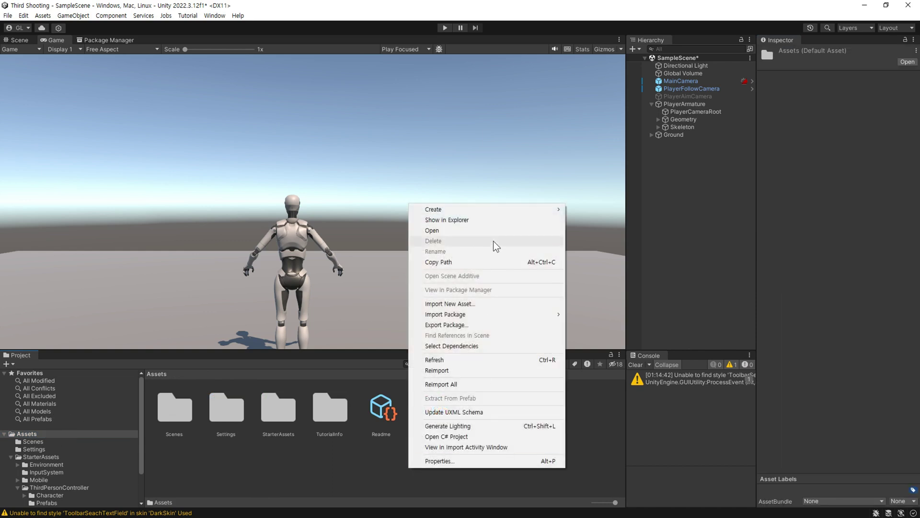
mouse_move(496, 210)
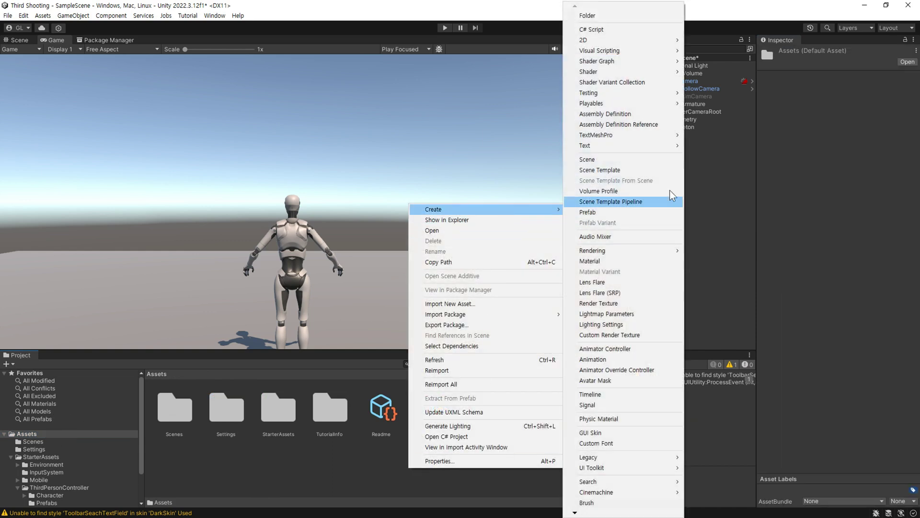
left_click(632, 15)
key("BackSpace")
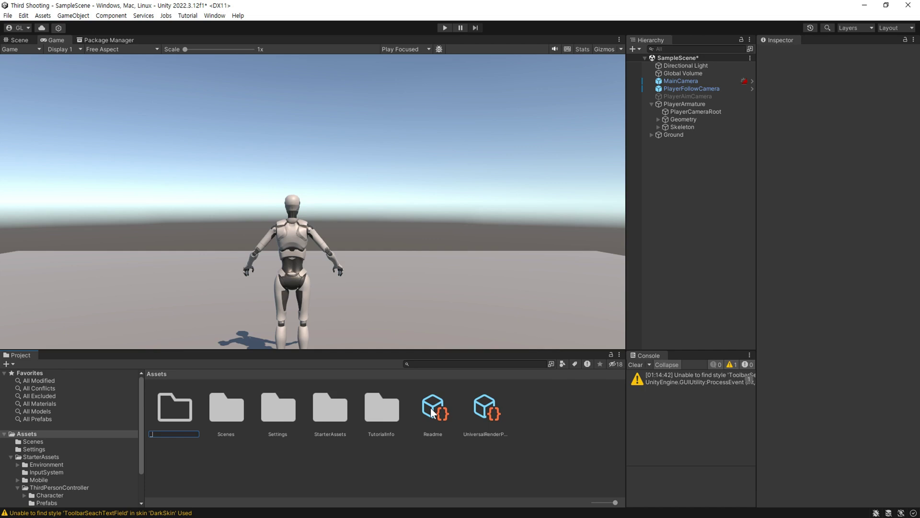
type("_My")
key("Return")
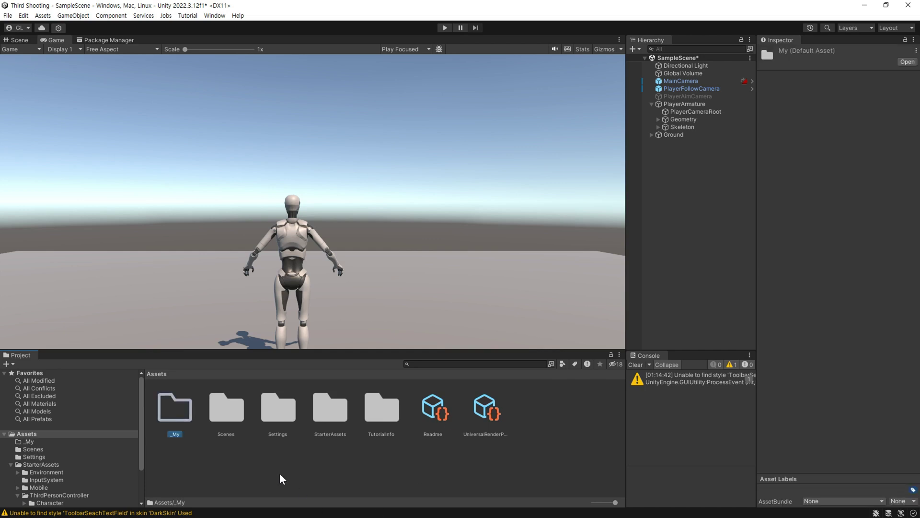
Step: Inside _My, create a folder named Scripts
double_click(181, 407)
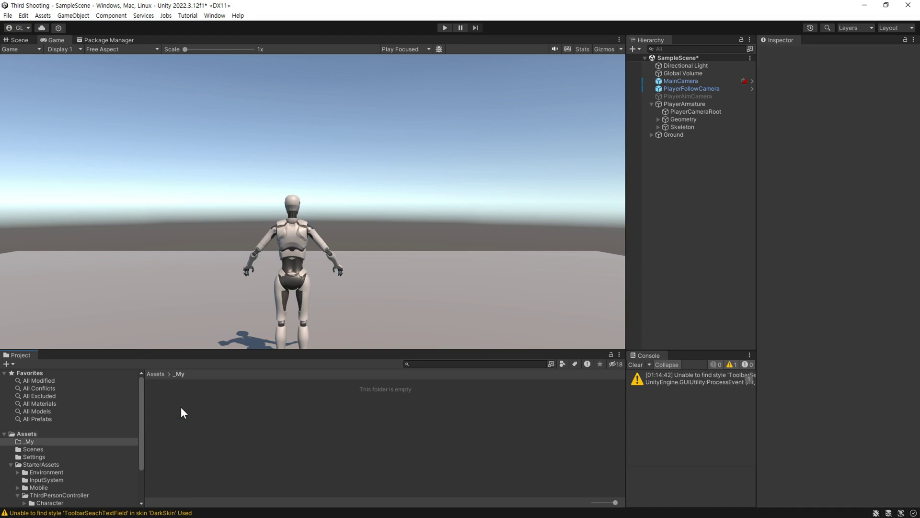
right_click(252, 403)
mouse_move(384, 142)
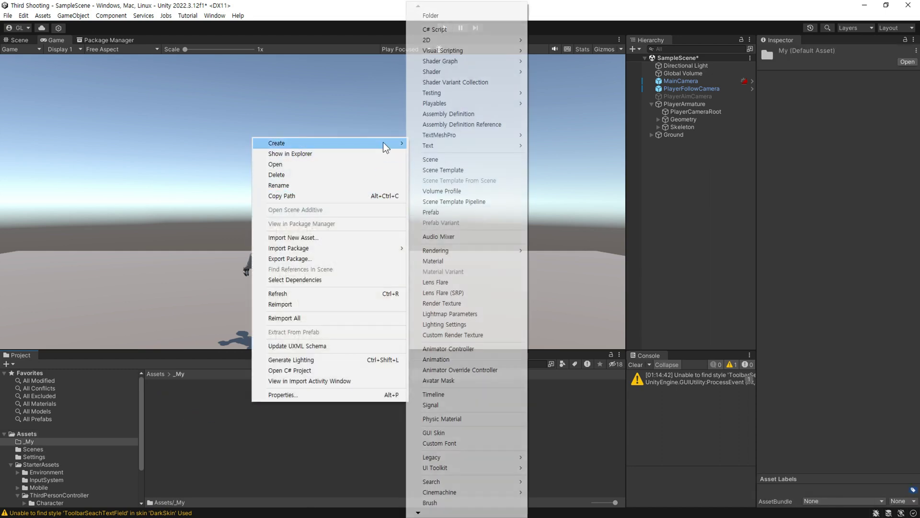
left_click(493, 15)
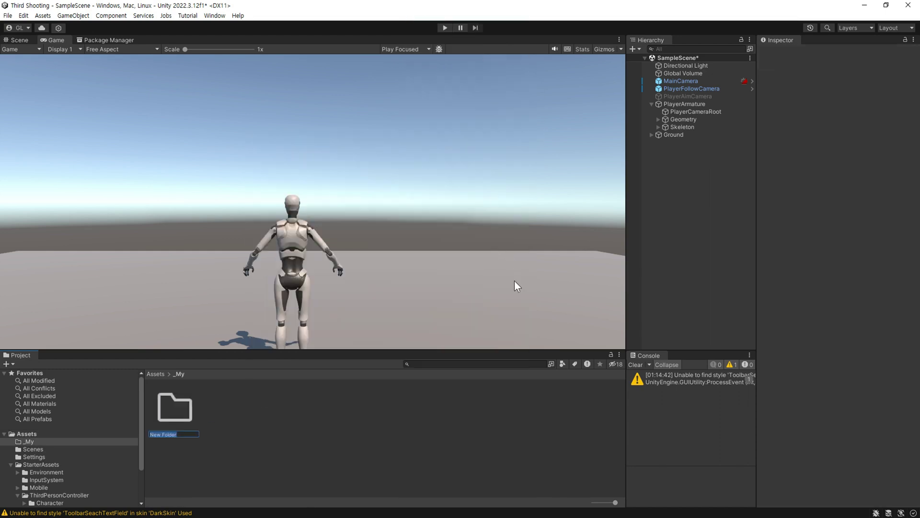
type("Scripts")
type("s")
key("Return")
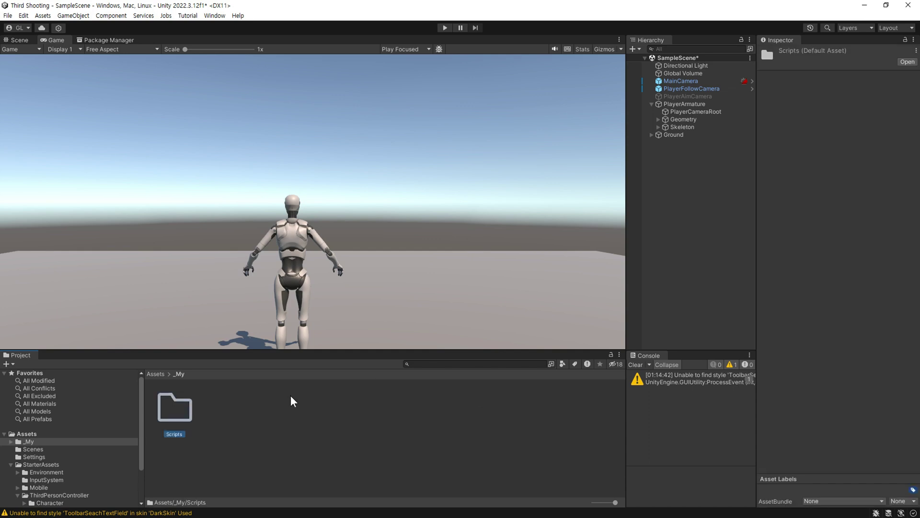
Step: Create a new C# script named PlayerManager inside the _My/Scripts folder
double_click(191, 407)
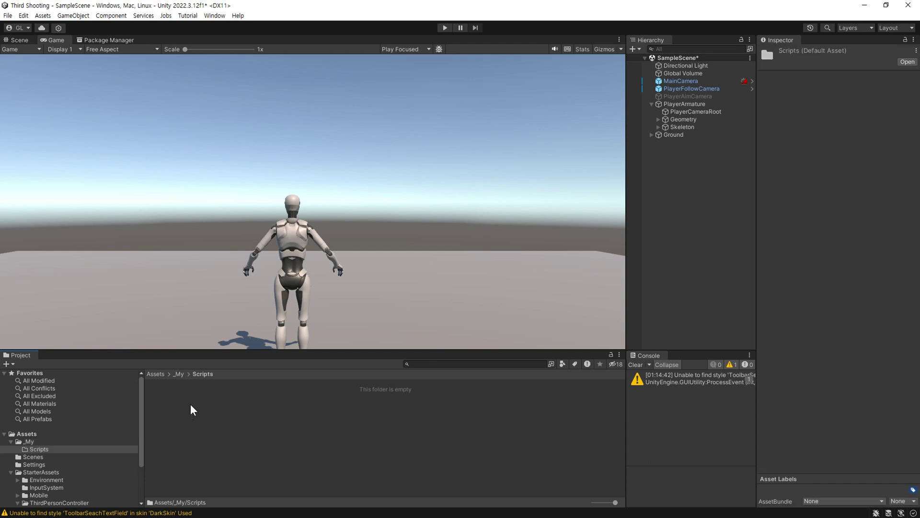
right_click(248, 398)
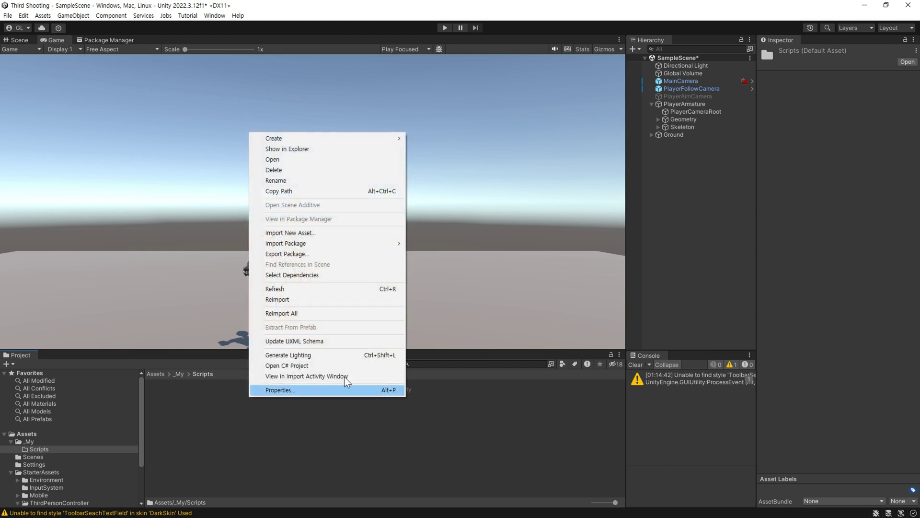
mouse_move(345, 146)
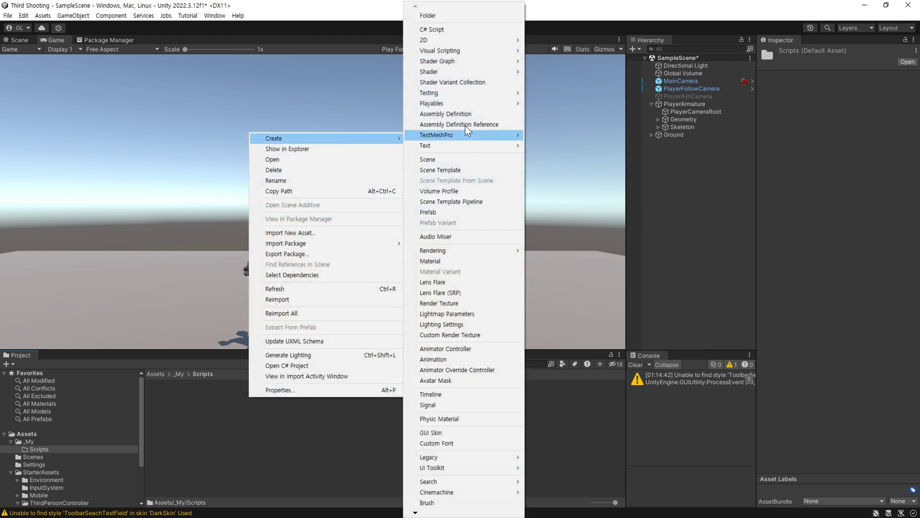
left_click(489, 32)
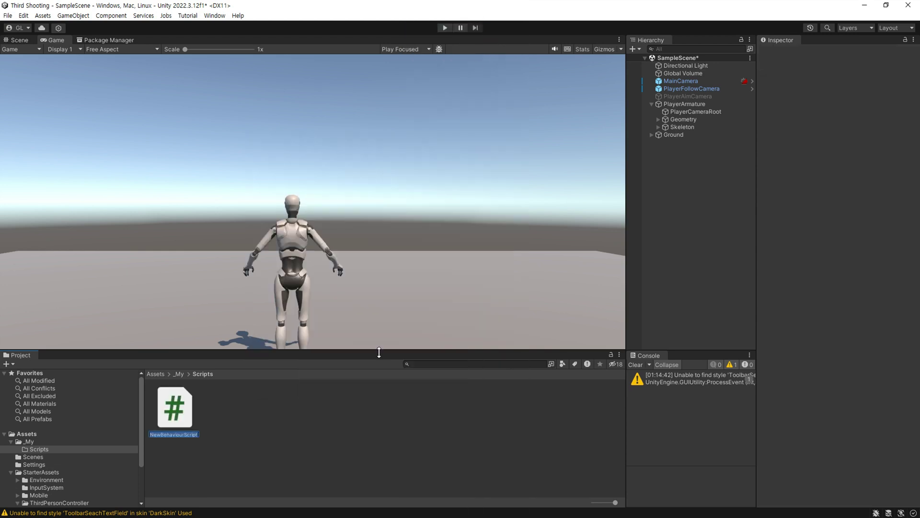
type("PlayerManager")
left_click(282, 409)
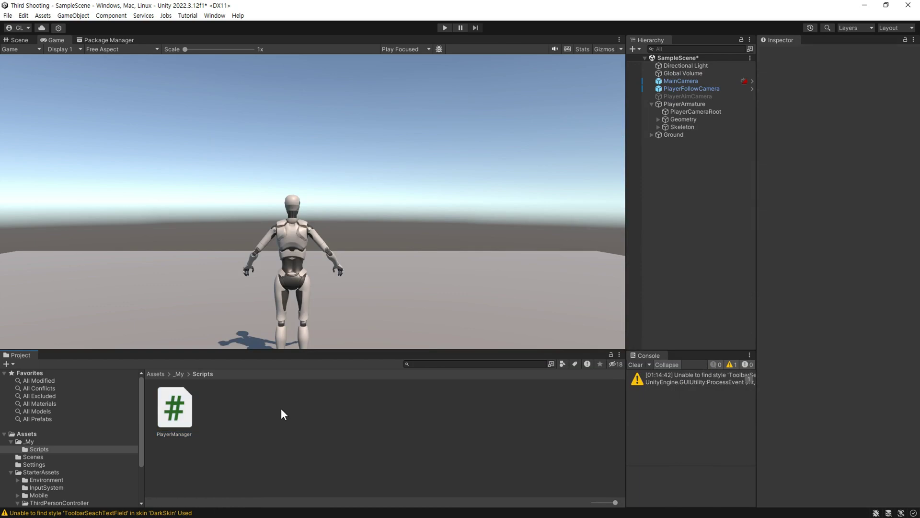
left_click(182, 415)
Step: Open PlayerManager in Visual Studio and declare a private StarterAssetsInputs field named input
double_click(177, 408)
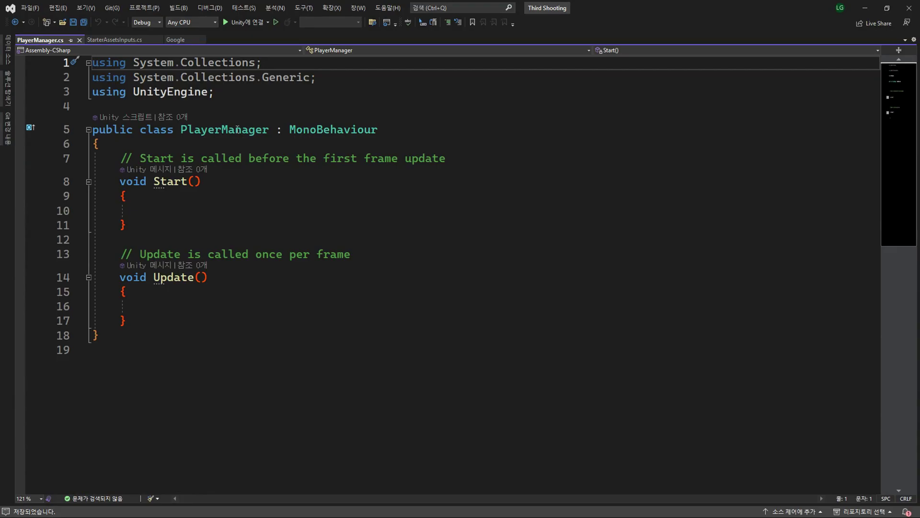
left_click(304, 143)
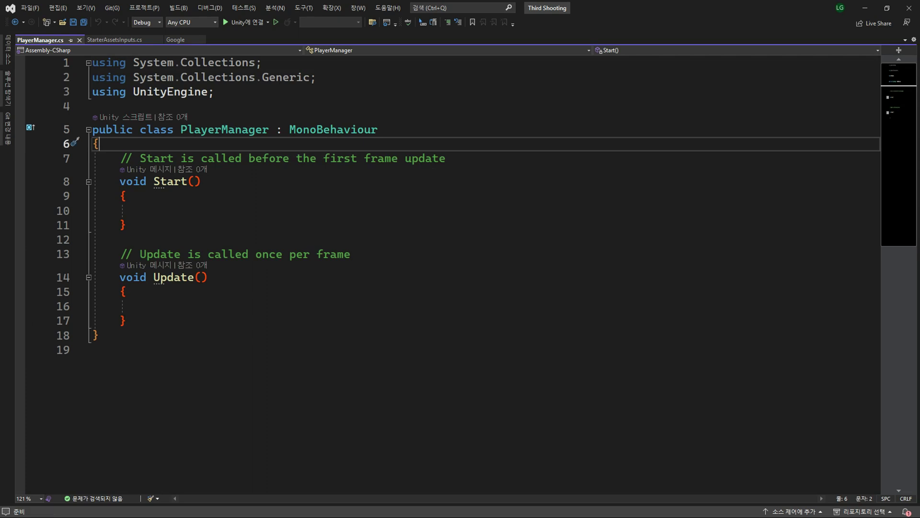
key("Return")
key("Return")
key("Up")
type("pri")
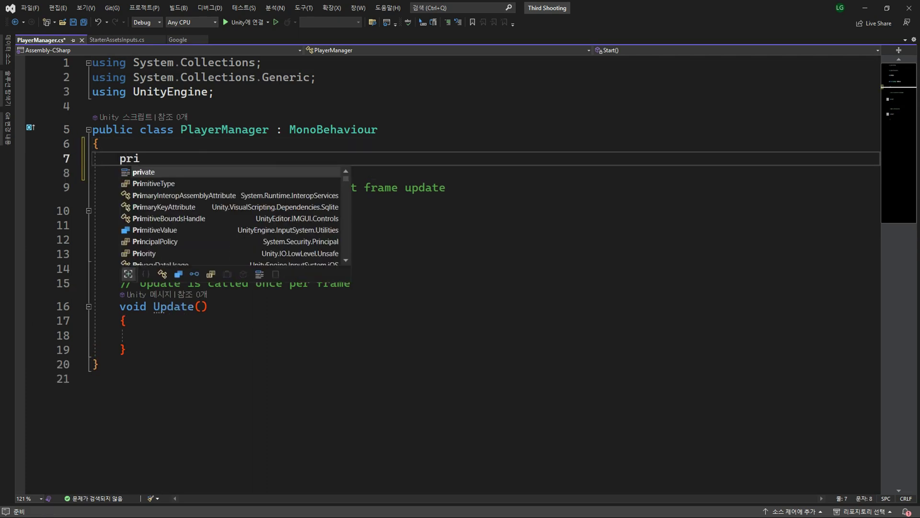
type("vate Star")
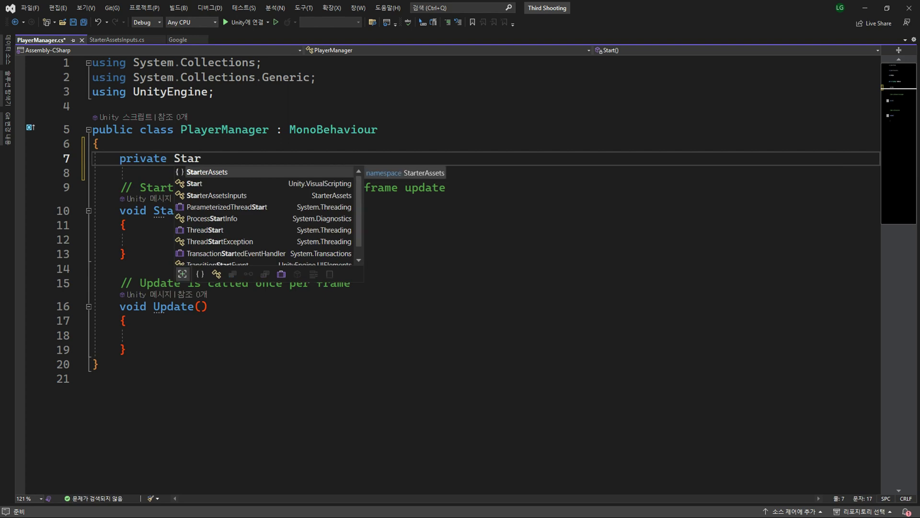
type("ter")
key("Down")
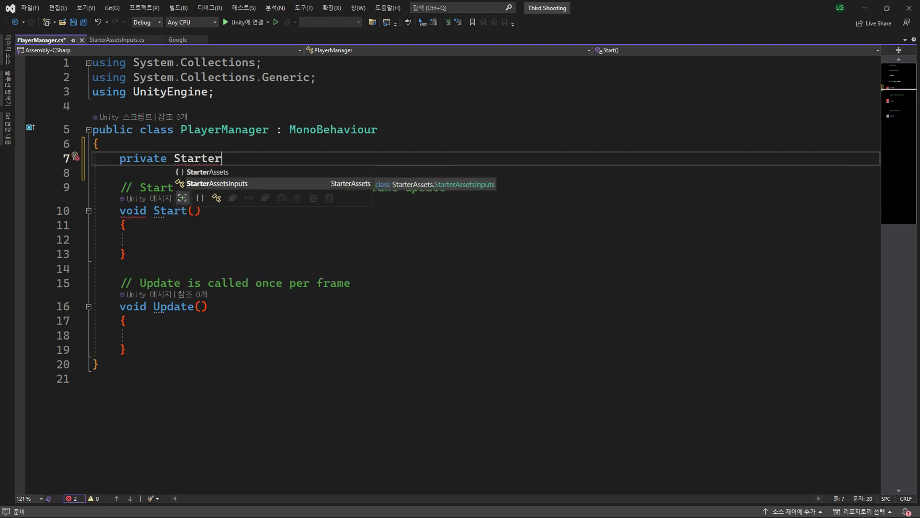
key("Tab")
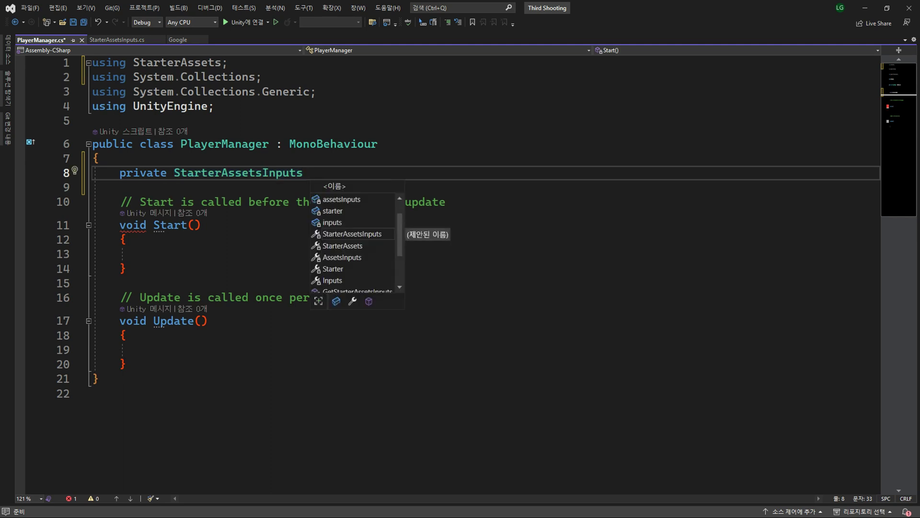
type("input;")
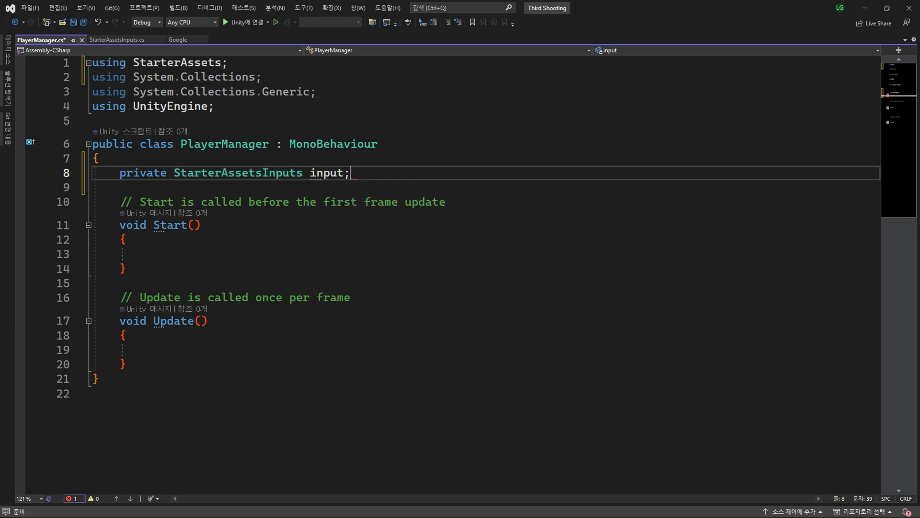
Step: Add a [Header("Aim")] attribute line below the input field
key("Return")
key("Return")
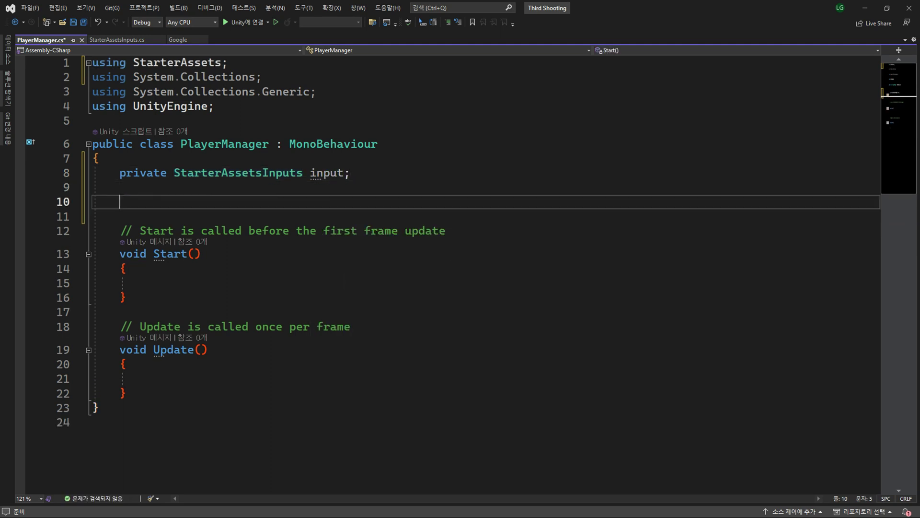
type("[hea")
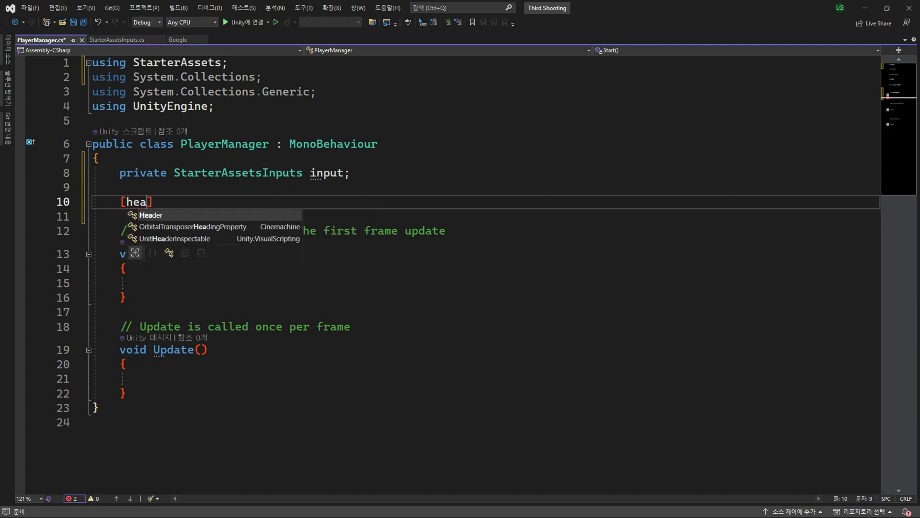
type("de")
key("Tab")
type("(")
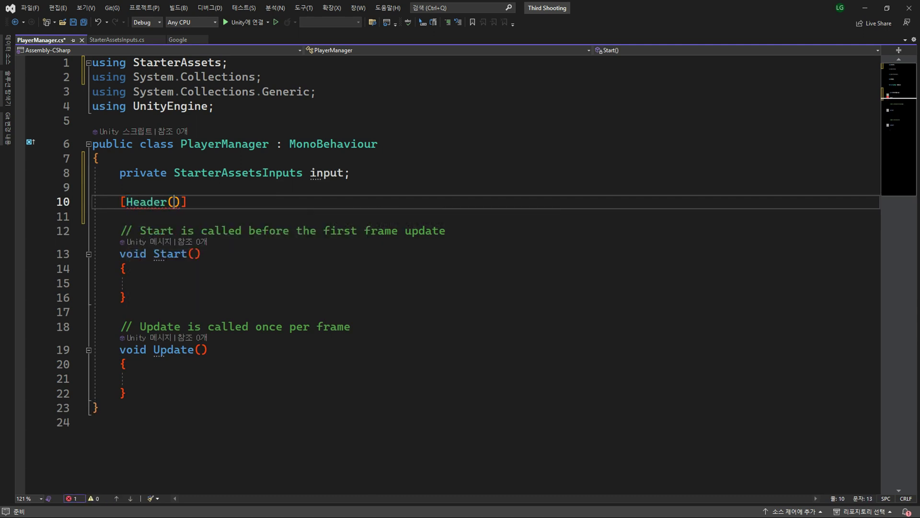
type("\"Aim")
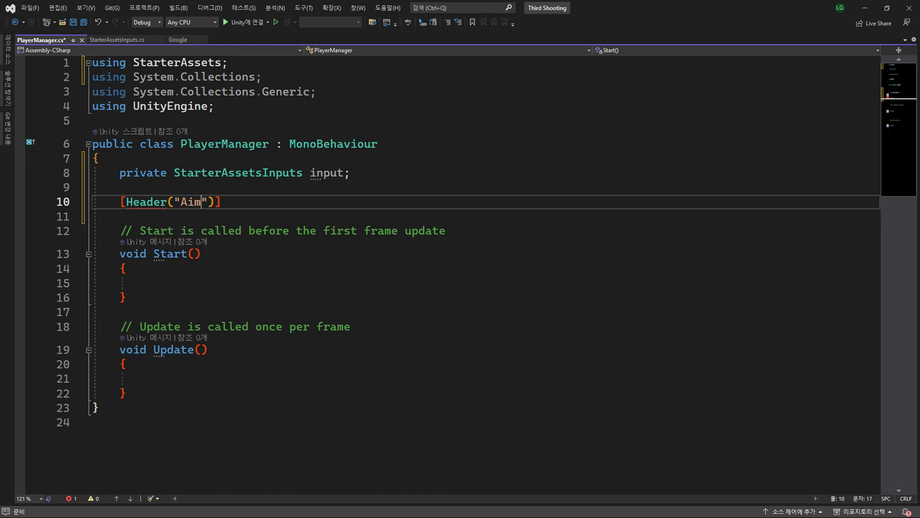
key("End")
key("Return")
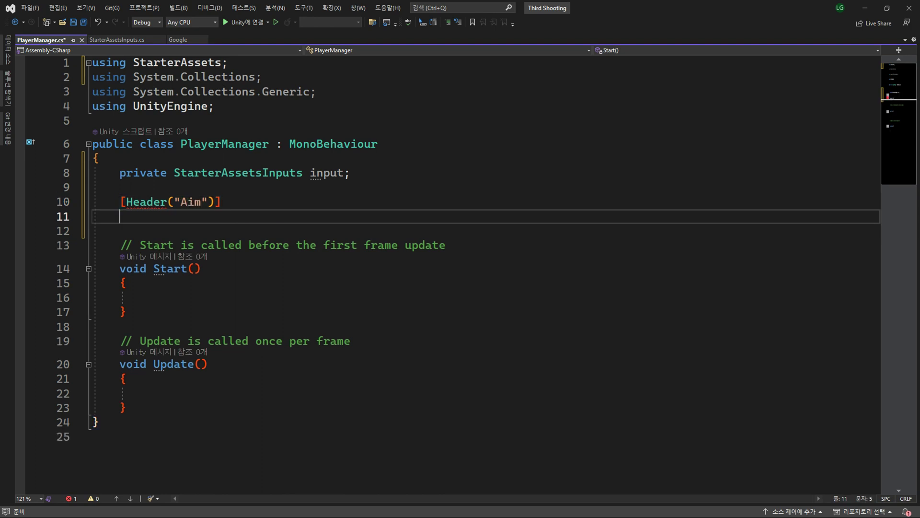
Step: Declare a [SerializeField] private CinemachineVirtualCamera aimCam field, importing the Cinemachine namespace
type("[")
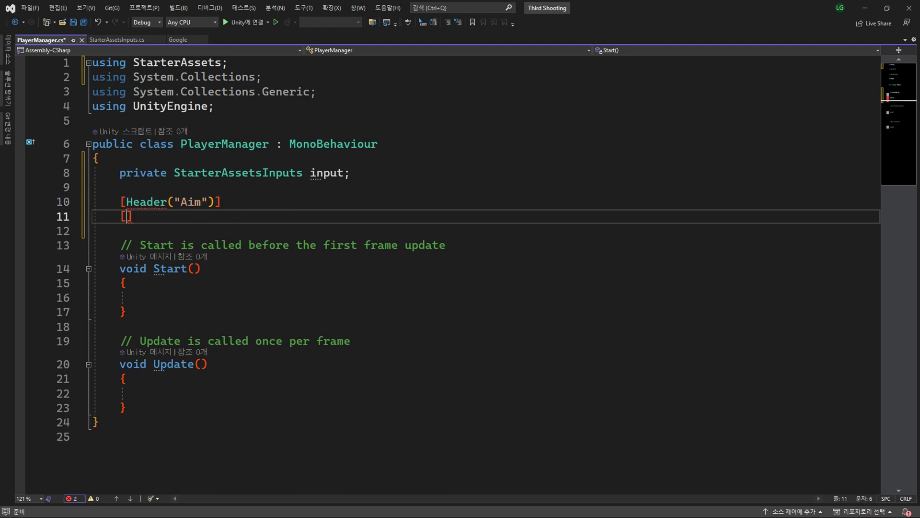
type("se")
key("Tab")
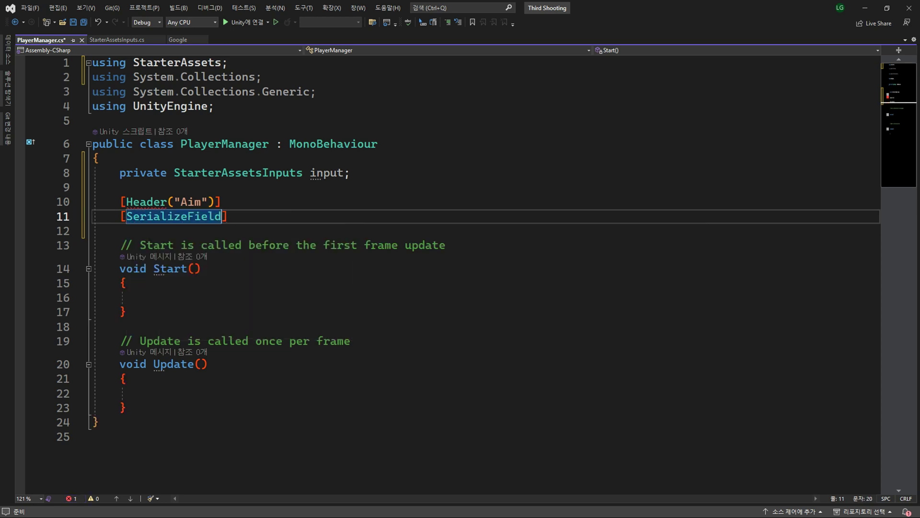
key("End")
key("Return")
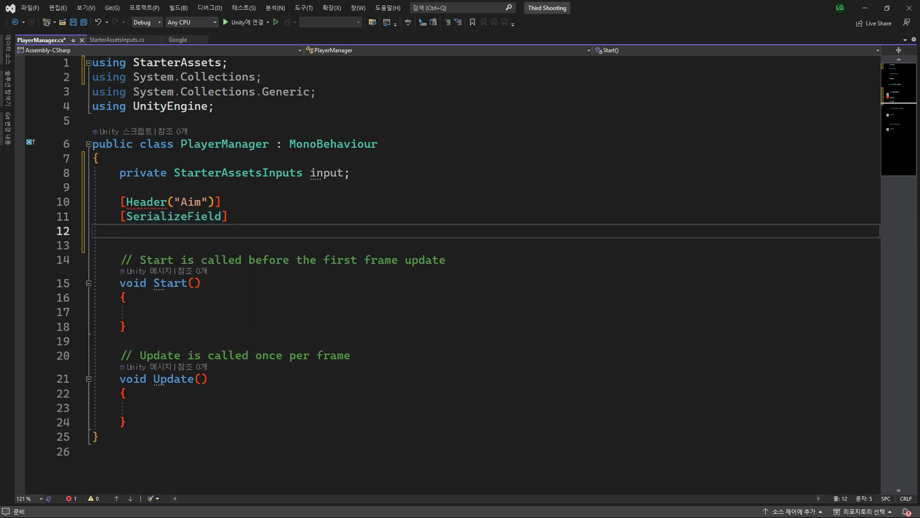
type("private")
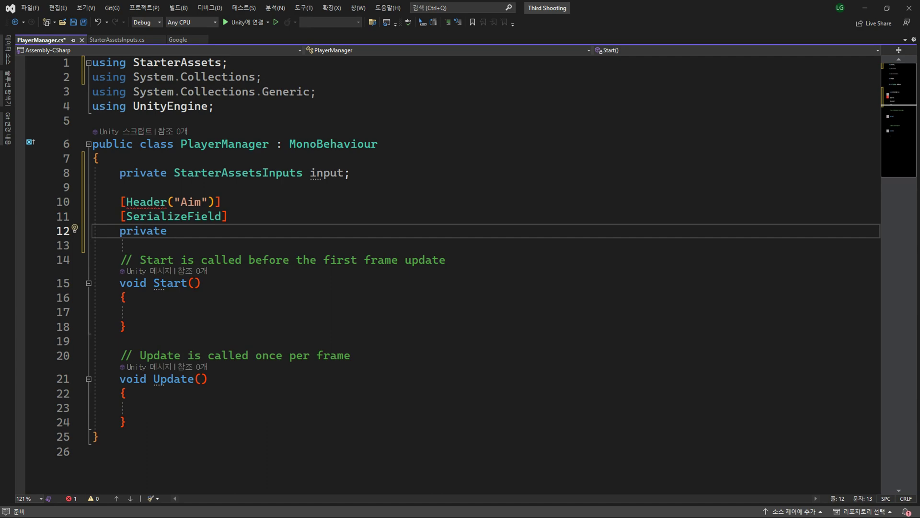
scroll(453, 255, "down", 1)
type("inem")
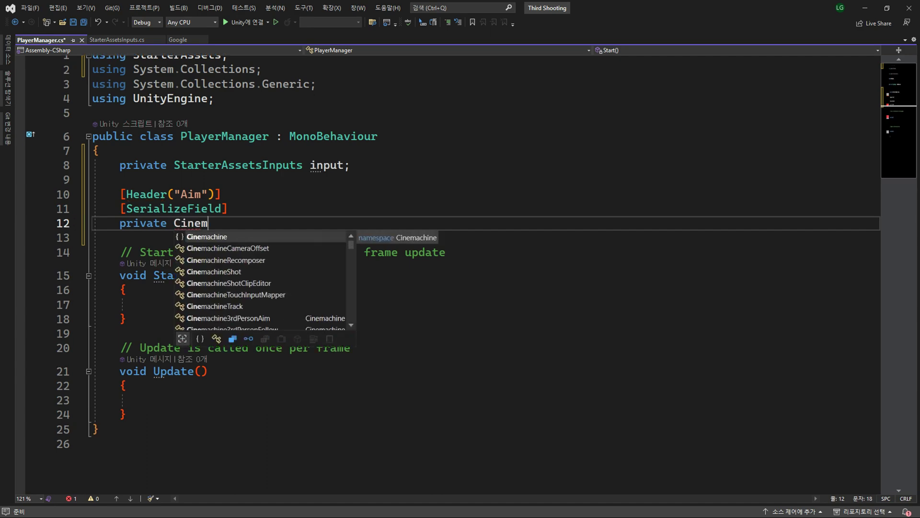
type("achinev")
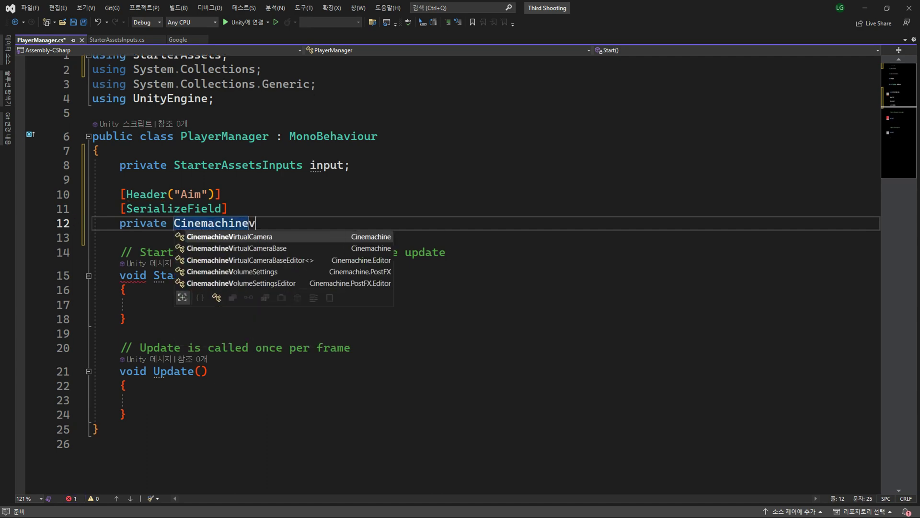
key("Tab")
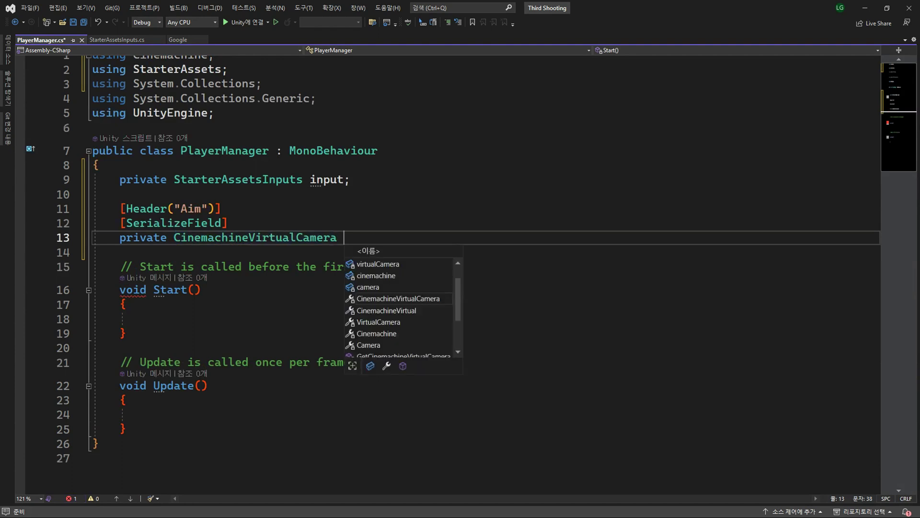
type("aimCam")
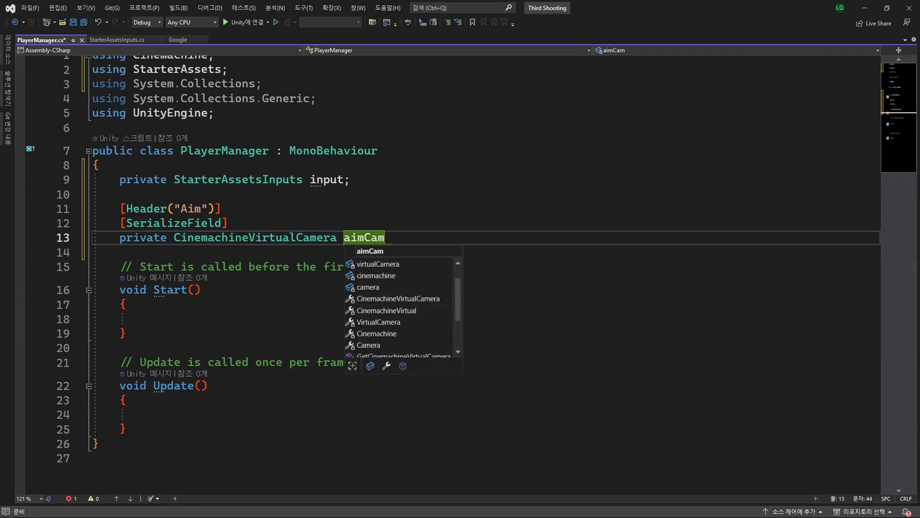
type(";")
key("Down")
key("Down")
key("Down")
key("Down")
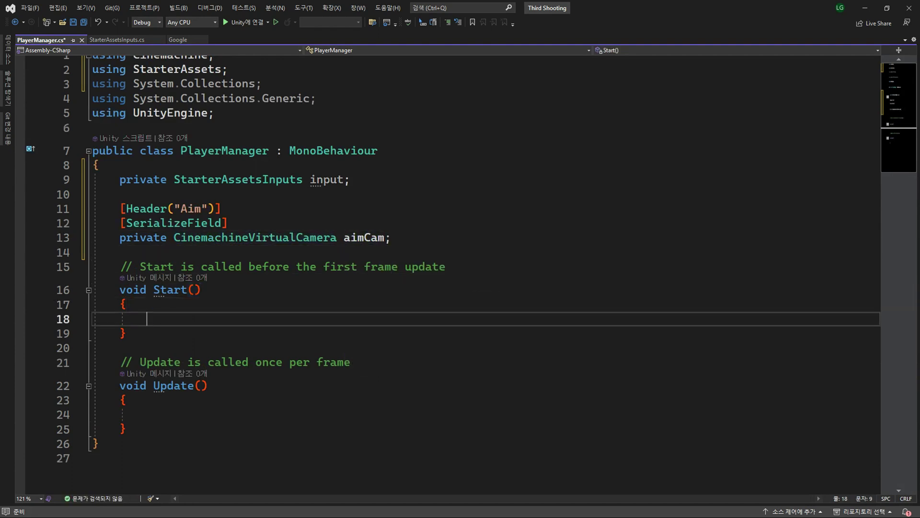
scroll(471, 259, "down", 2)
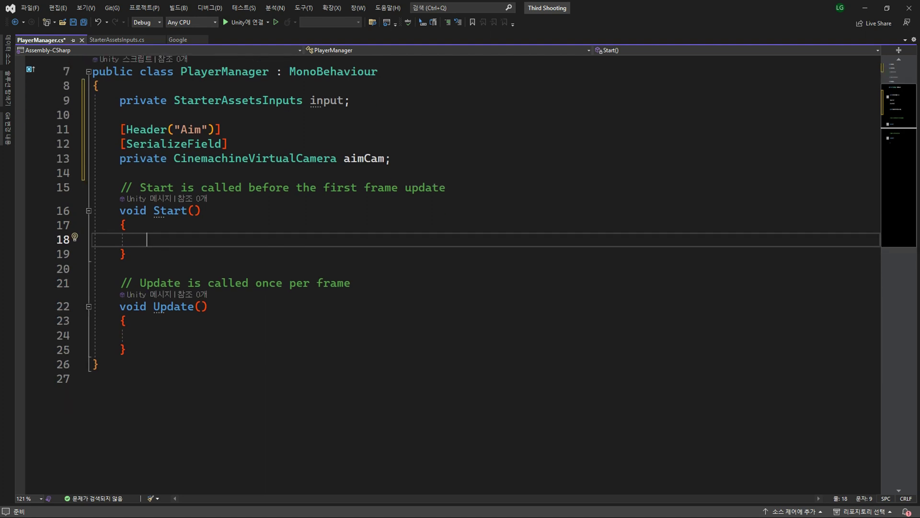
Step: In Start, assign input = GetComponent<StarterAssetsInputs>();
type("input = GetComponent<StarterAssetsInputs>();")
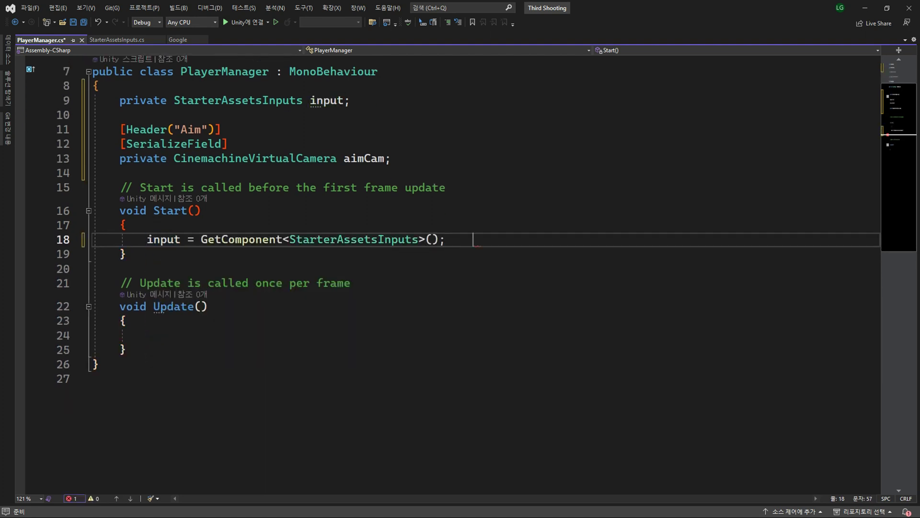
key("BackSpace")
key("BackSpace")
key("BackSpace")
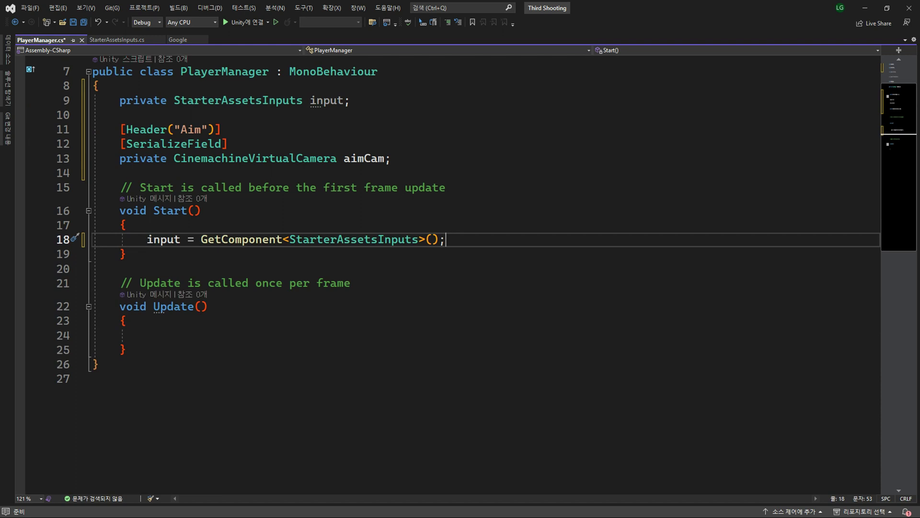
scroll(460, 218, "down", 2)
key("Down")
key("Down")
key("Down")
key("Down")
key("Down")
key("Down")
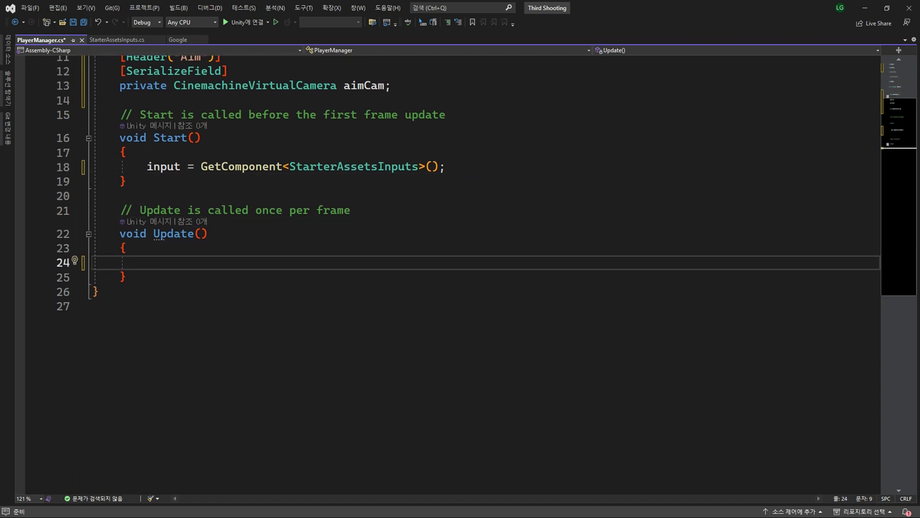
key("ctrl+Down")
key("ctrl+Down")
type("if(")
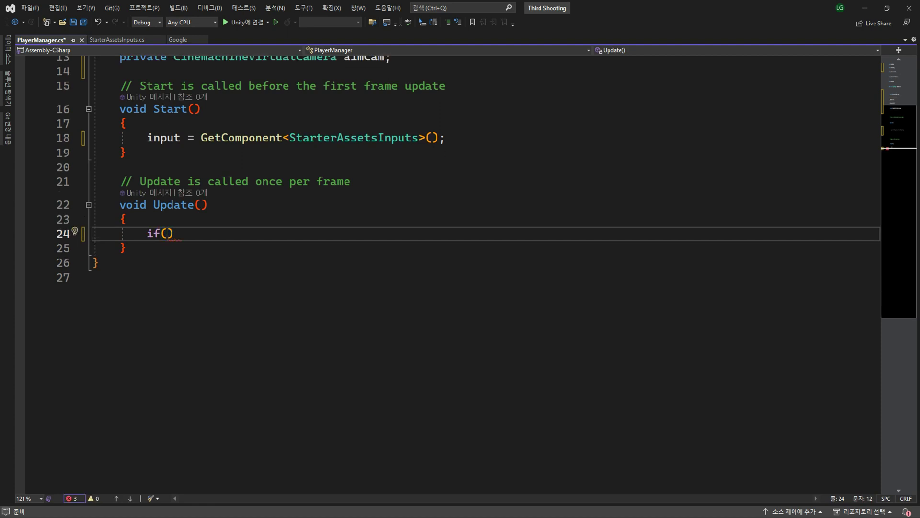
Step: In Update, add an if (input.aim) block calling aimCam.gameObject.SetActive(true)
type("input.a")
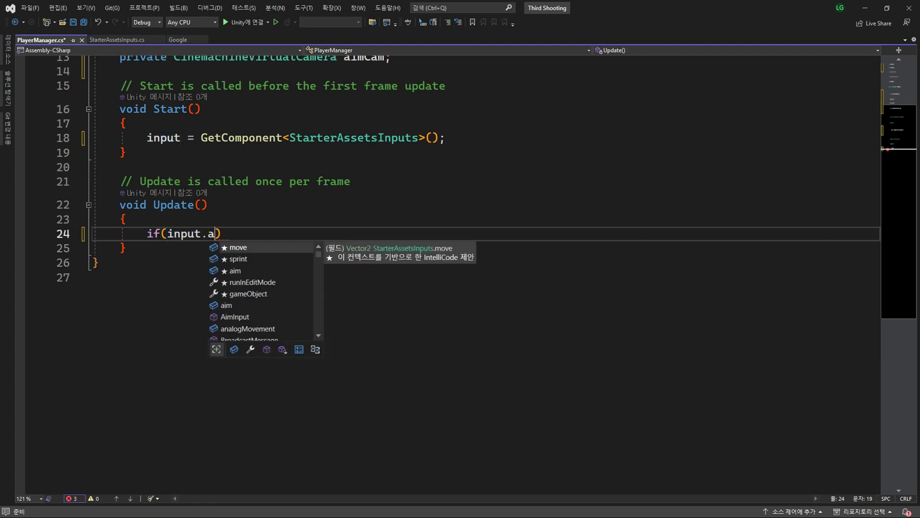
type("im")
key("Escape")
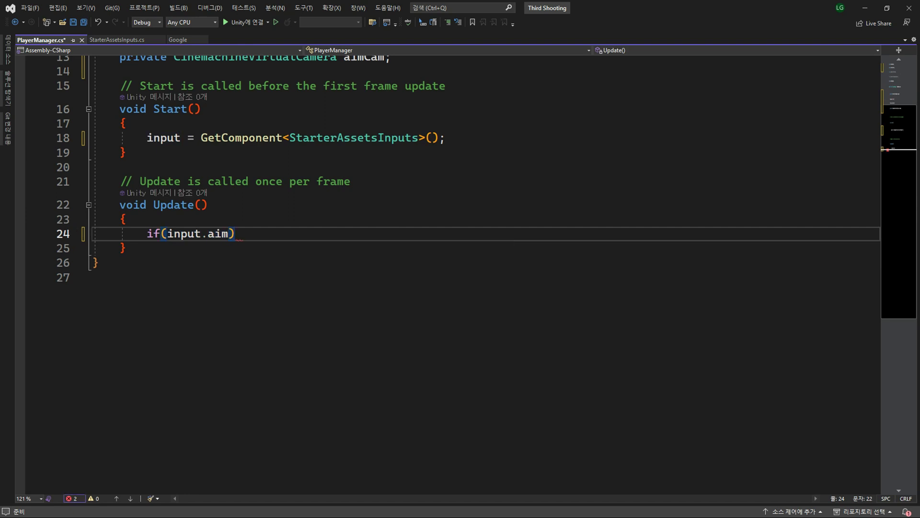
key("Return")
type("{")
key("Return")
type("aimCam")
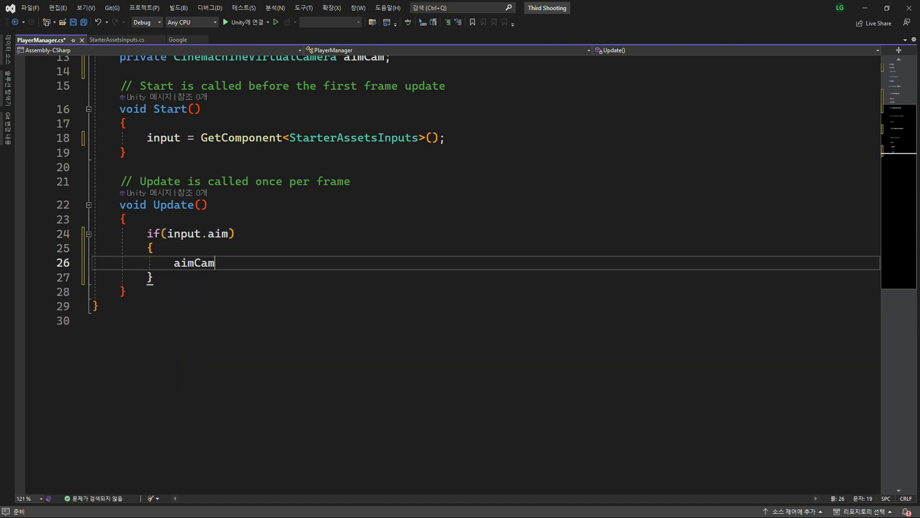
type(".ga")
key("Tab")
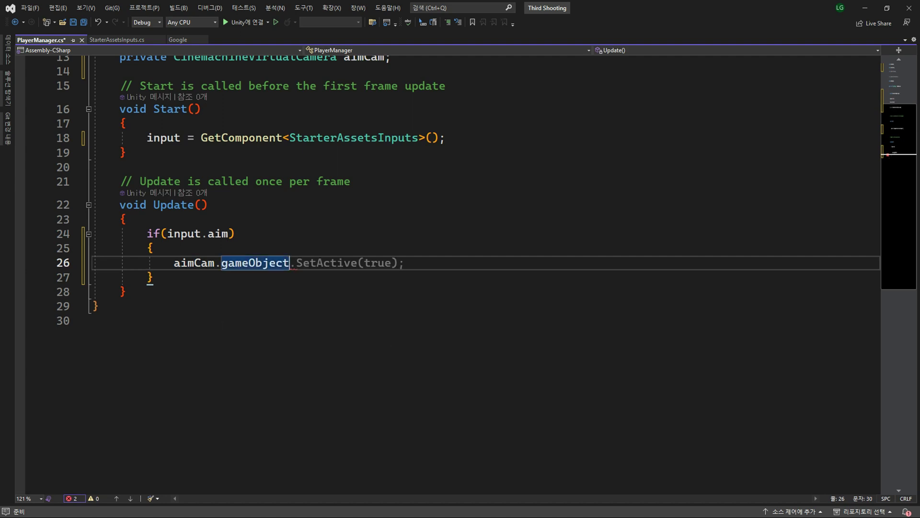
type(".")
key("Tab")
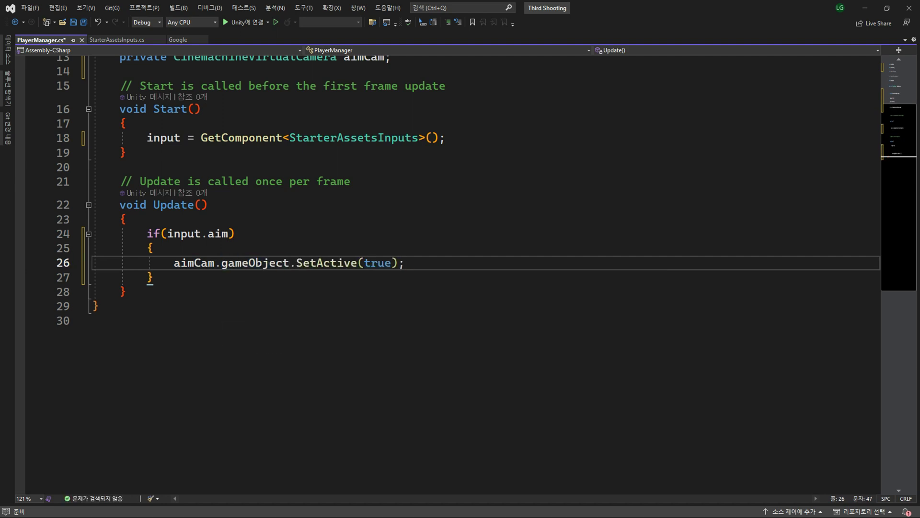
left_click(153, 277)
Step: Add an else branch calling aimCam.gameObject.SetActive(false), then save the script and return to Unity
key("Return")
type("else")
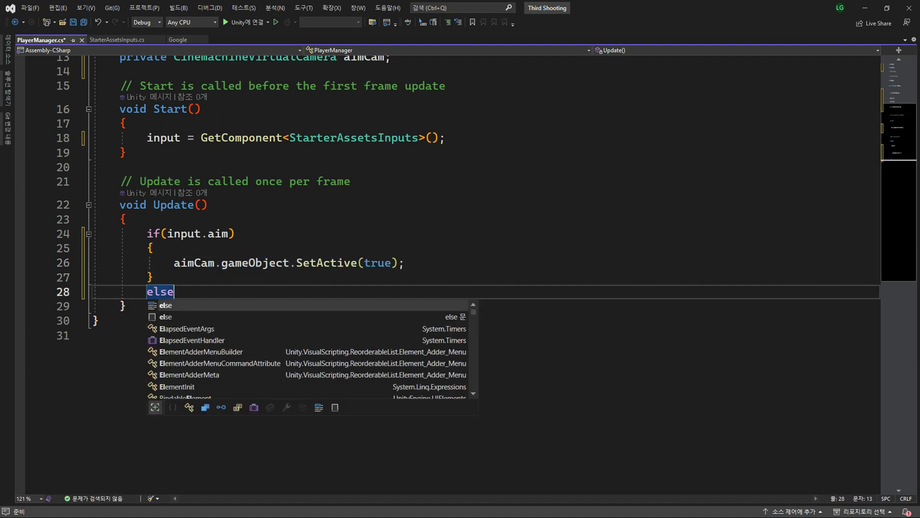
key("Tab")
key("Return")
type("{")
key("Return")
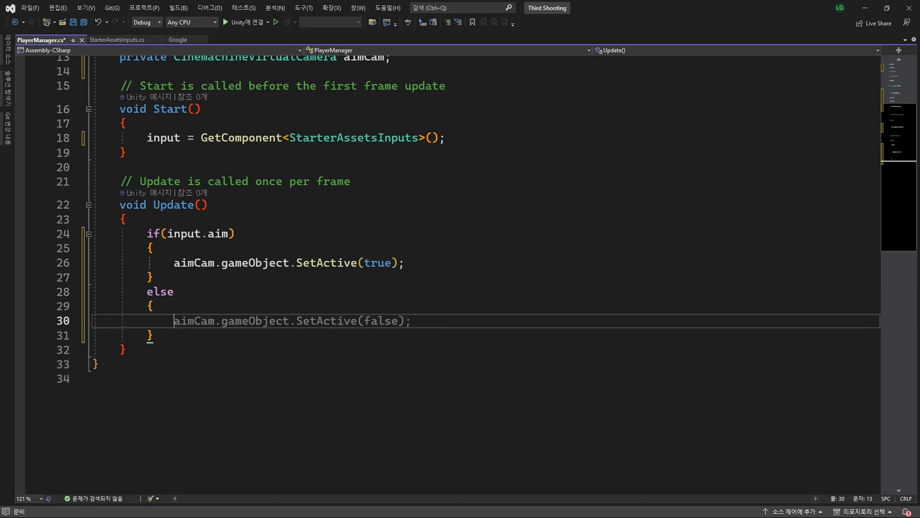
key("Tab")
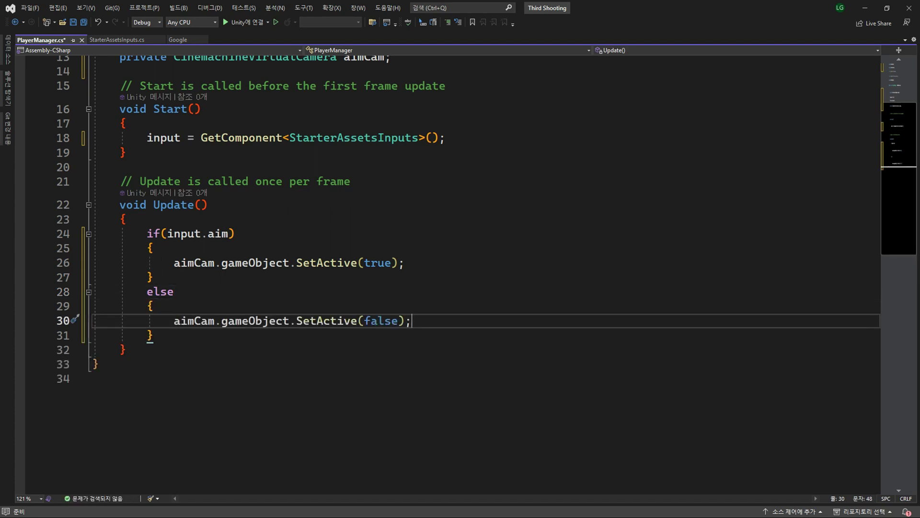
key("ctrl+s")
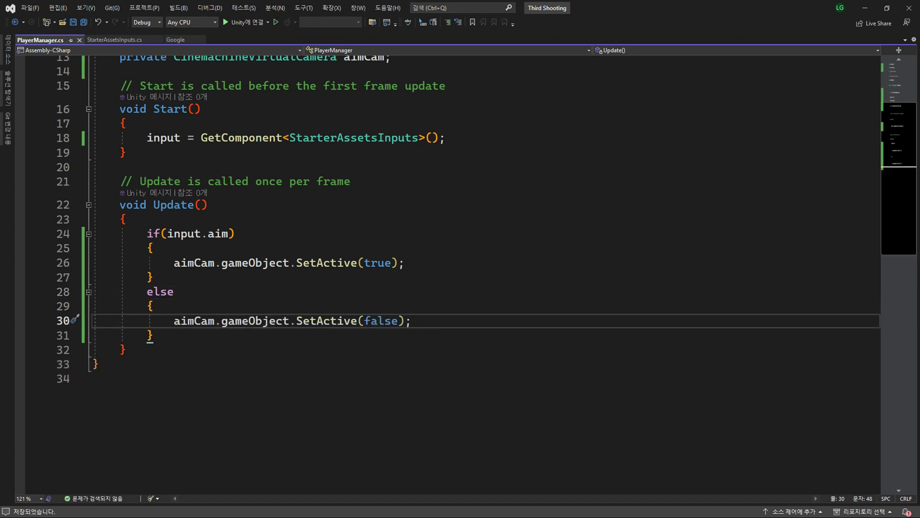
key("alt+Tab")
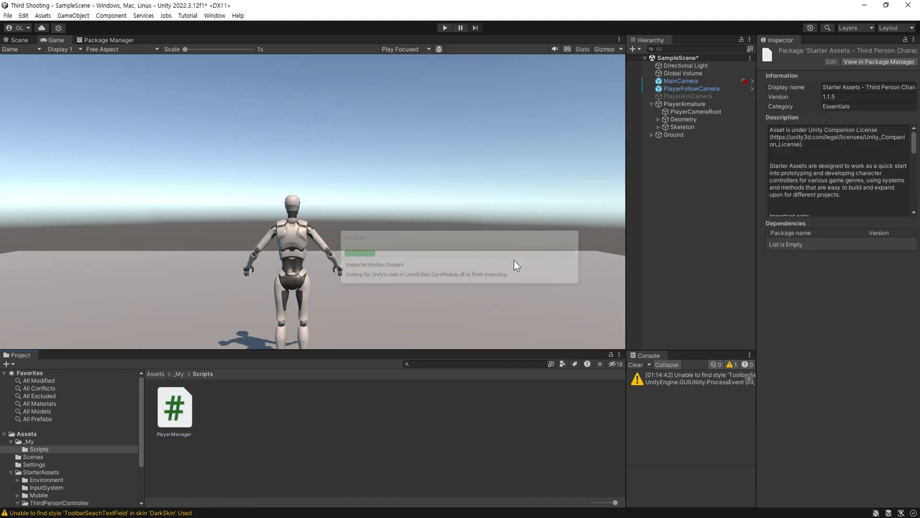
Step: Add the PlayerManager script as a component on PlayerArmature
left_click(684, 104)
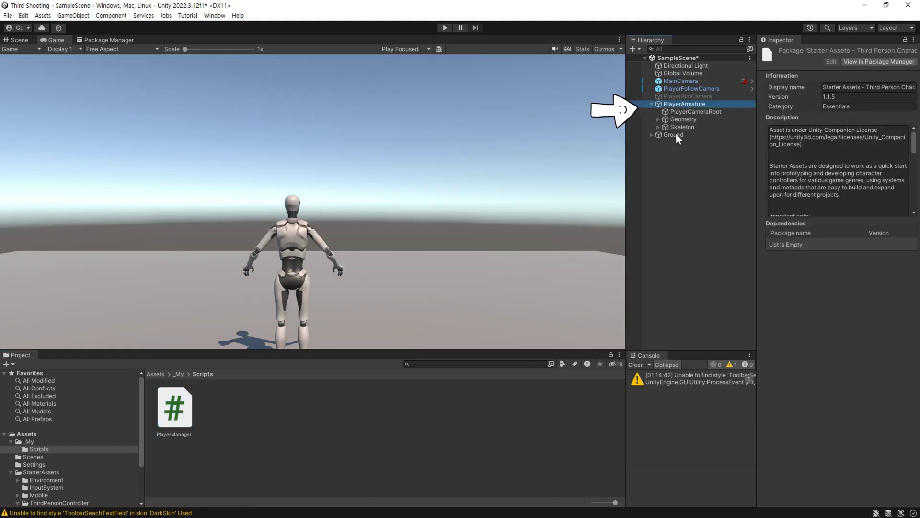
scroll(809, 259, "down", 2)
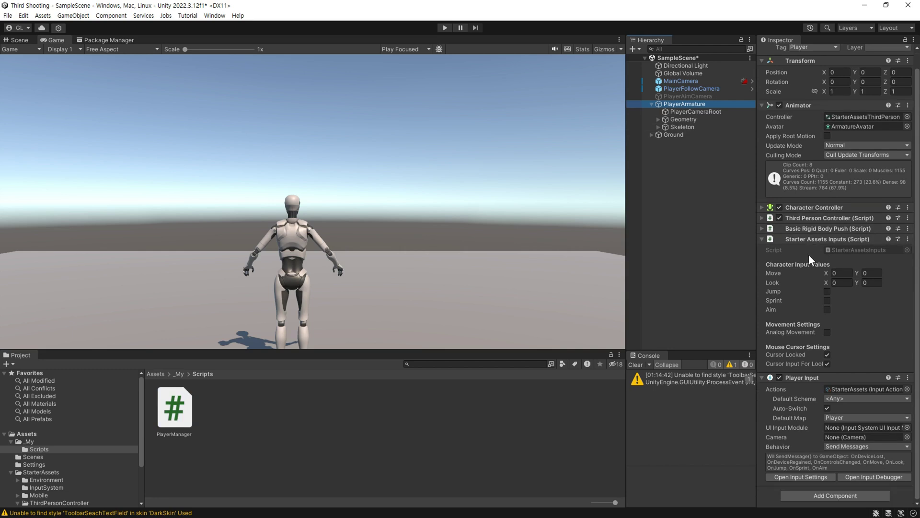
mouse_move(178, 415)
left_mouse_down()
mouse_move(794, 493)
mouse_move(770, 486)
left_mouse_up()
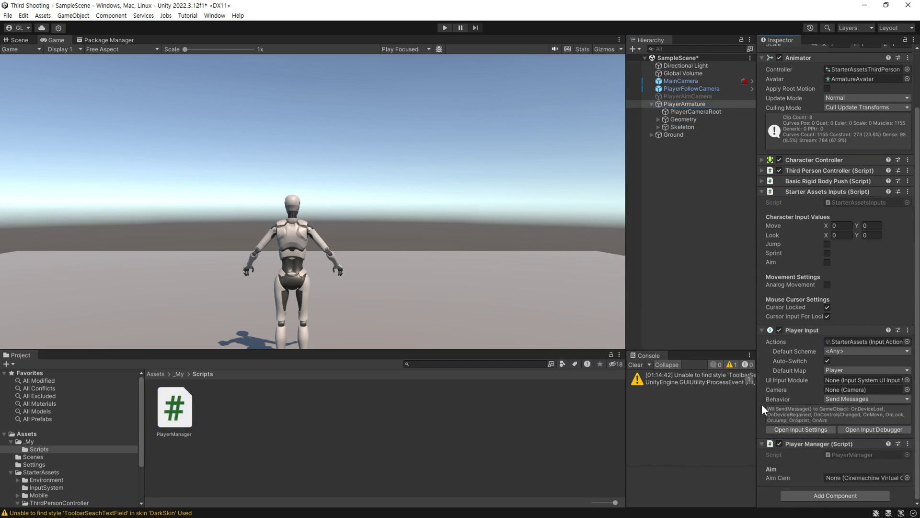
Step: Assign PlayerAimCamera to Player Manager's Aim Cam field and enter Play mode
left_click(761, 191)
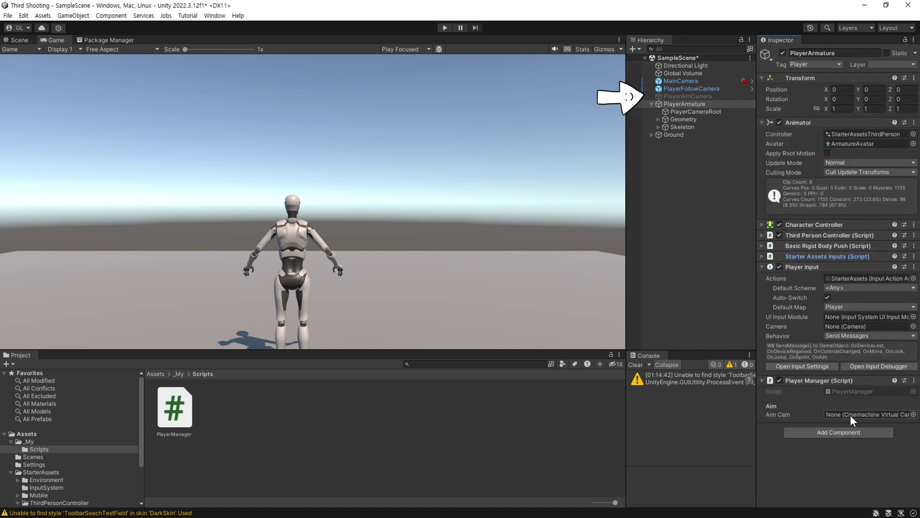
left_click(681, 96)
left_click_drag(681, 94, 803, 224)
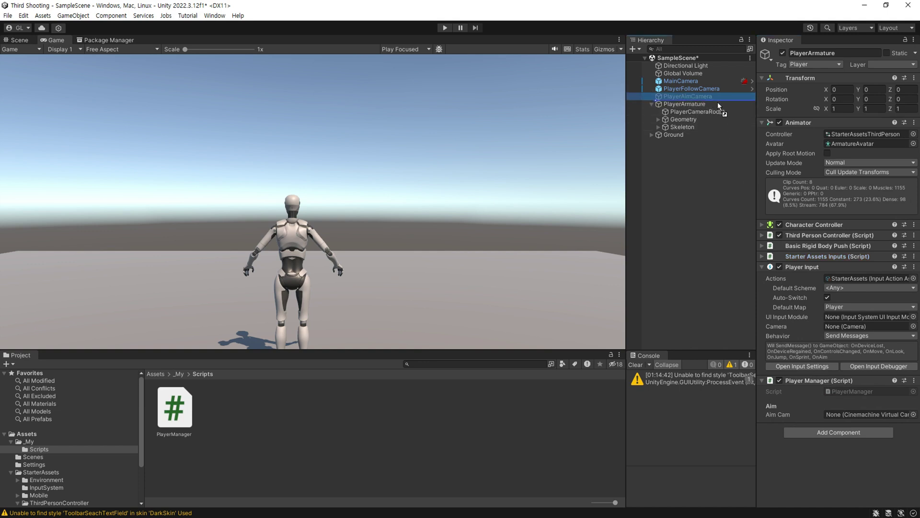
left_click_drag(842, 412, 841, 412)
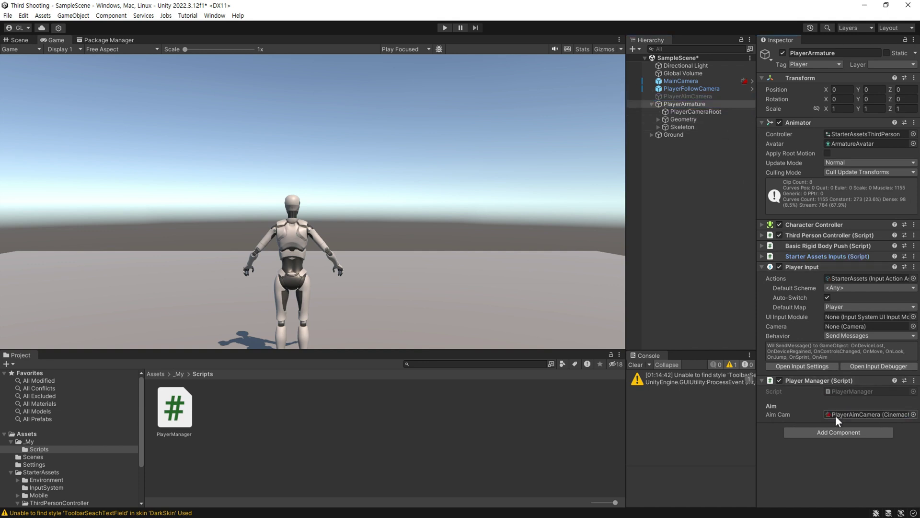
key("ctrl+p")
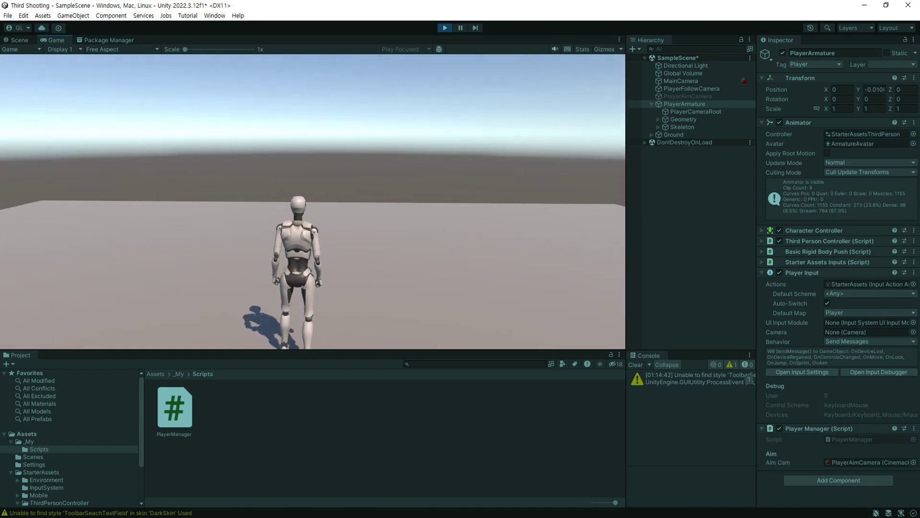
Step: Aim and release twice to watch the view switch to PlayerAimCamera and back, then select MainCamera
right_click(313, 201)
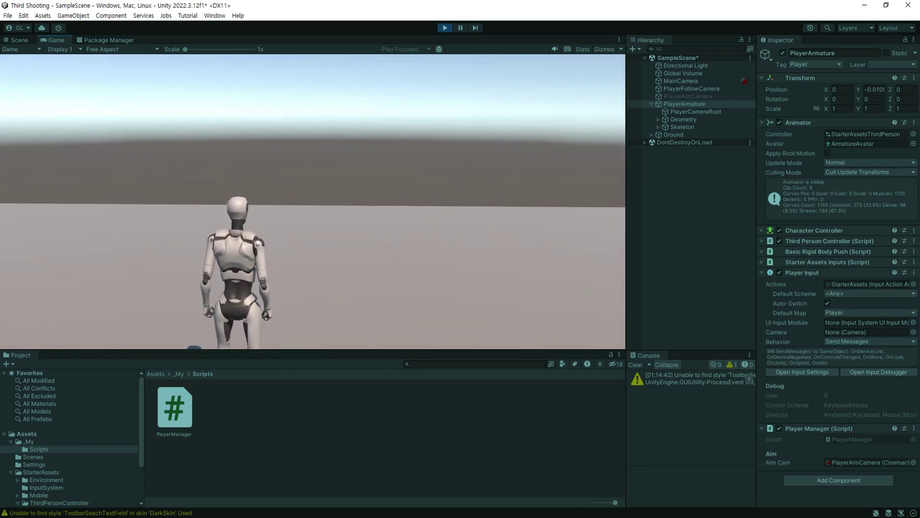
right_click(312, 201)
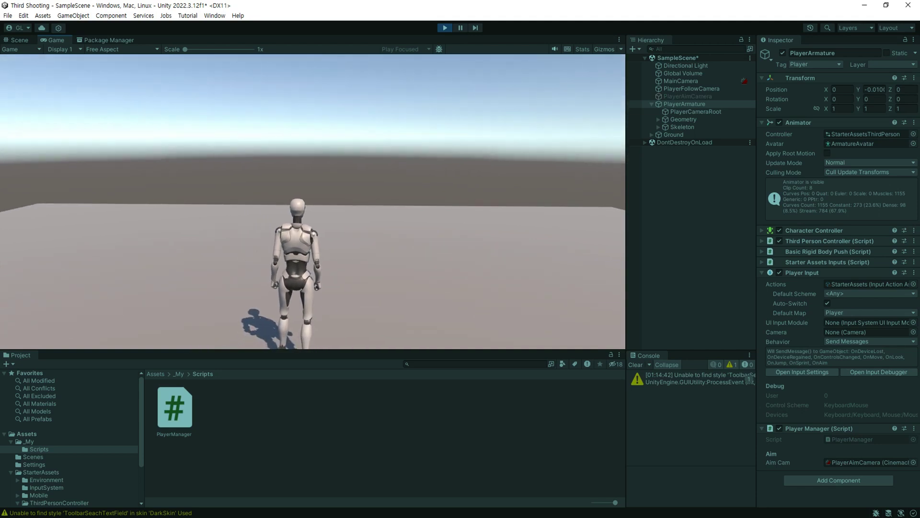
right_click(312, 201)
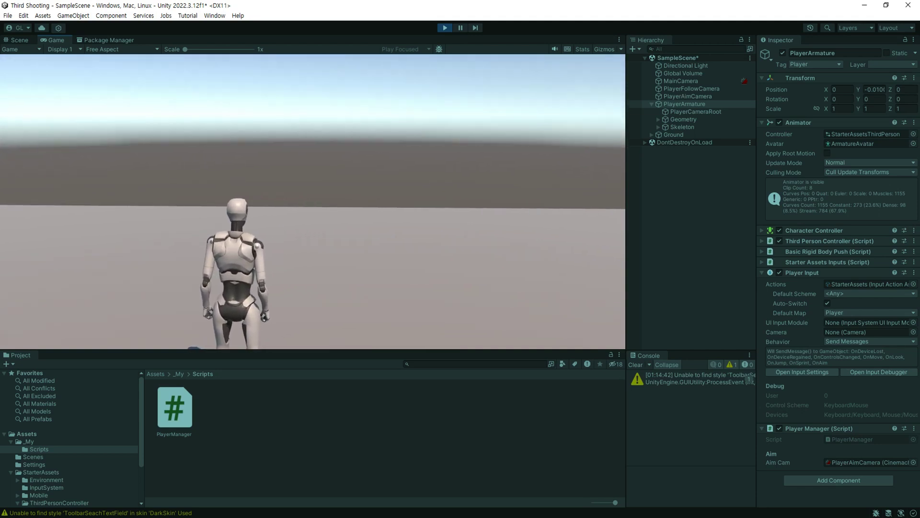
right_click(313, 202)
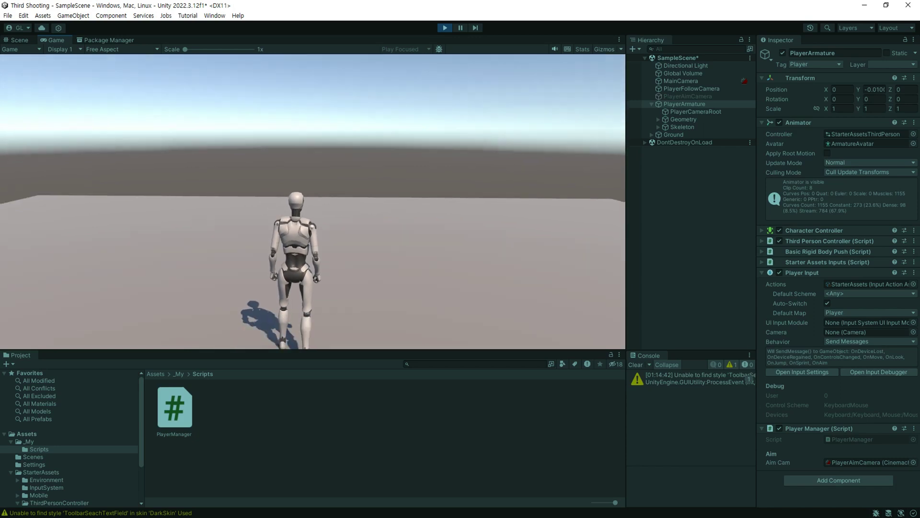
left_click(698, 81)
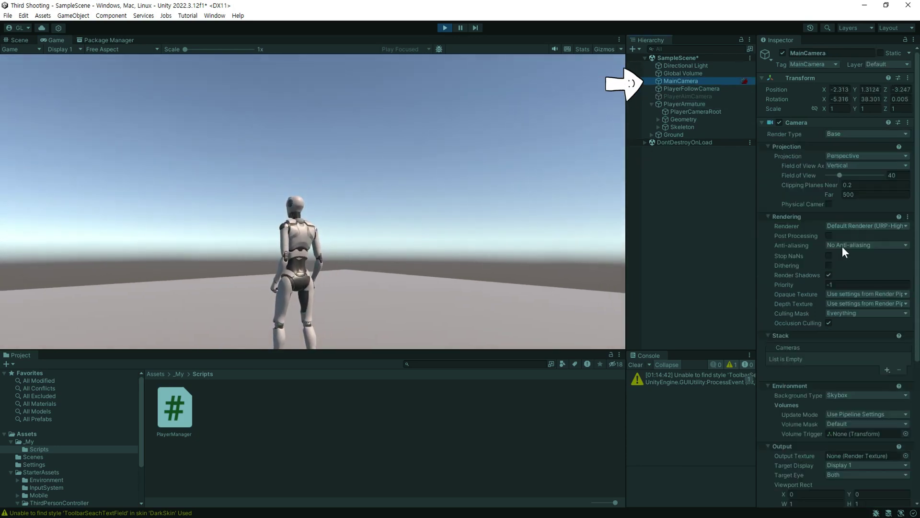
Step: Set the CinemachineBrain Default Blend to 0.5 seconds and test aiming in play
left_click(762, 123)
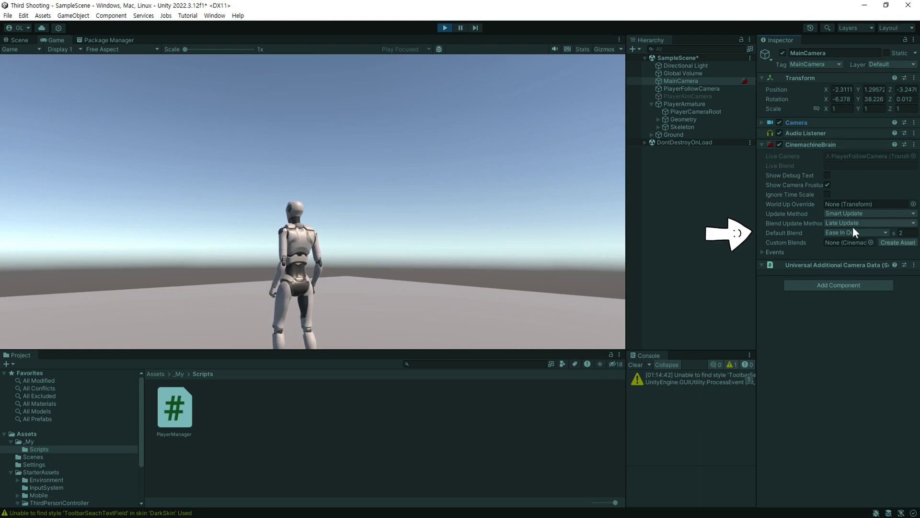
left_click(907, 233)
type("05")
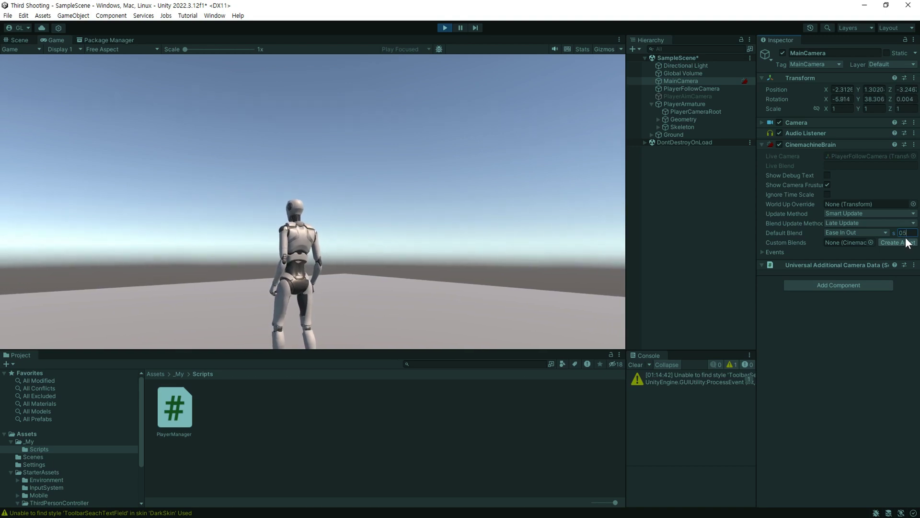
key("Return")
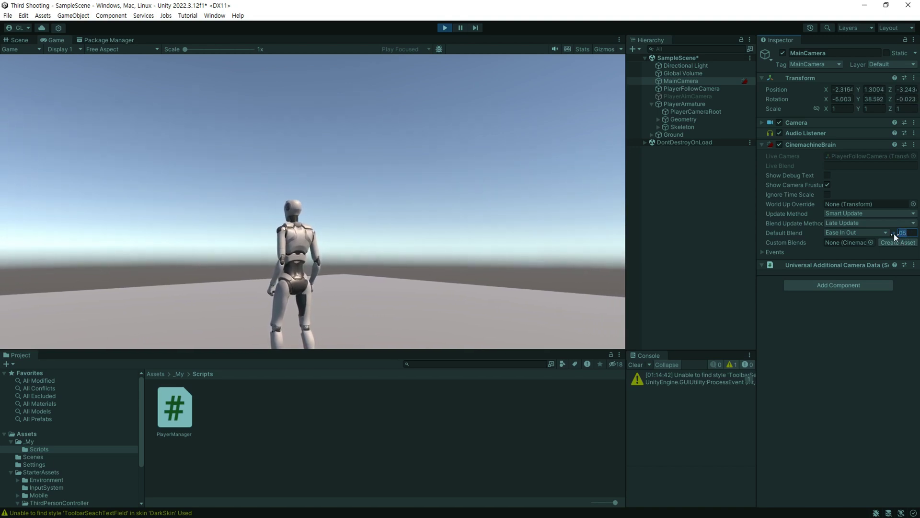
type("0.5")
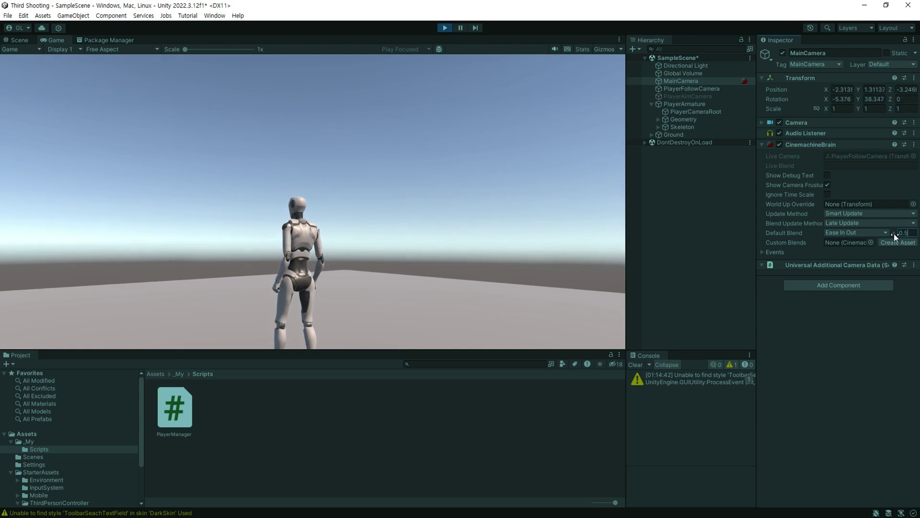
right_click(374, 253)
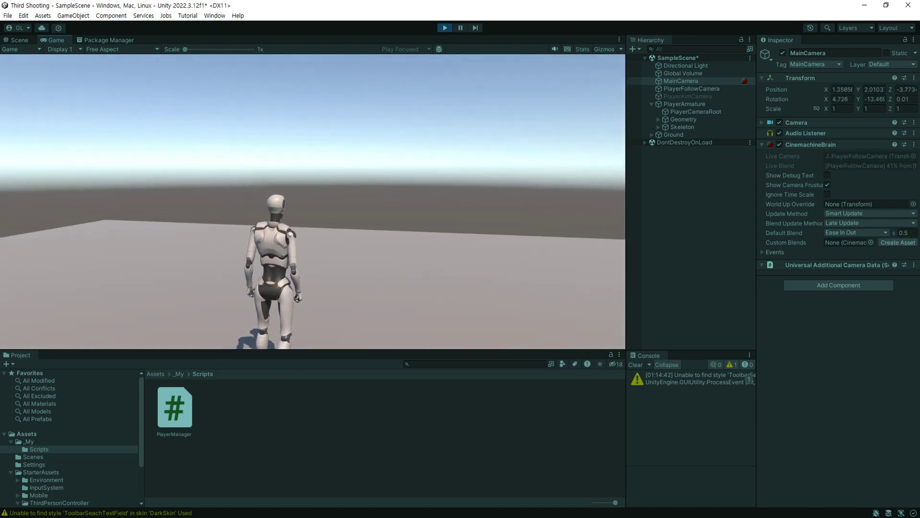
right_click_drag(375, 253, 336, 253)
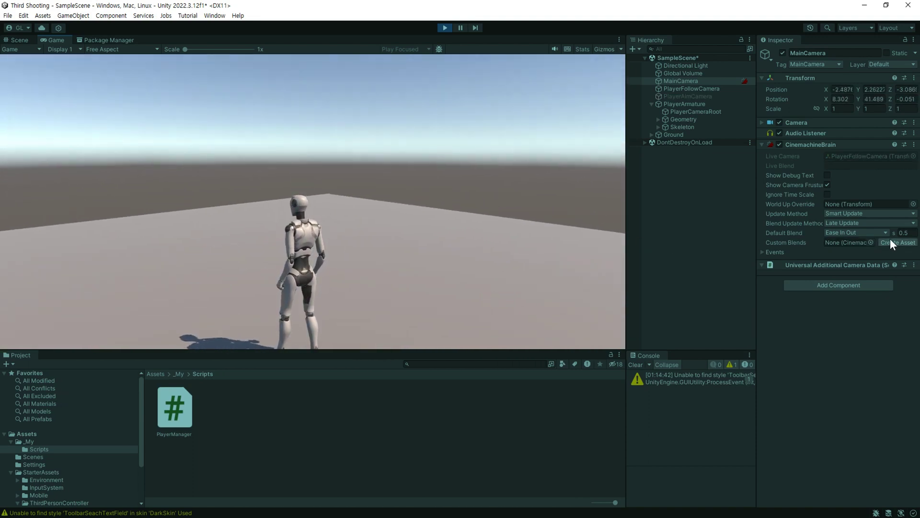
Step: Lower the Default Blend to 0.2 seconds, test aiming across a Play-mode restart, then stop playing
type("0.2")
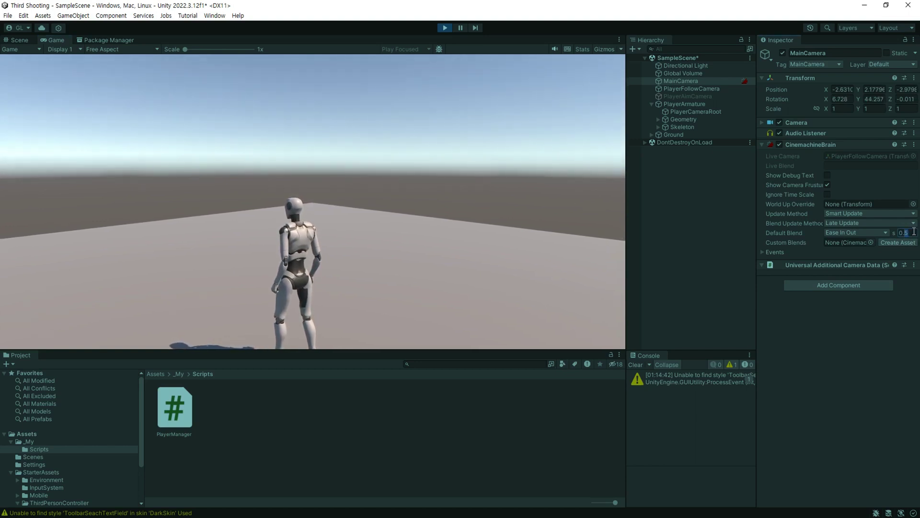
left_click(530, 230)
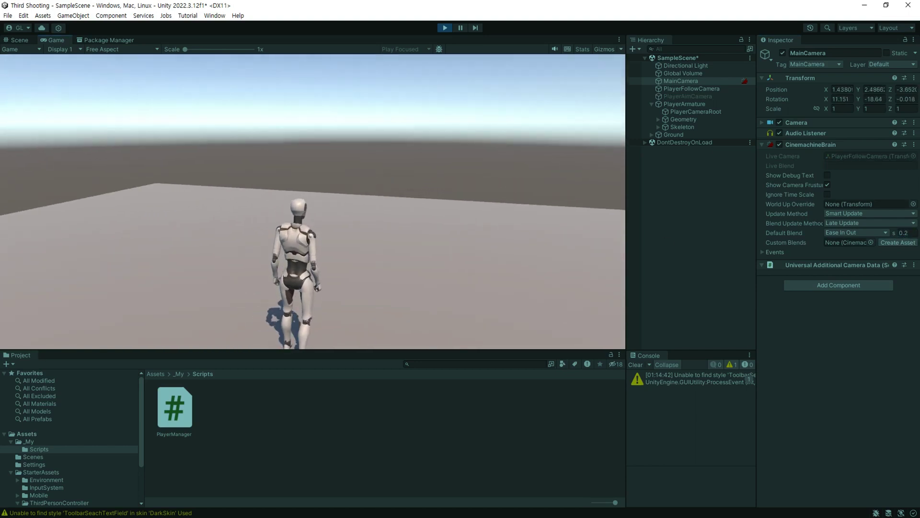
right_click(312, 202)
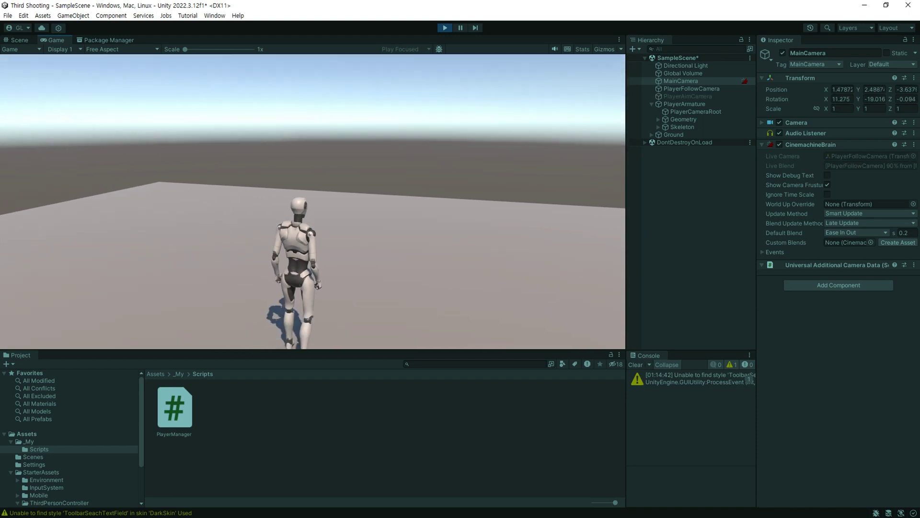
right_click(312, 201)
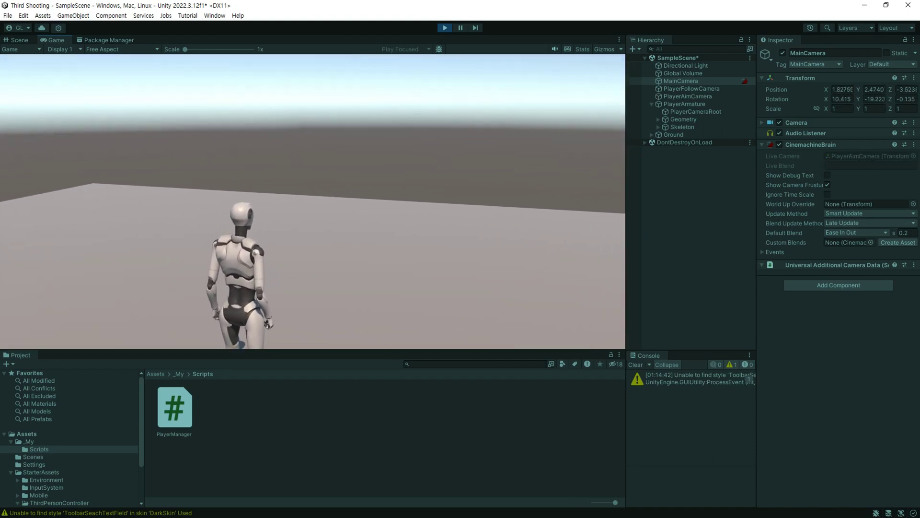
right_click(312, 201)
key("ctrl+p")
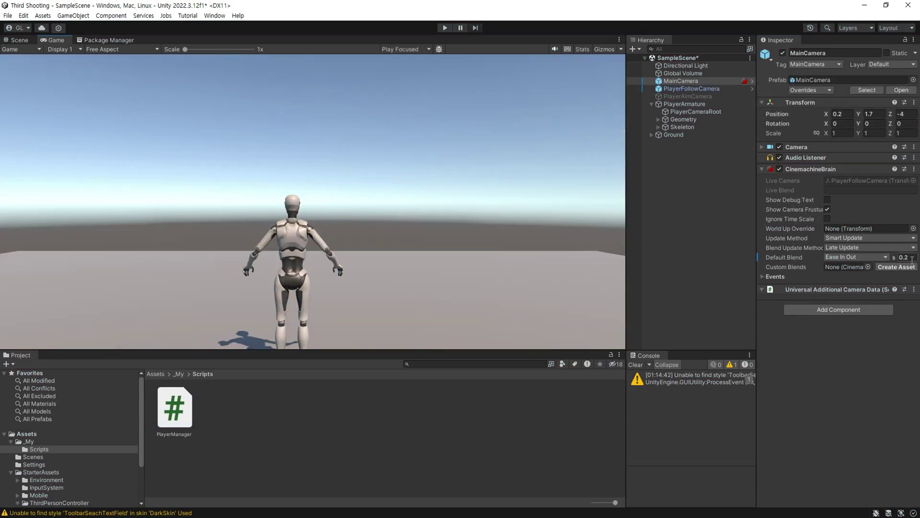
left_click(443, 29)
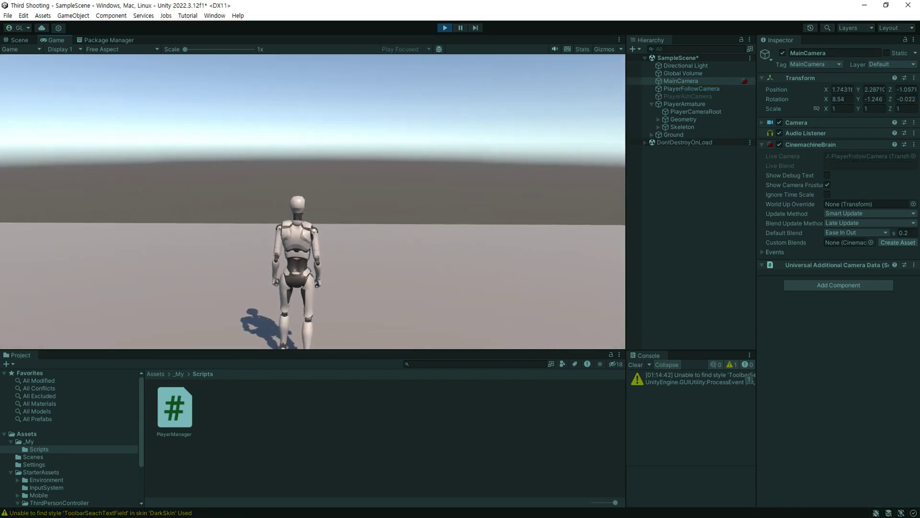
key("s")
key("w")
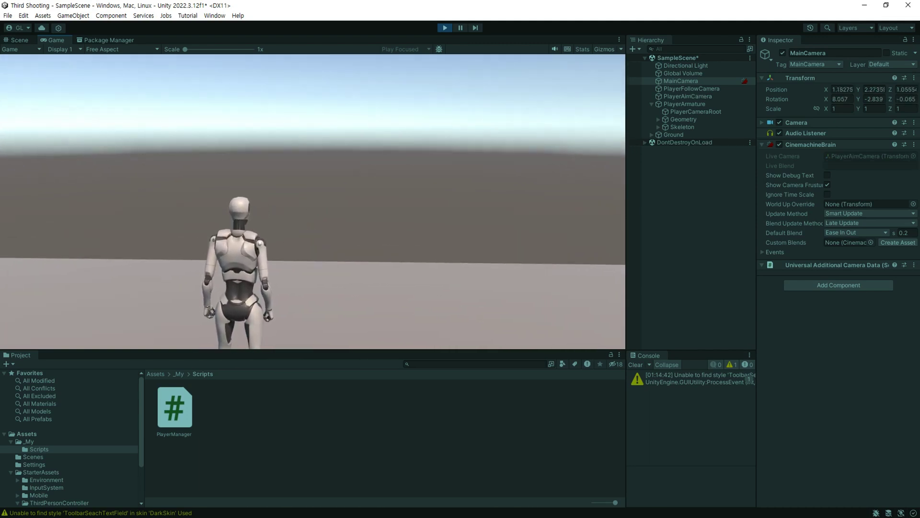
key("ctrl+p")
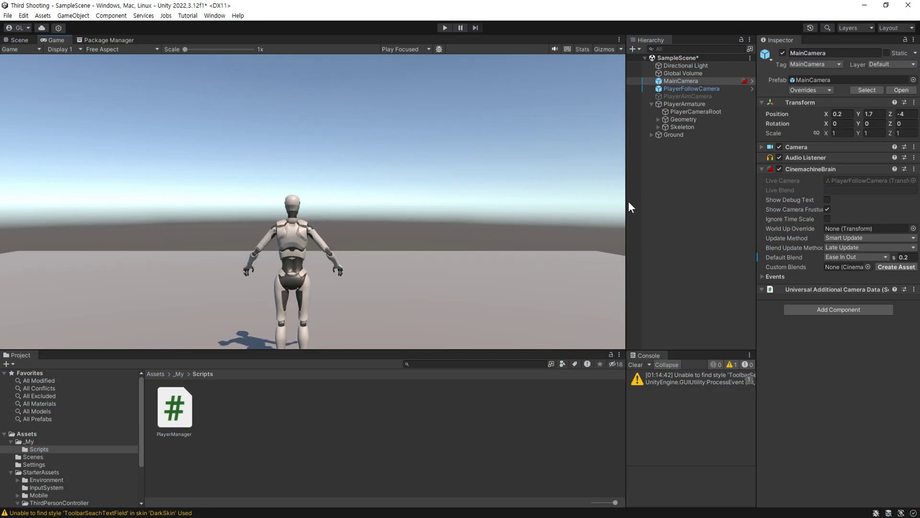
Step: Add a UI Canvas and set its Canvas Scaler to Scale With Screen Size, matched fully to height
right_click(678, 188)
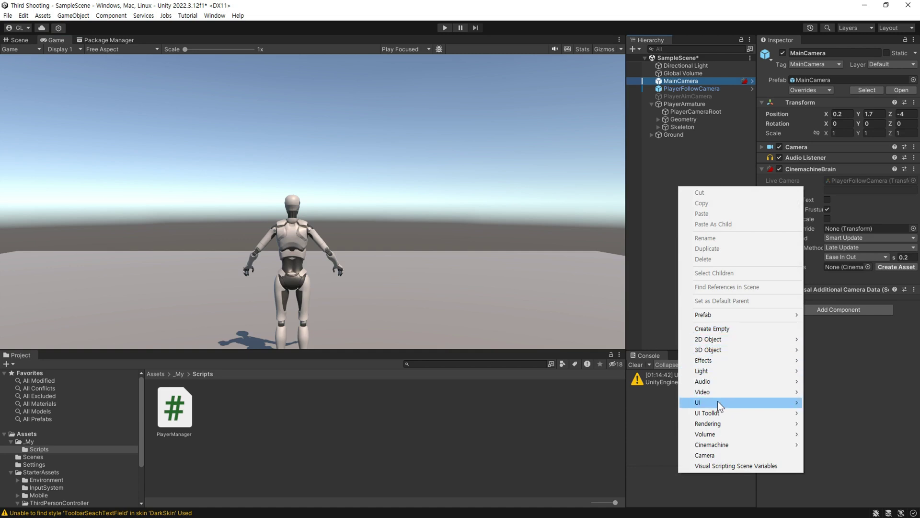
mouse_move(717, 404)
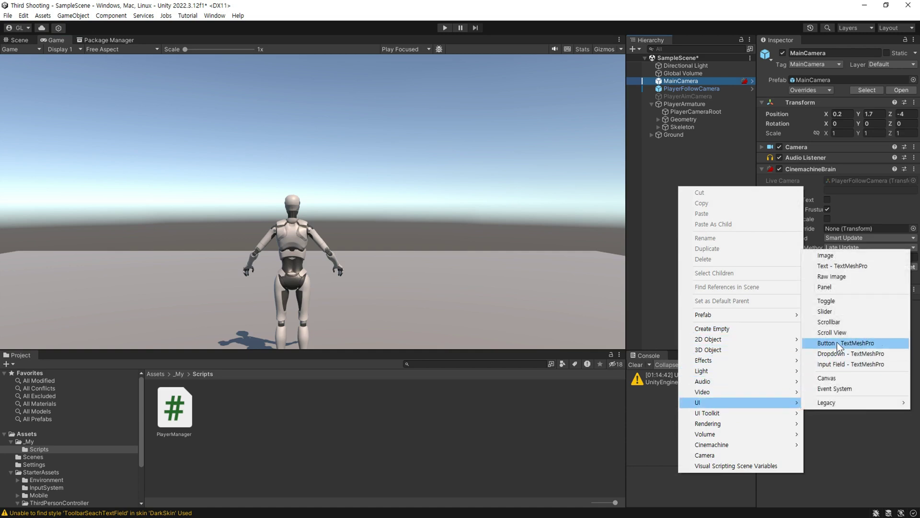
left_click(827, 378)
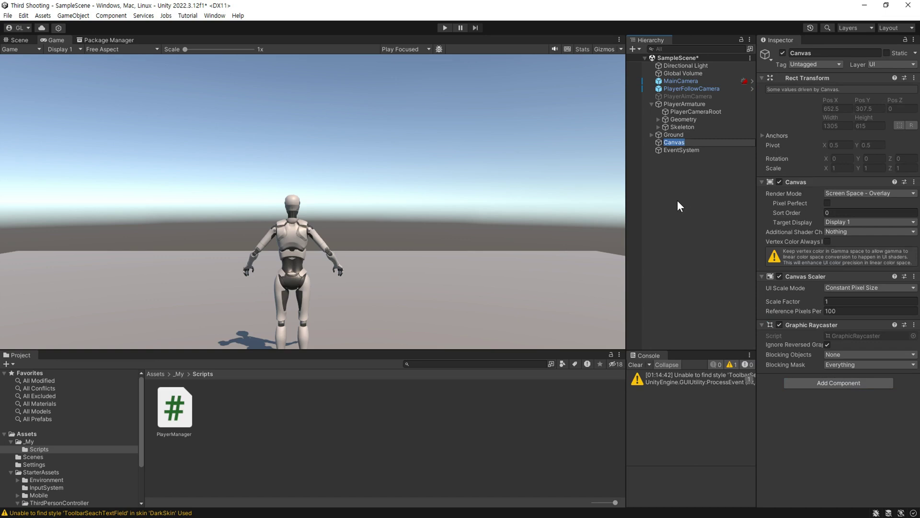
key("Return")
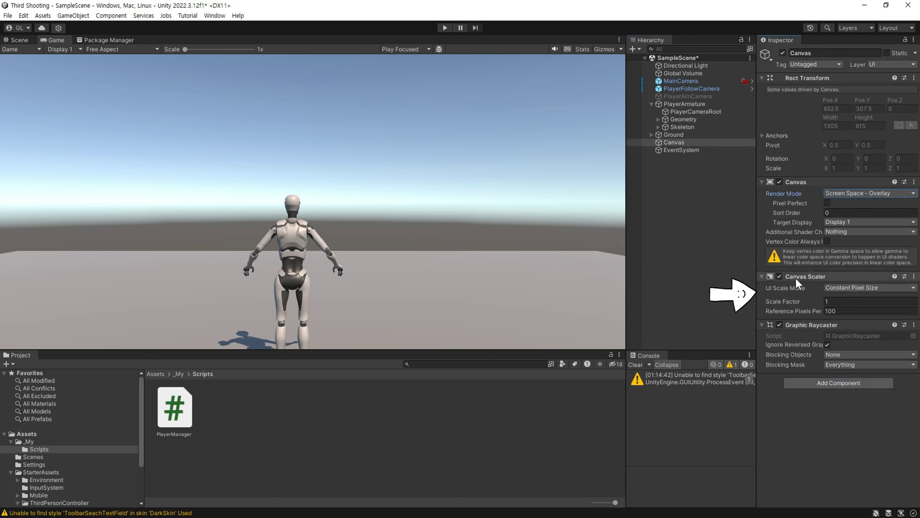
left_click(851, 286)
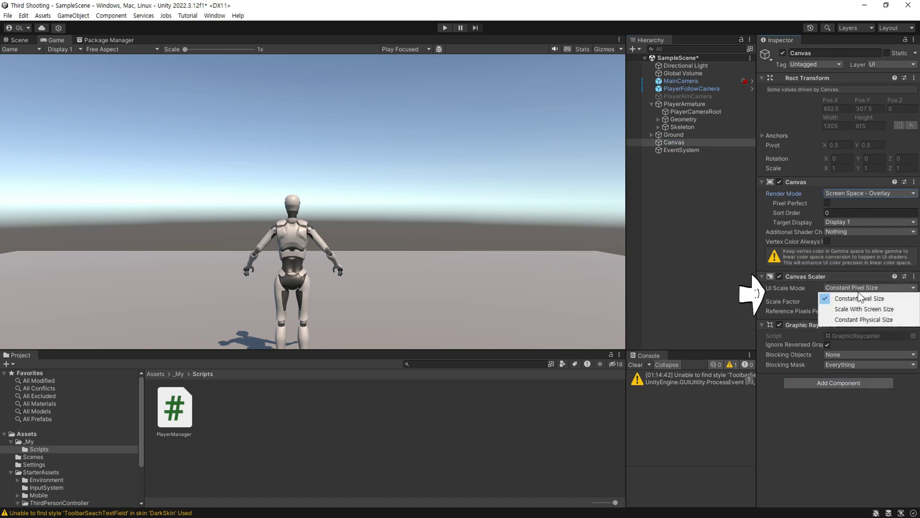
left_click(898, 308)
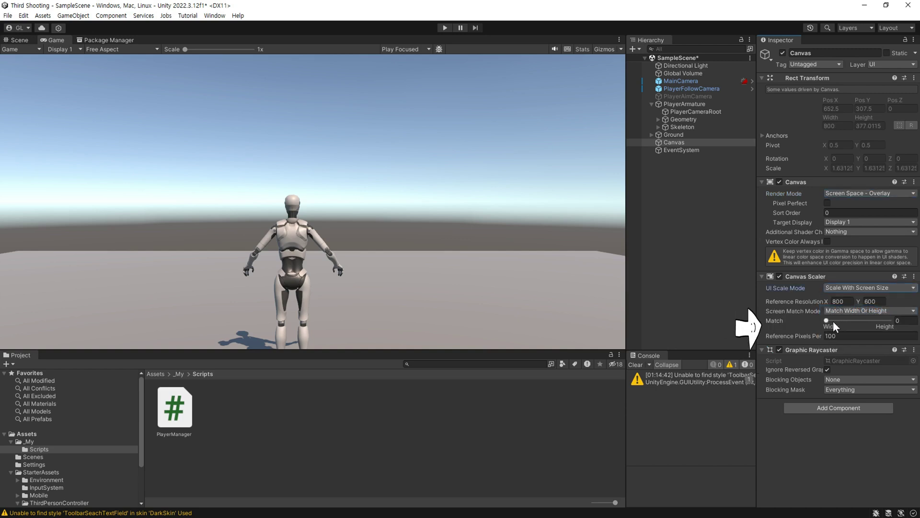
left_click_drag(828, 320, 895, 320)
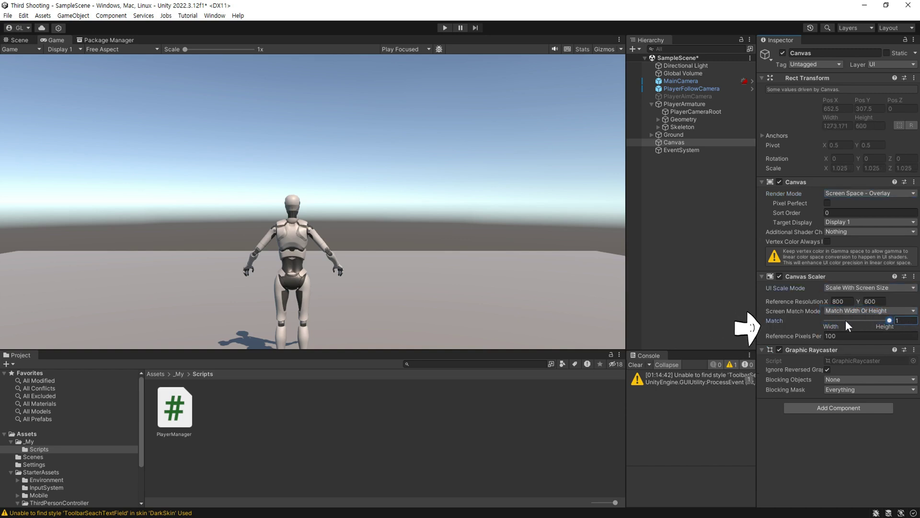
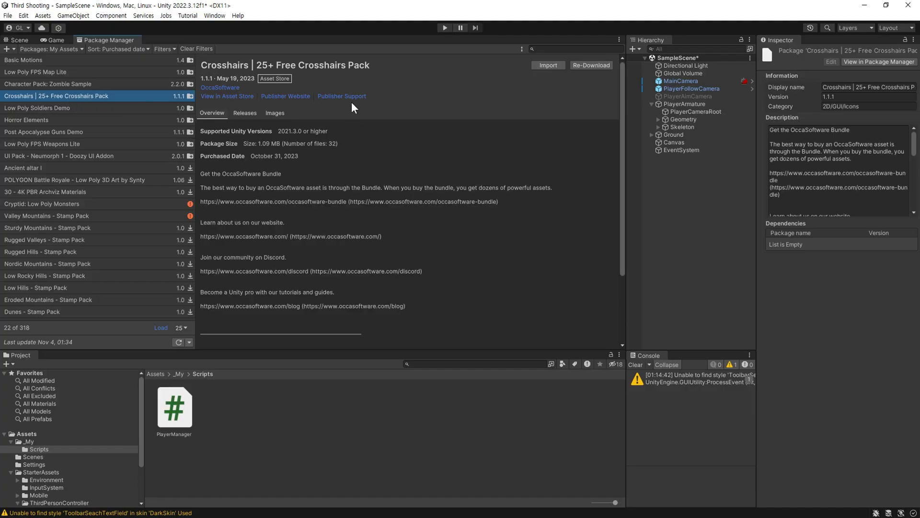
Step: Preview the Crosshairs pack's images in Package Manager and start importing it
left_click(277, 112)
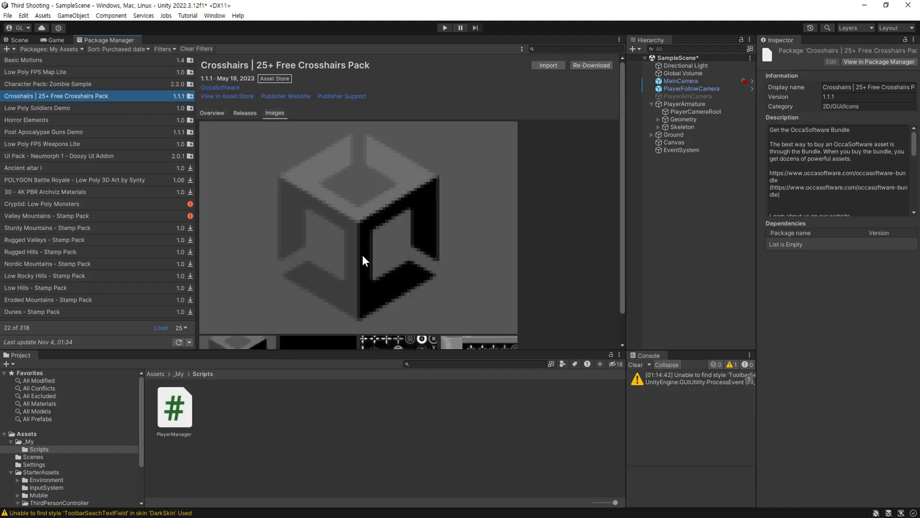
scroll(362, 255, "down", 2)
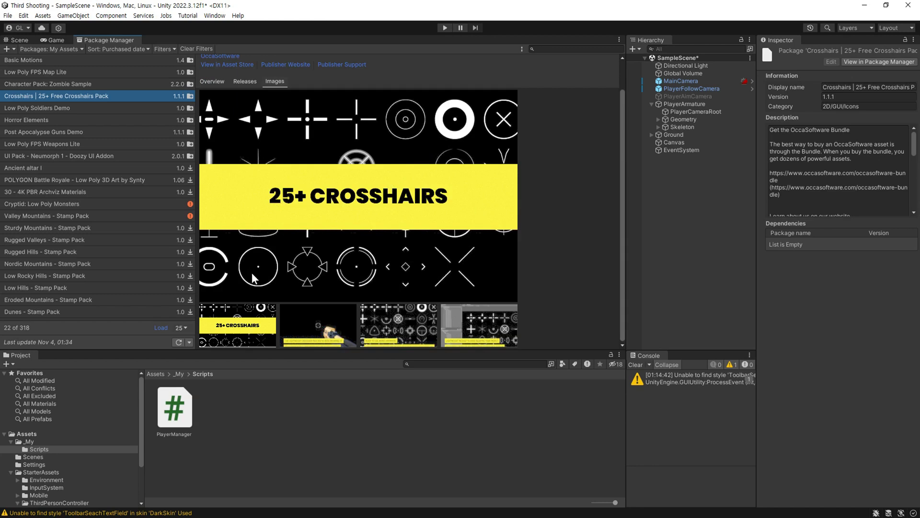
scroll(512, 166, "up", 2)
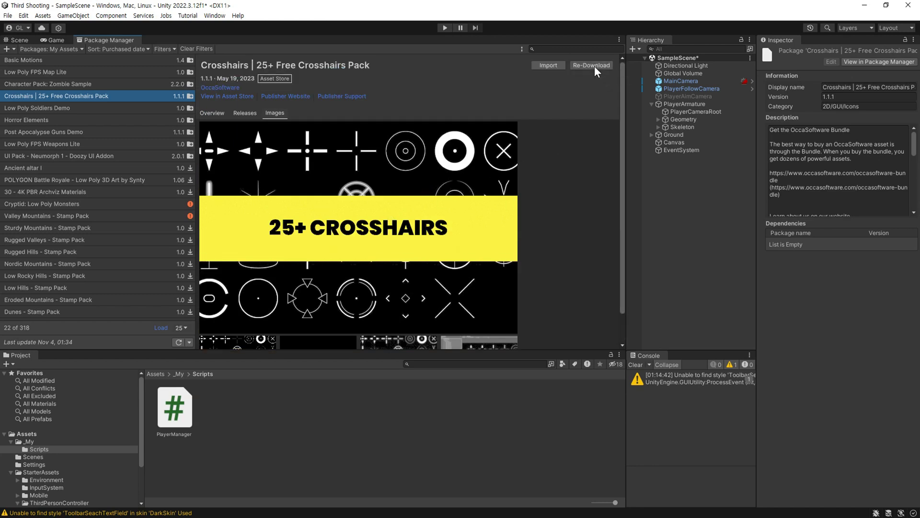
left_click(538, 68)
Step: Import all of the pack's files and open OccaSoftware > Crosshairs > Art > Textures
left_click(568, 419)
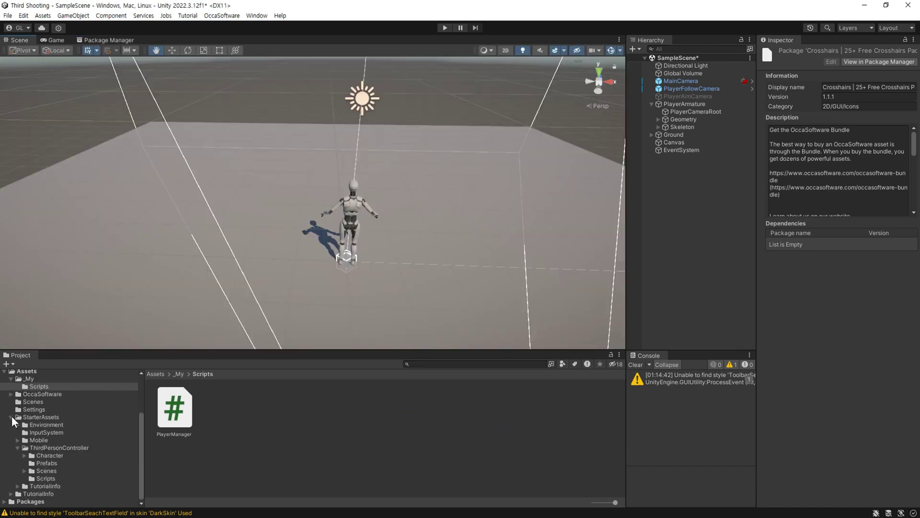
left_click(11, 393)
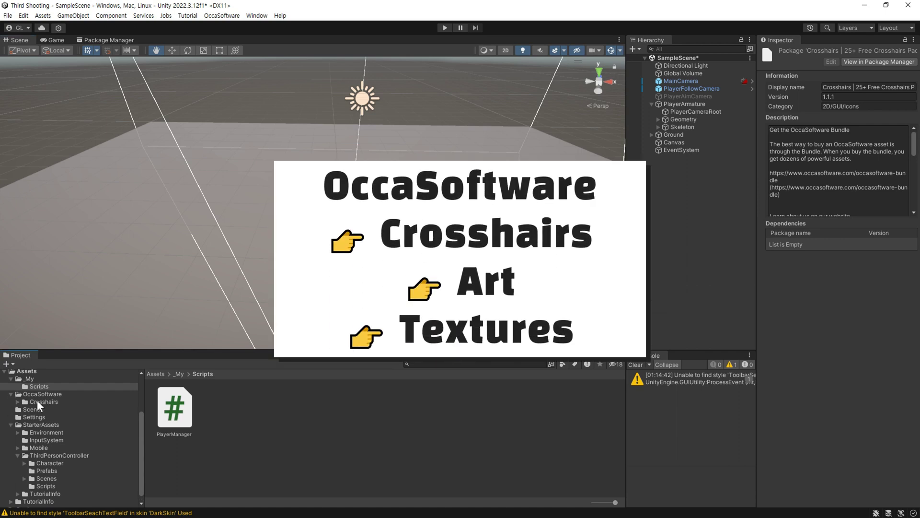
left_click(18, 402)
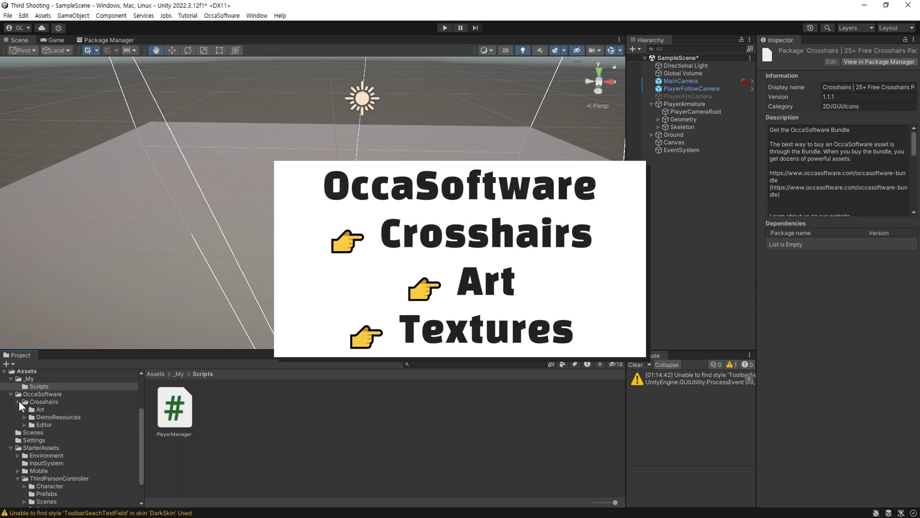
left_click(25, 409)
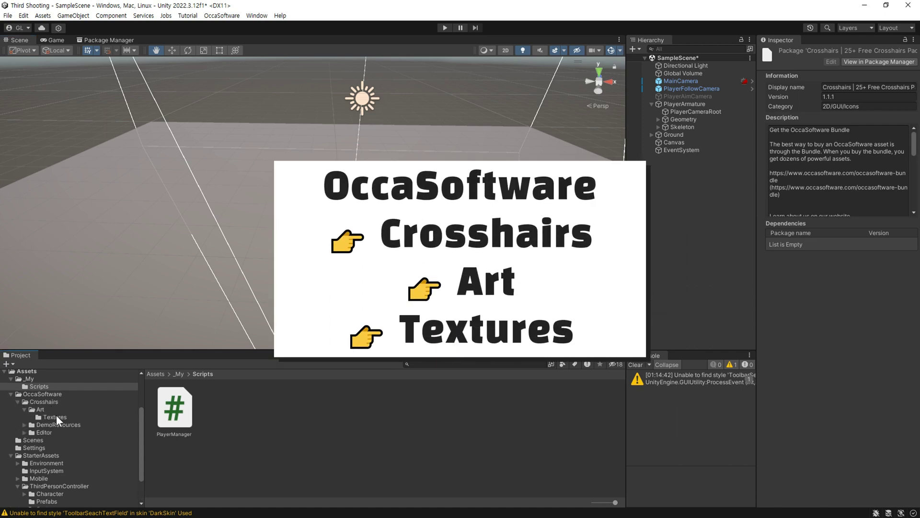
left_click(55, 415)
Step: Select all 27 crosshair textures and apply Texture Type Sprite (2D and UI)
scroll(509, 455, "down", 5)
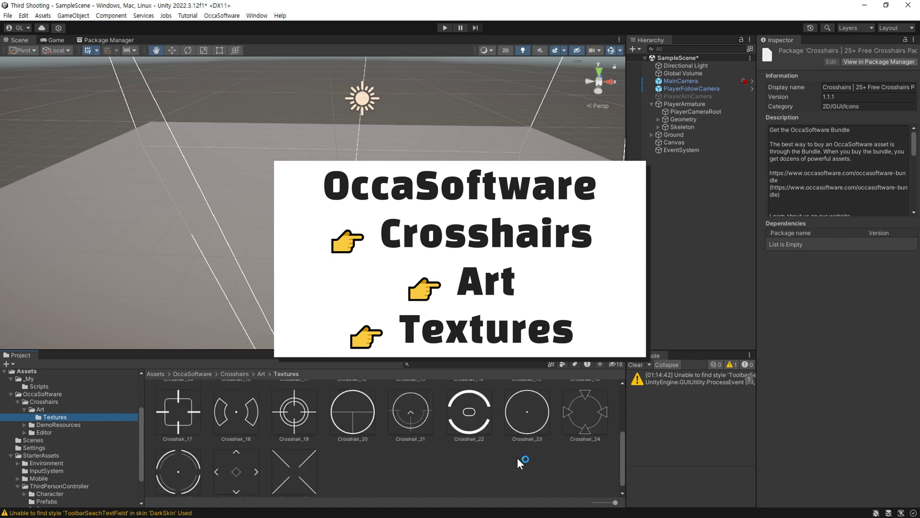
left_click(298, 464)
scroll(391, 463, "up", 5)
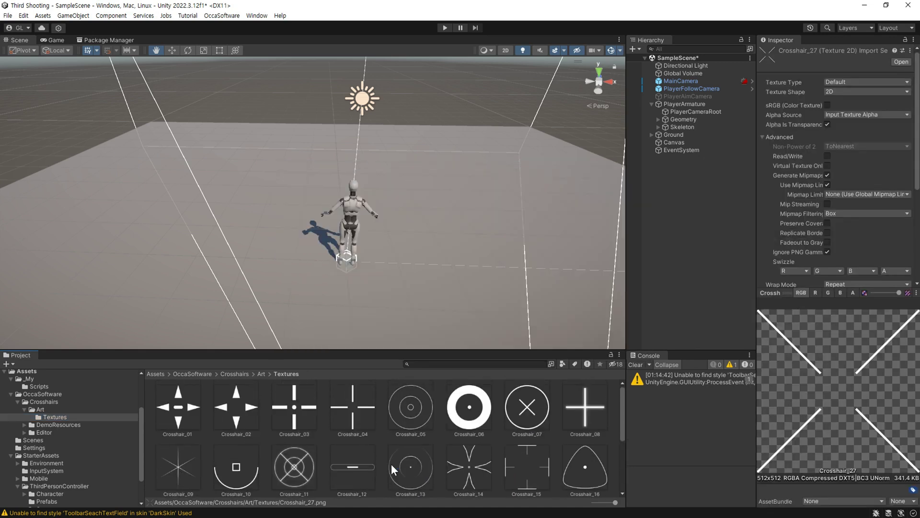
left_click(186, 406, "shift")
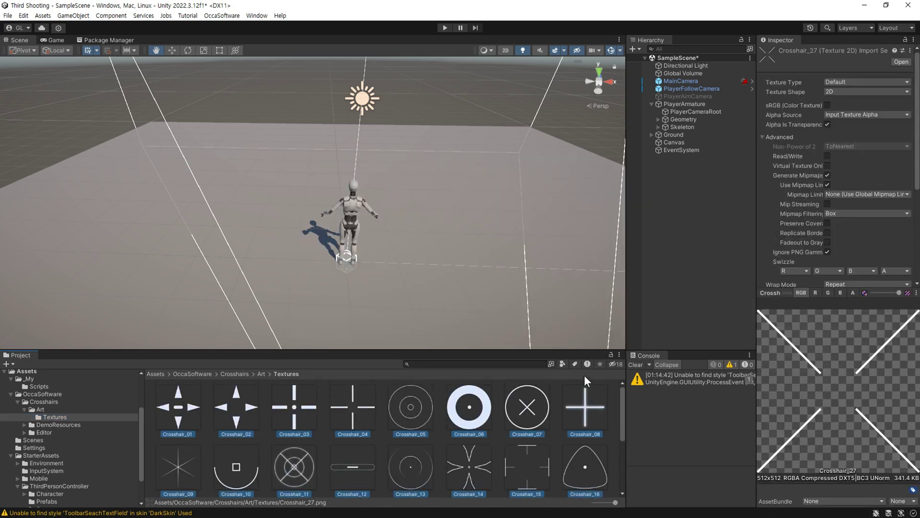
left_click(846, 82)
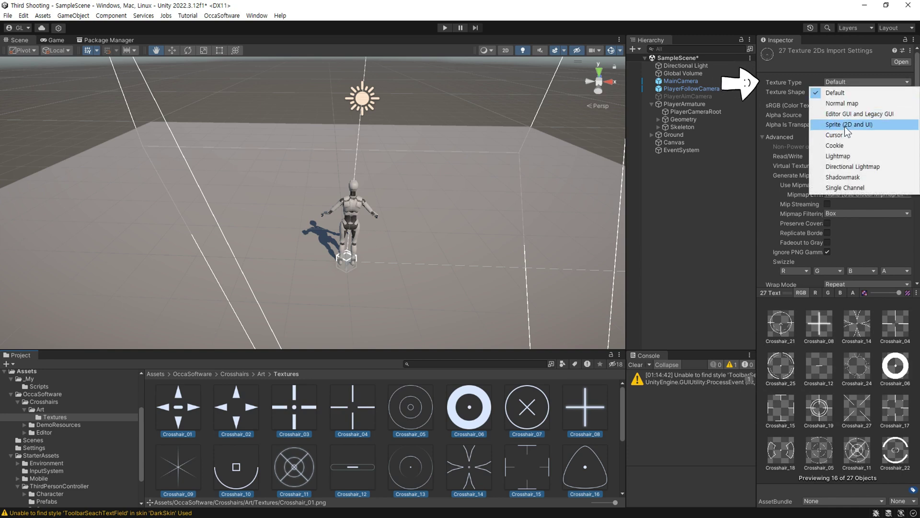
left_click(876, 125)
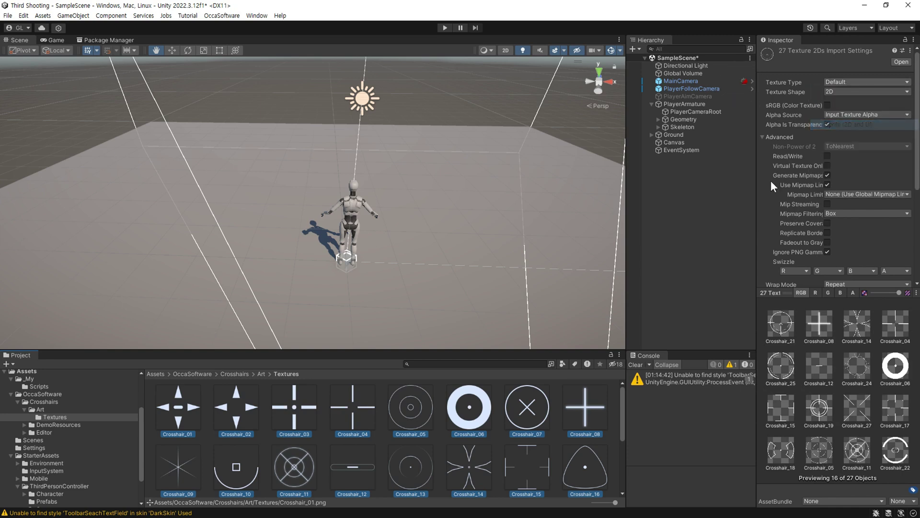
scroll(864, 239, "down", 5)
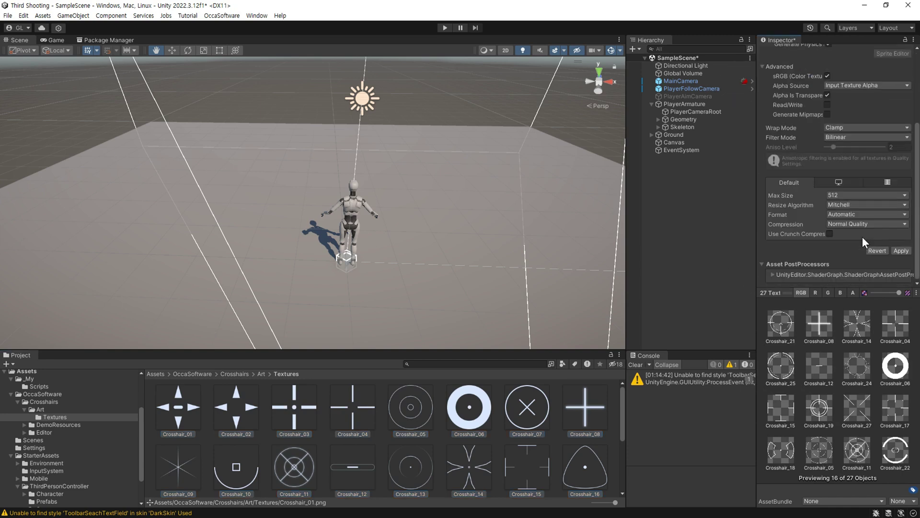
left_click(901, 252)
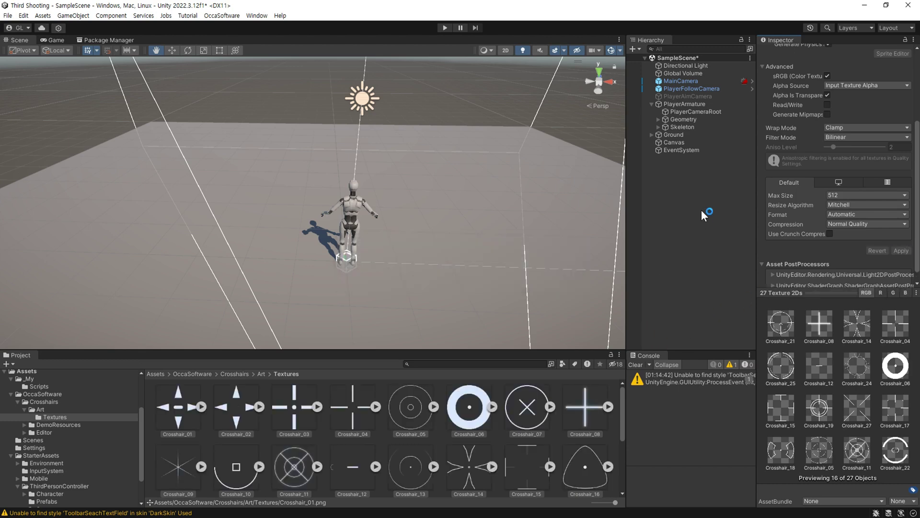
Step: Add a UI Image under the Canvas with Crosshair_06 as its source image
left_click(677, 142)
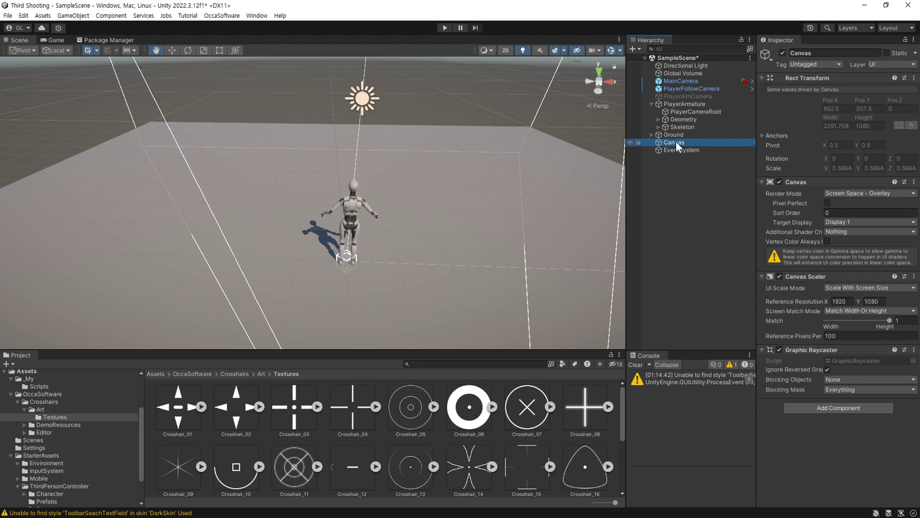
right_click(676, 141)
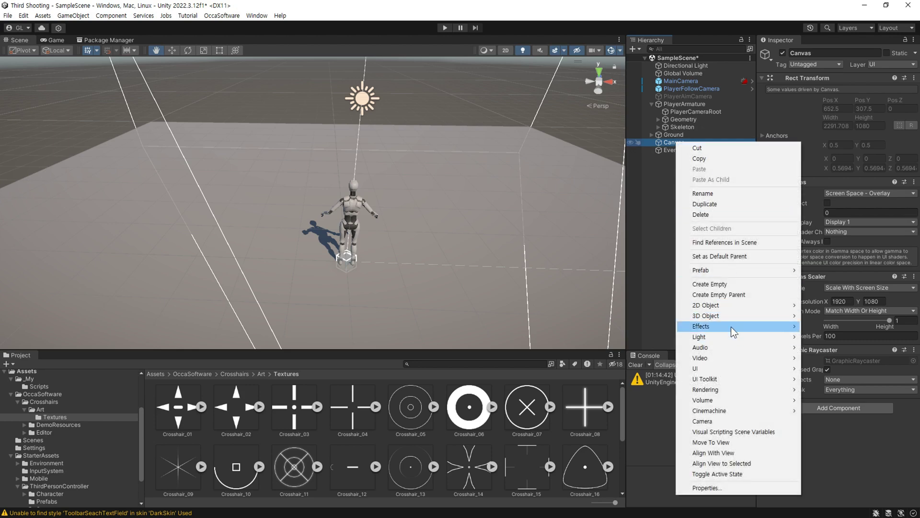
mouse_move(720, 368)
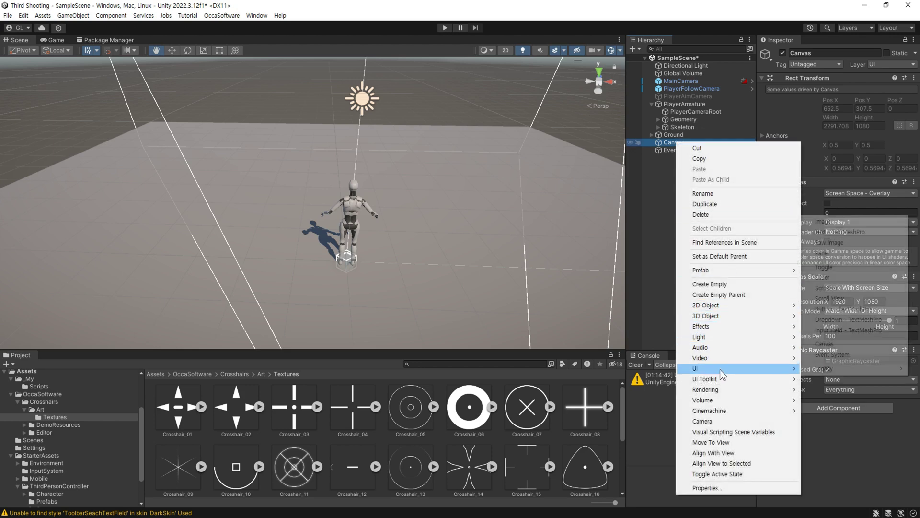
left_click(847, 224)
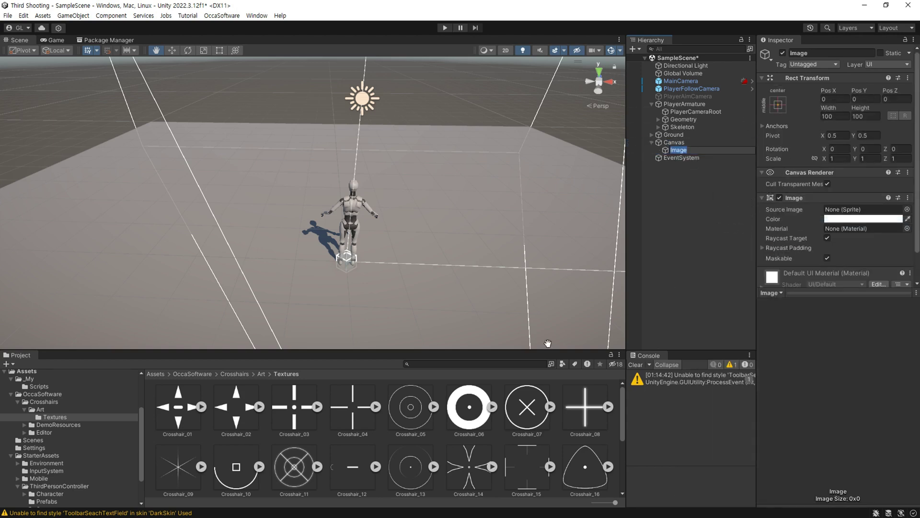
left_click_drag(483, 422, 861, 215)
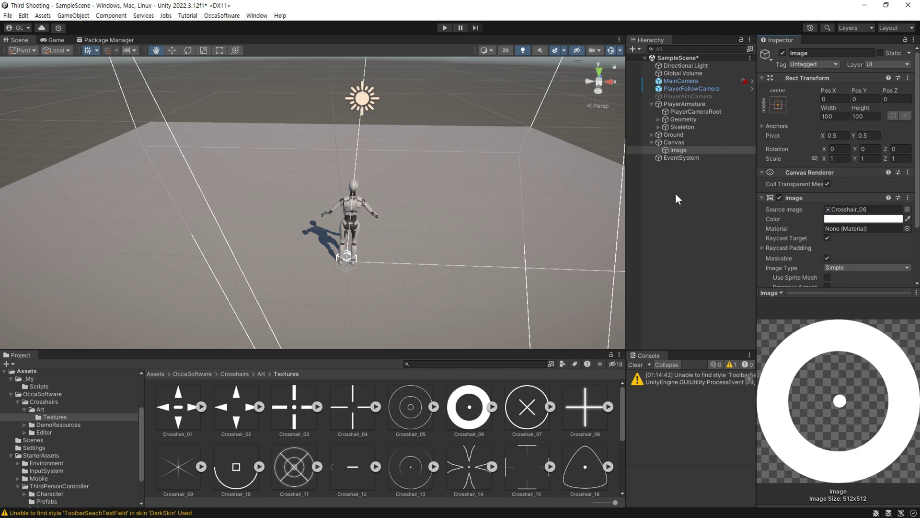
Step: In the Game view, size the crosshair image to 30 by 30
left_click(54, 41)
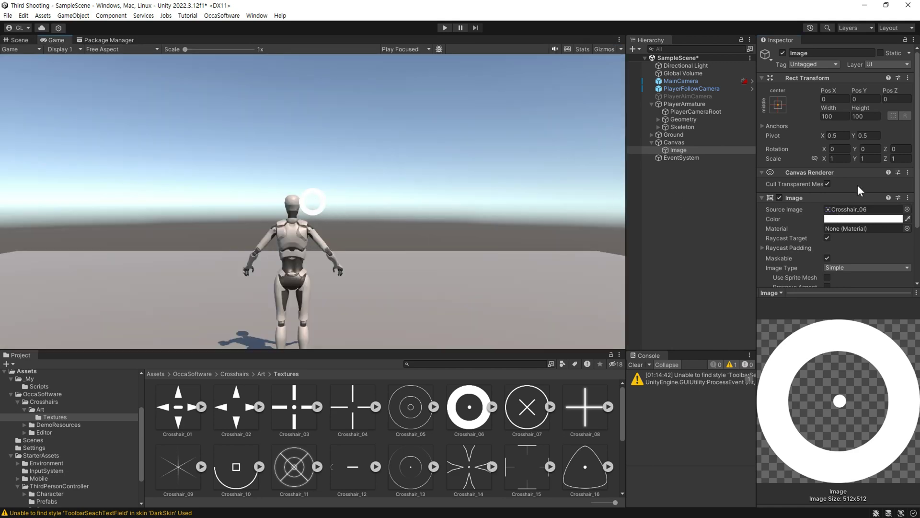
type("50")
left_click(867, 117)
type("50")
key("Return")
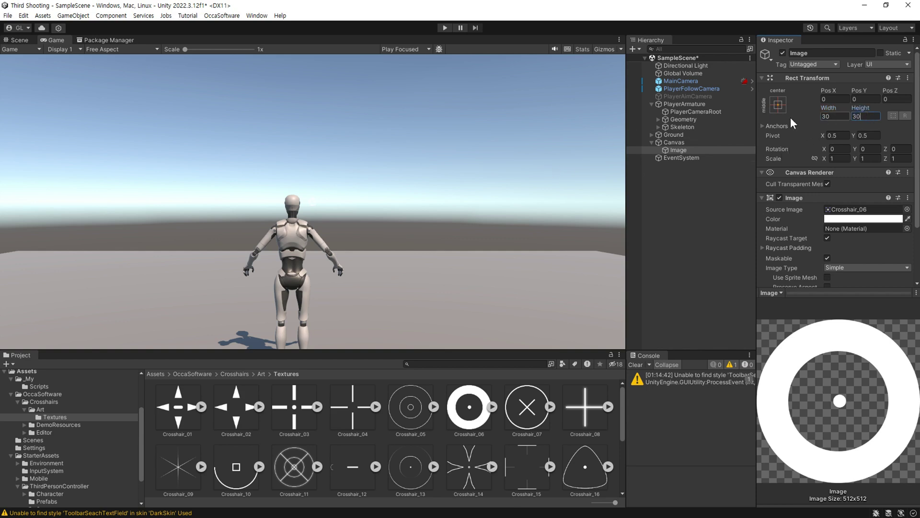
Step: Run the character back and forth with W and S in Play mode, then stop playing
left_click(444, 28)
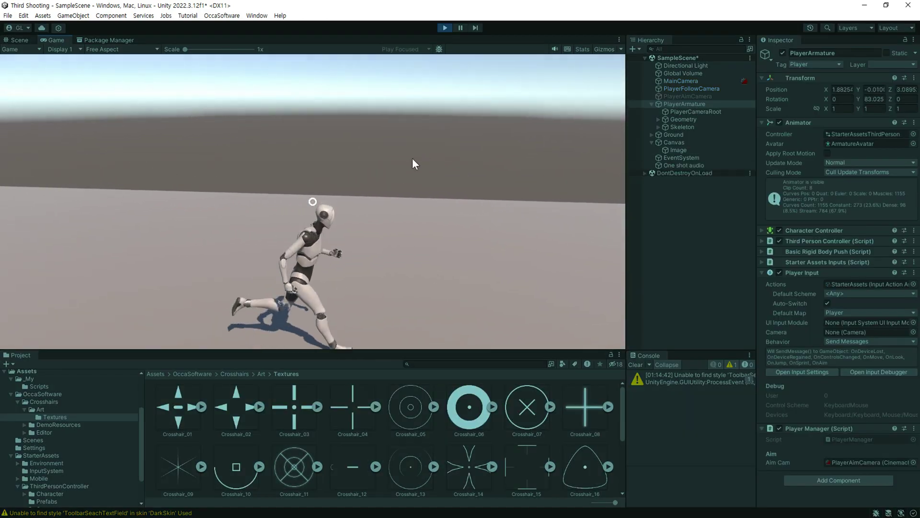
key("w")
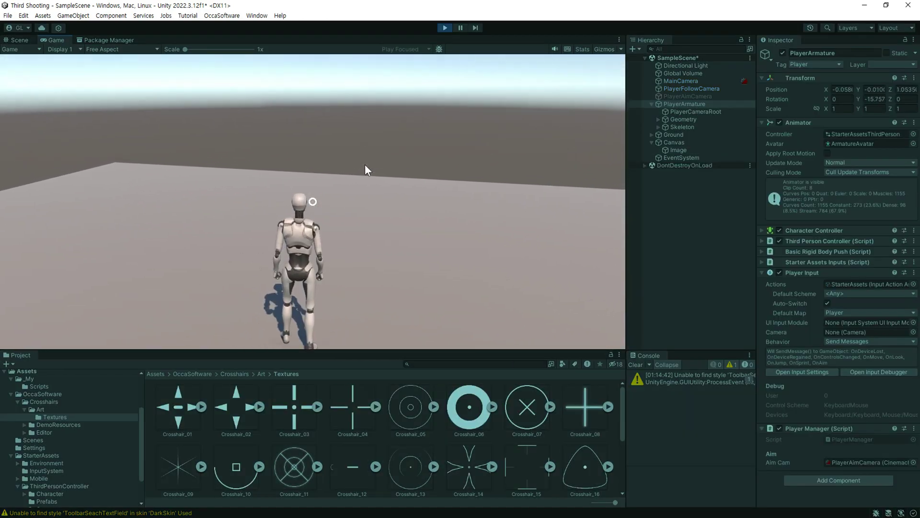
key("s")
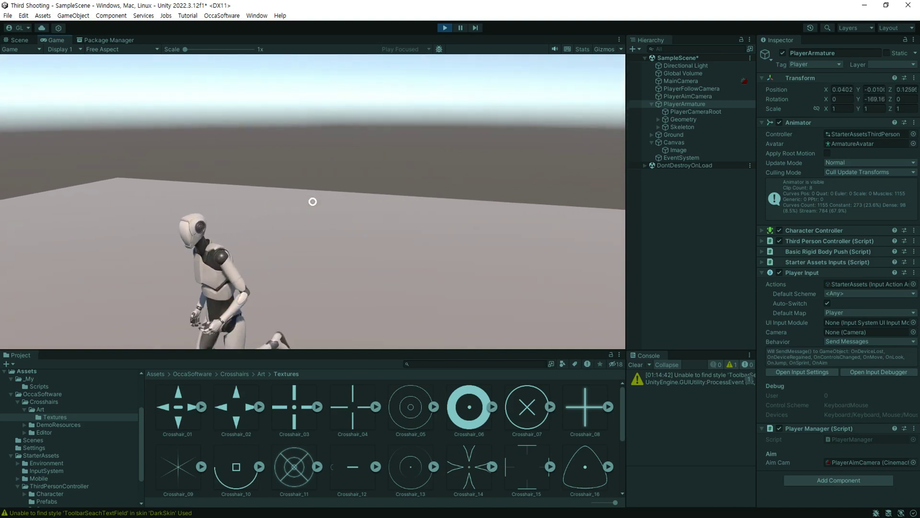
key("w")
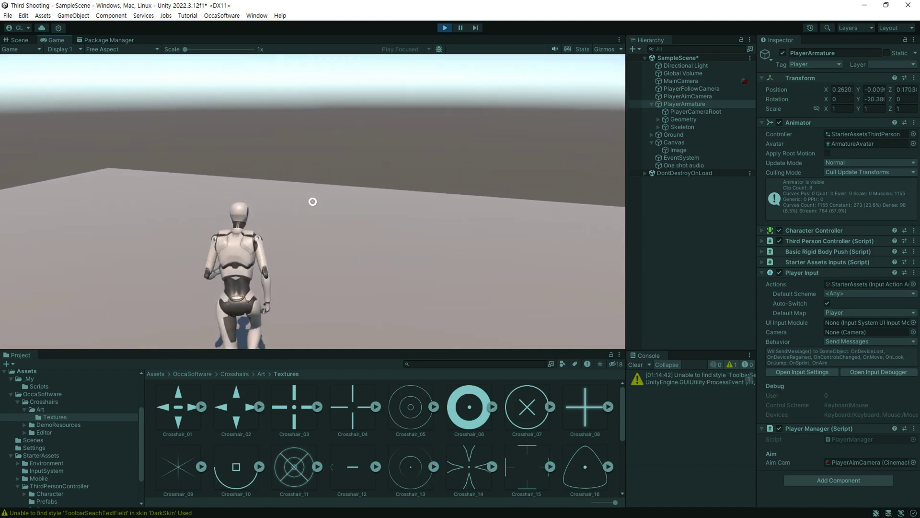
key("s")
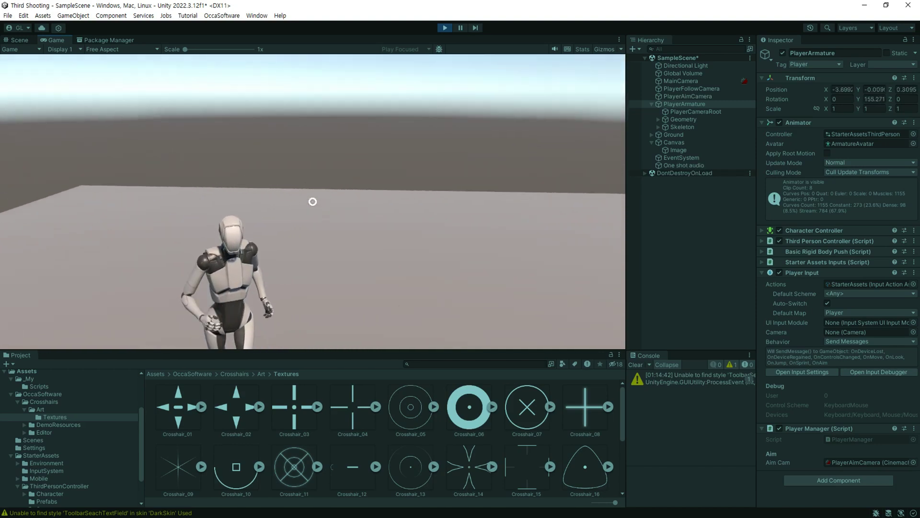
key("w")
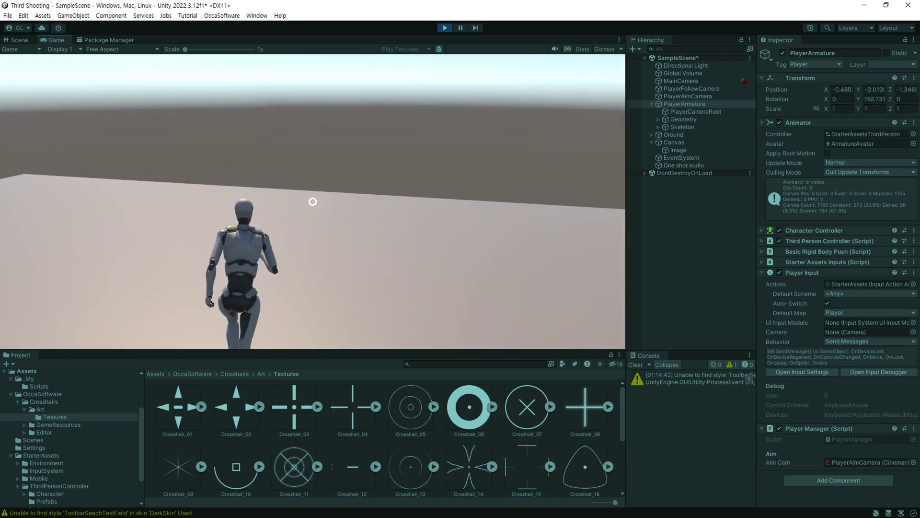
key("ctrl+p")
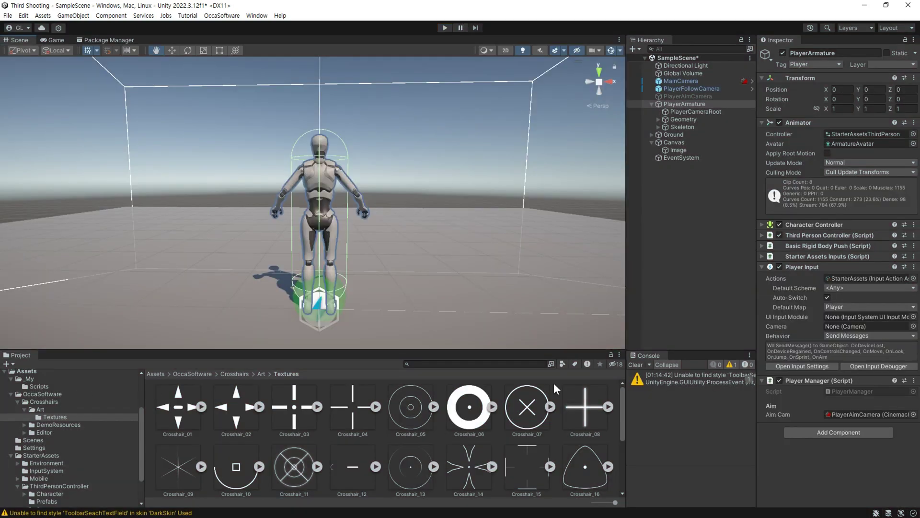
Step: Open PlayerManager.cs and declare [SerializeField] private GameObject aimImage; below aimCam
double_click(851, 390)
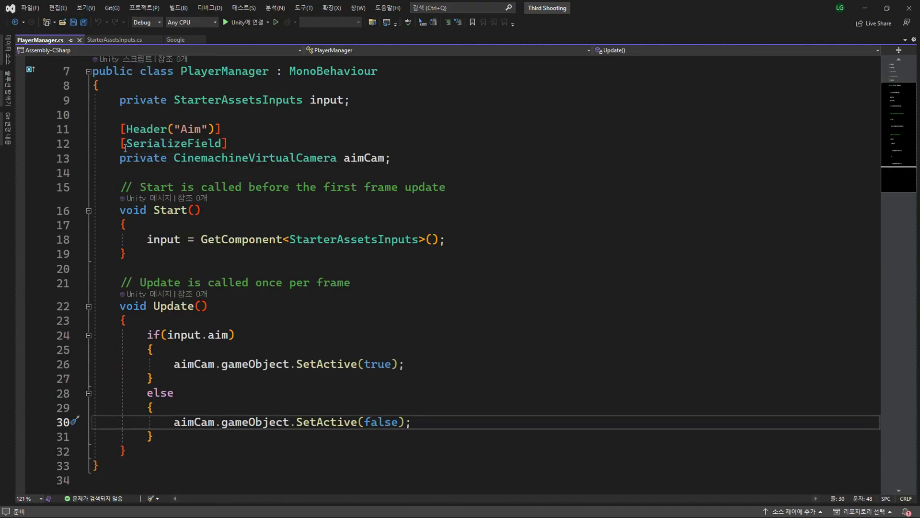
left_click_drag(124, 149, 336, 158)
left_click(427, 161)
key("Return")
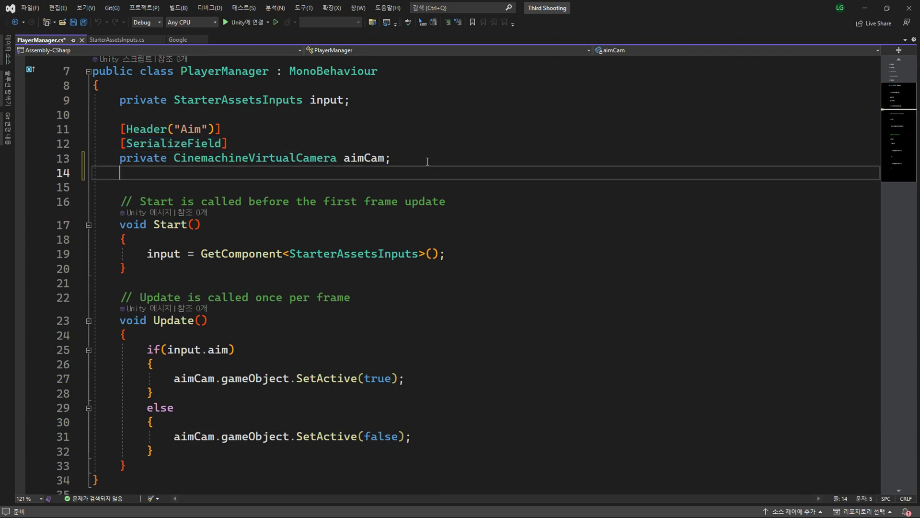
key("Tab")
key("Return")
type("private ")
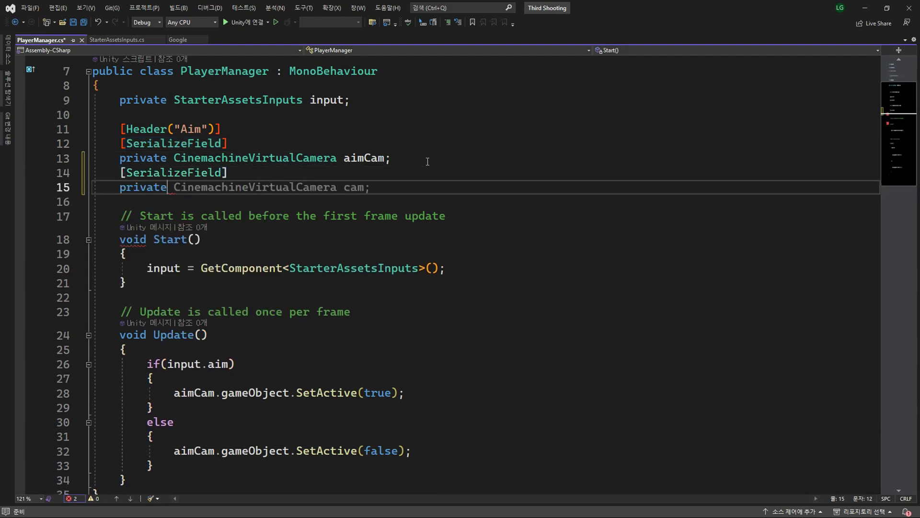
type("Gam")
key("Tab")
type("a")
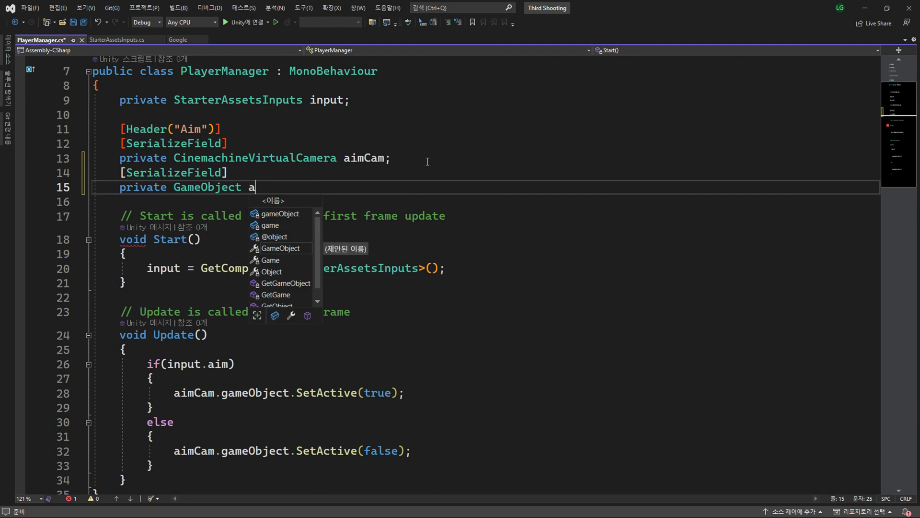
type("imImage")
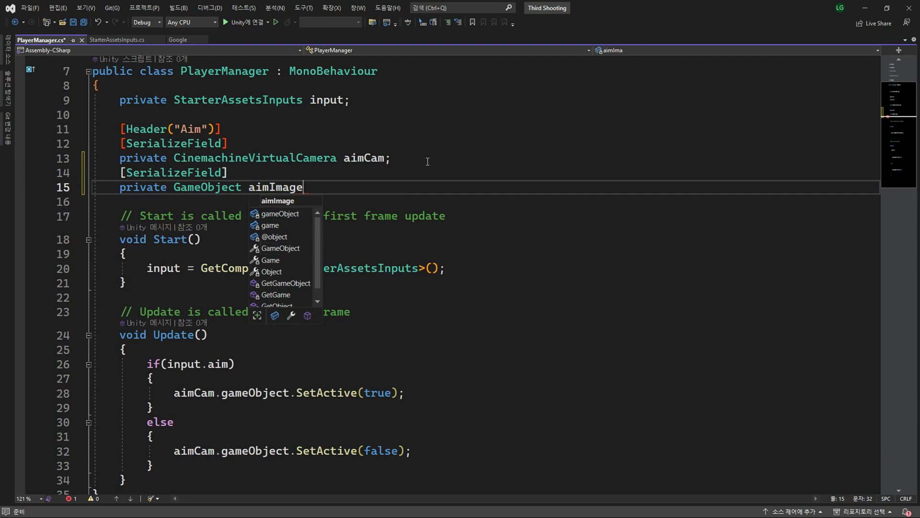
type(";")
Step: Add aimImage.SetActive(true); inside Update's aiming branch
key("Left")
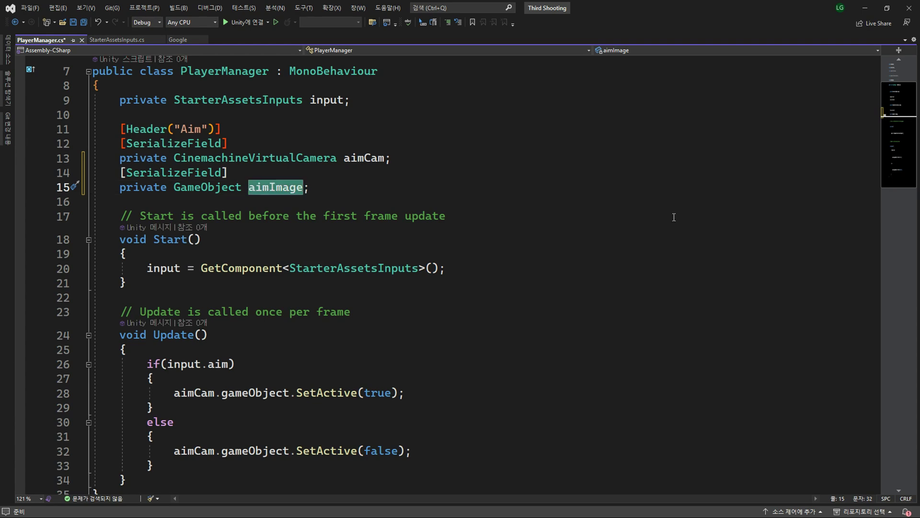
scroll(674, 217, "down", 2)
scroll(414, 235, "down", 2)
scroll(176, 167, "down", 1)
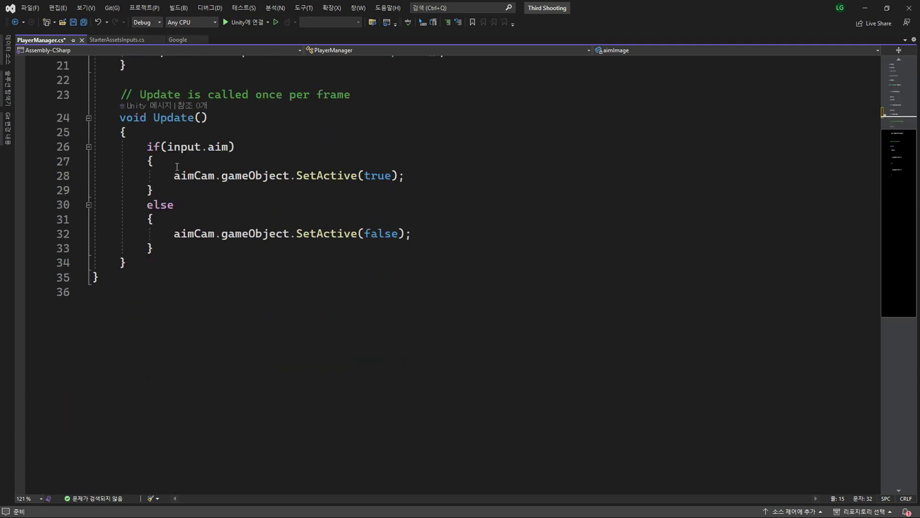
left_click_drag(165, 147, 224, 147)
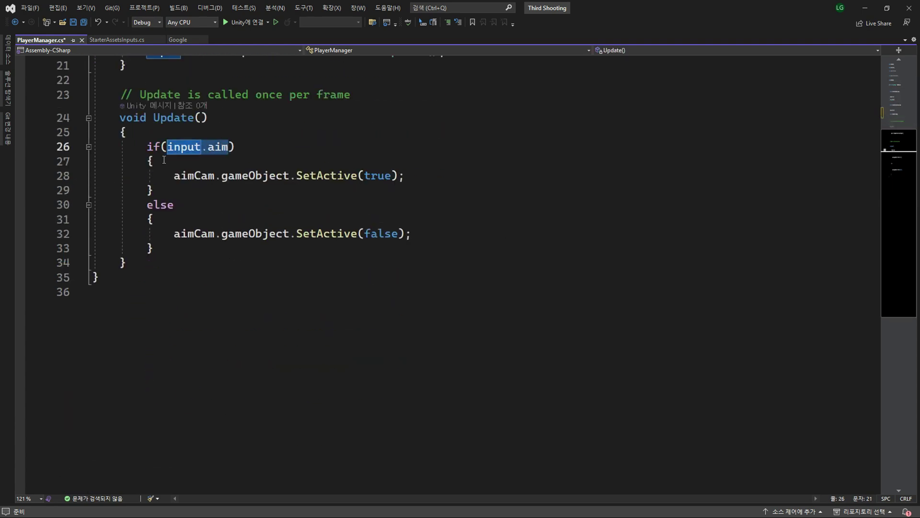
left_click(405, 175)
key("Return")
type("aimImage")
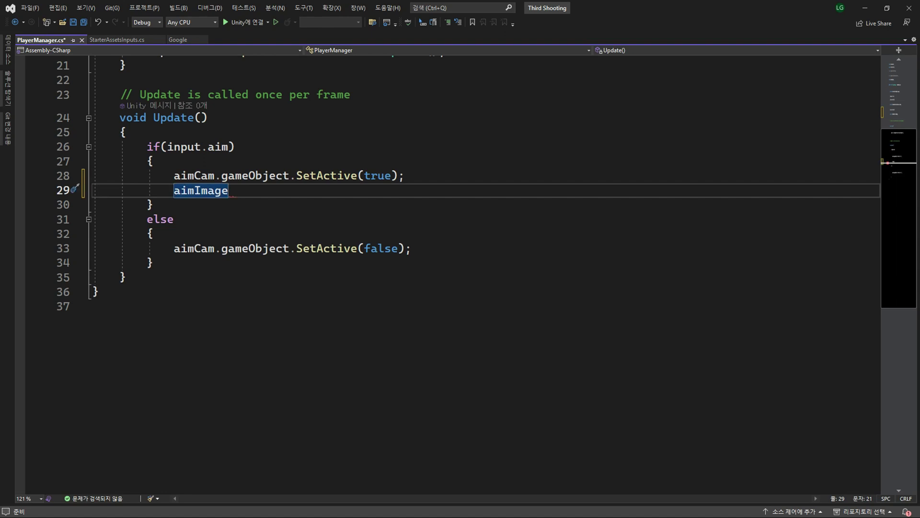
type(".set")
key("Tab")
type("(true);")
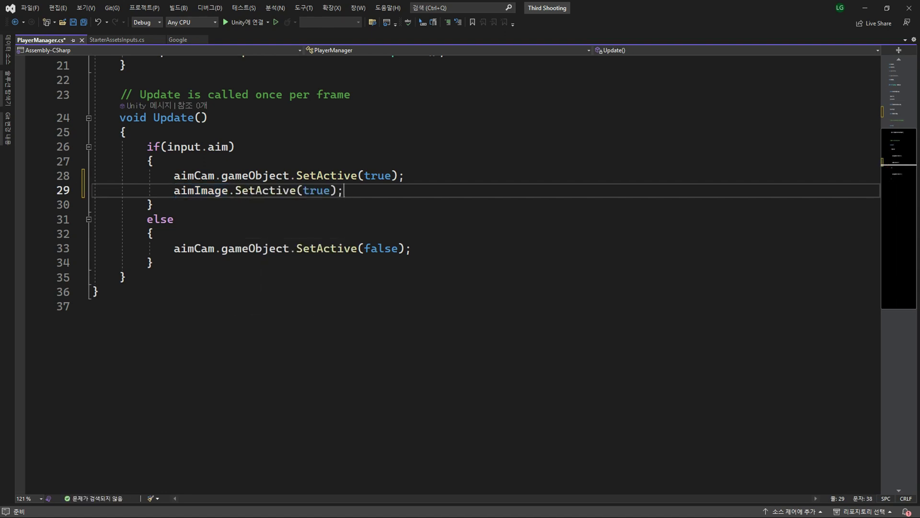
Step: Add aimImage.SetActive(false); to the else branch and save PlayerManager.cs
key("Down")
key("Down")
key("Down")
key("Down")
key("End")
key("Return")
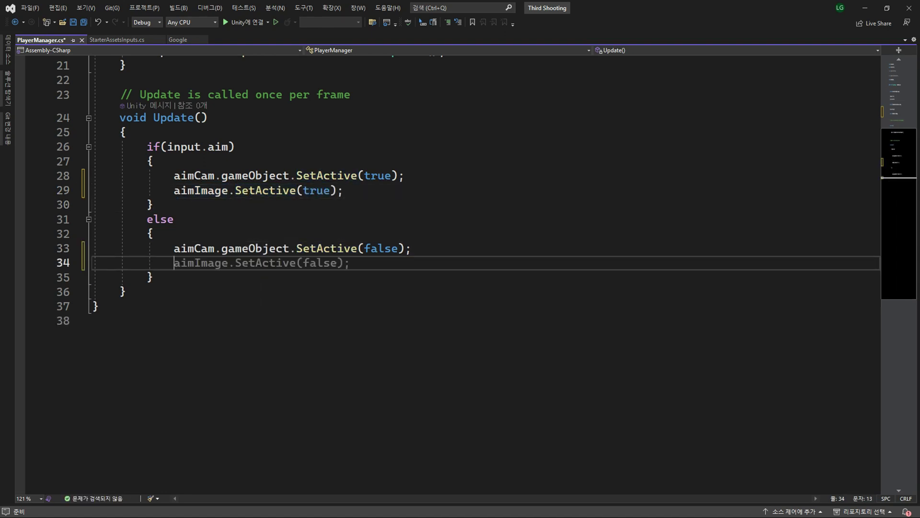
key("Tab")
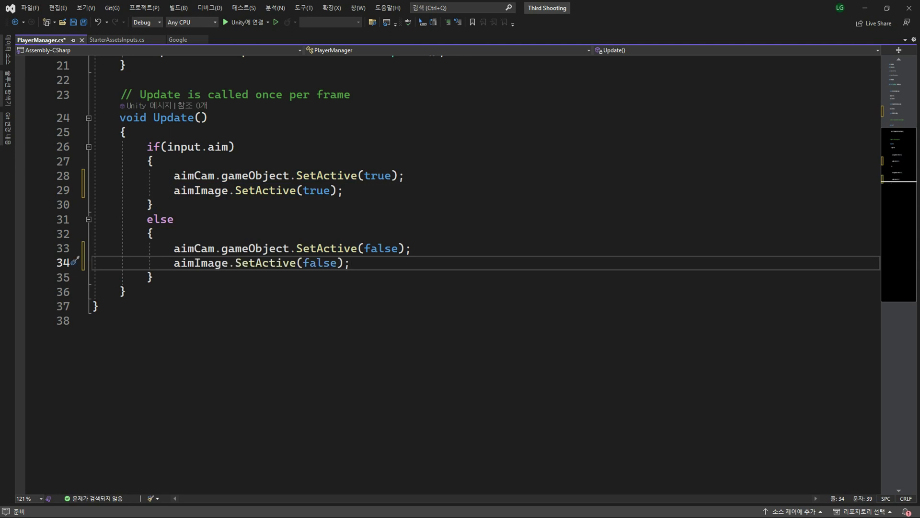
key("ctrl+s")
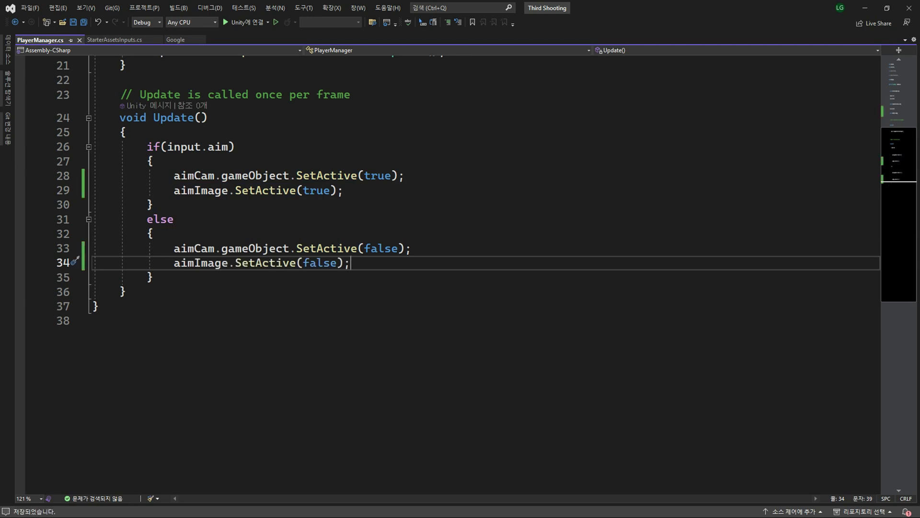
left_click(125, 291)
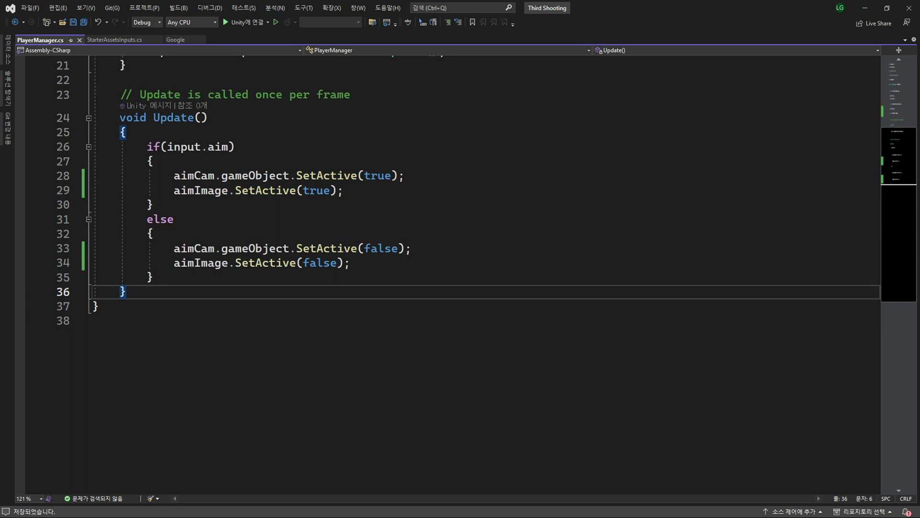
key("Return")
key("Return")
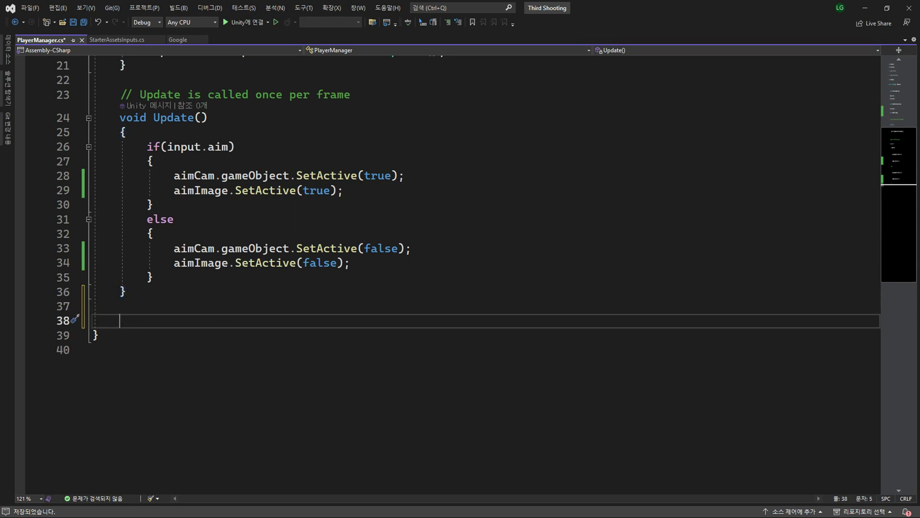
Step: Declare private void AimCheck() and move the aiming if/else block from Update into it
type("pri")
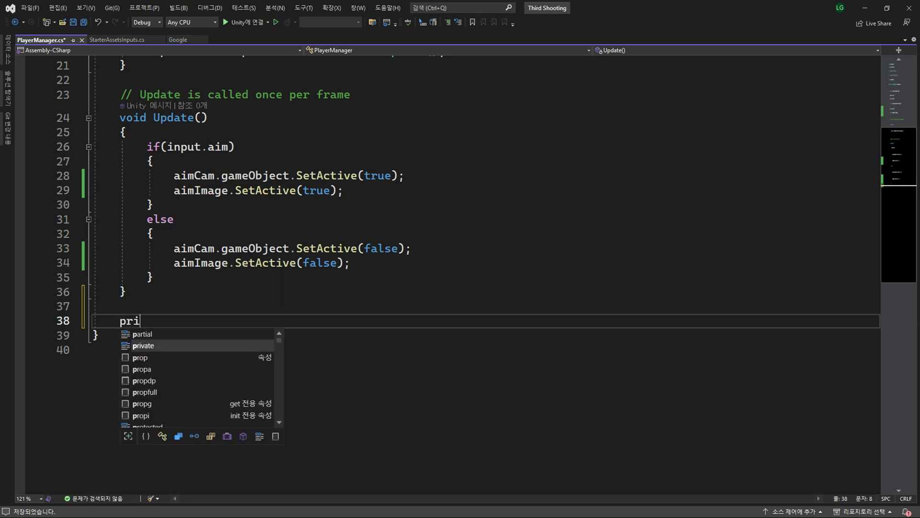
type("vate void Ai")
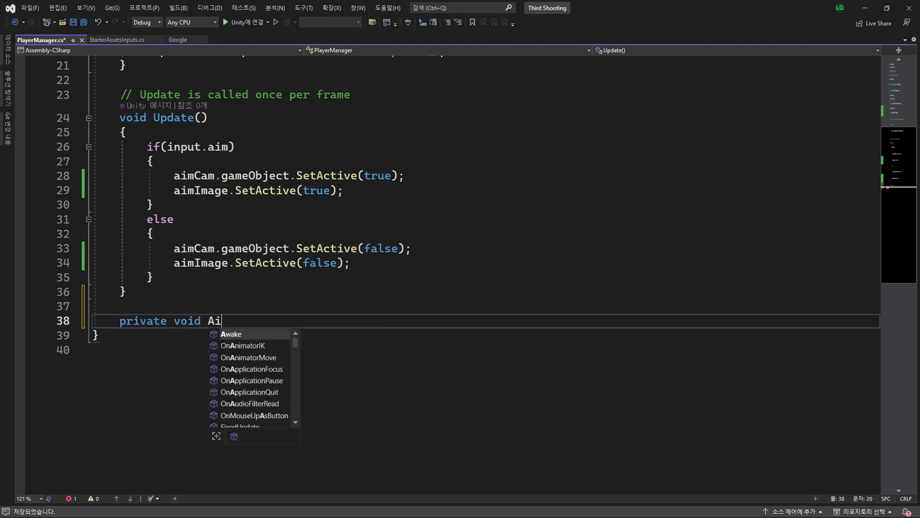
type("mCheck() {")
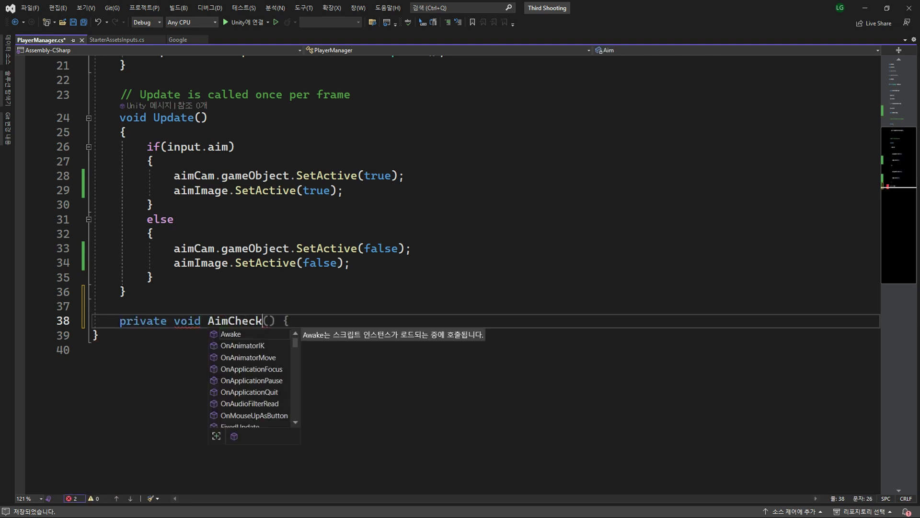
key("Tab")
key("Return")
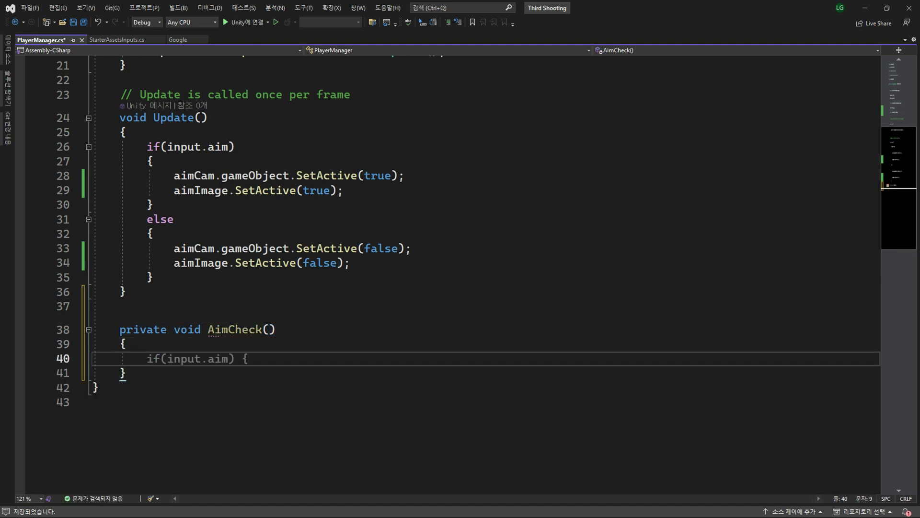
scroll(349, 305, "down", 2)
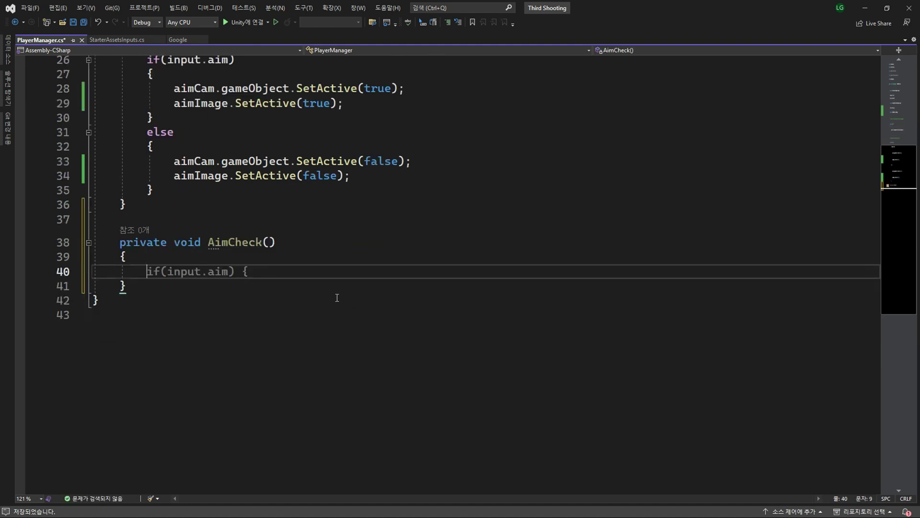
scroll(337, 298, "up", 1)
left_click_drag(153, 233, 146, 103)
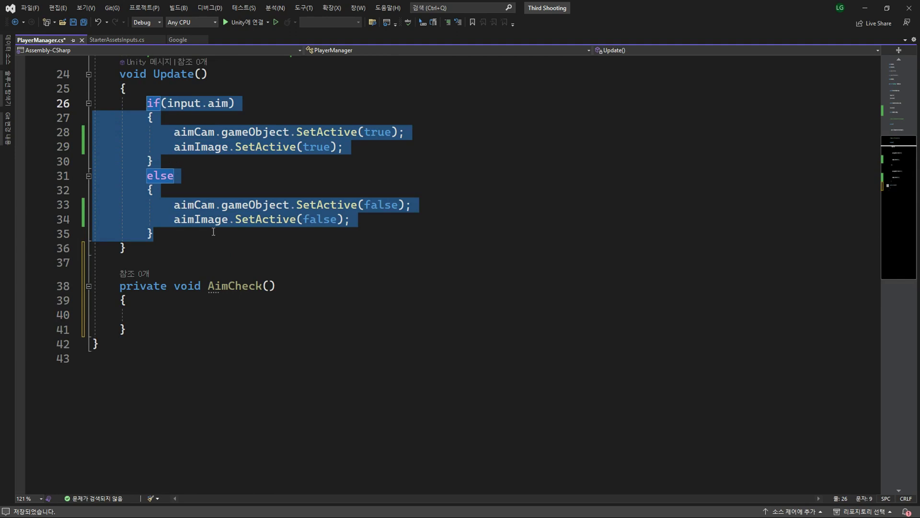
key("ctrl+x")
left_click(148, 184)
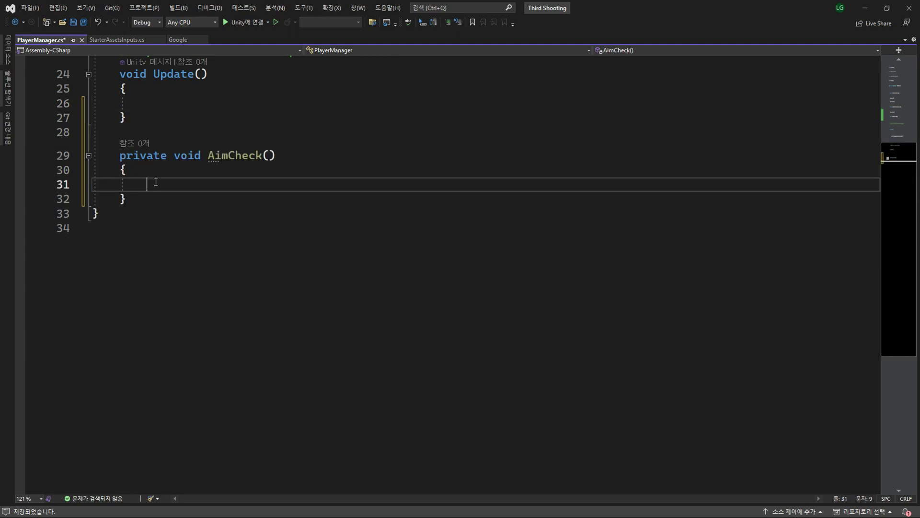
key("ctrl+v")
Step: Call AimCheck(); from Update and save the script
left_click(249, 155)
double_click(235, 155)
key("ctrl+c")
left_click(147, 103)
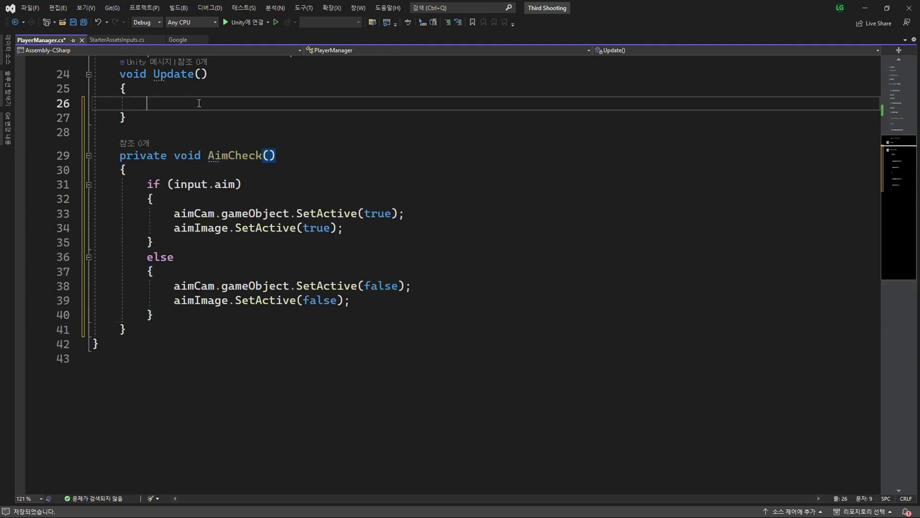
key("ctrl+v")
type("();")
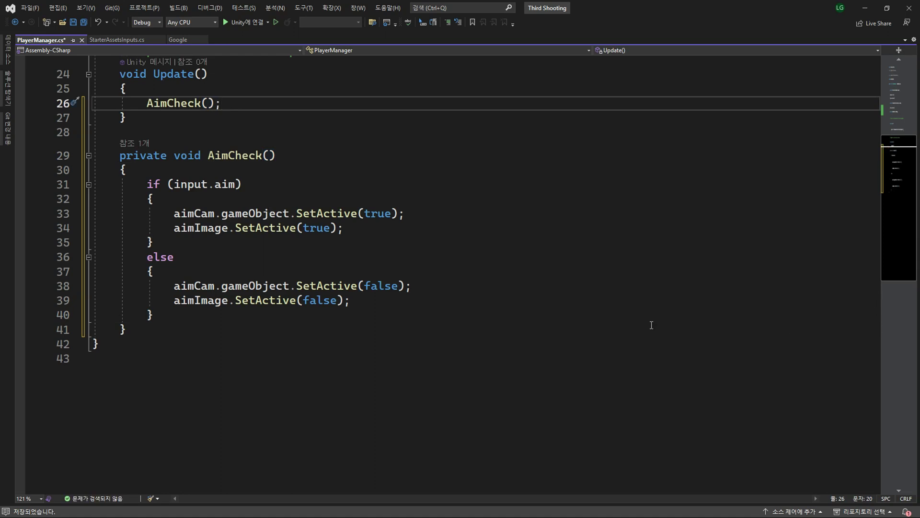
key("ctrl+s")
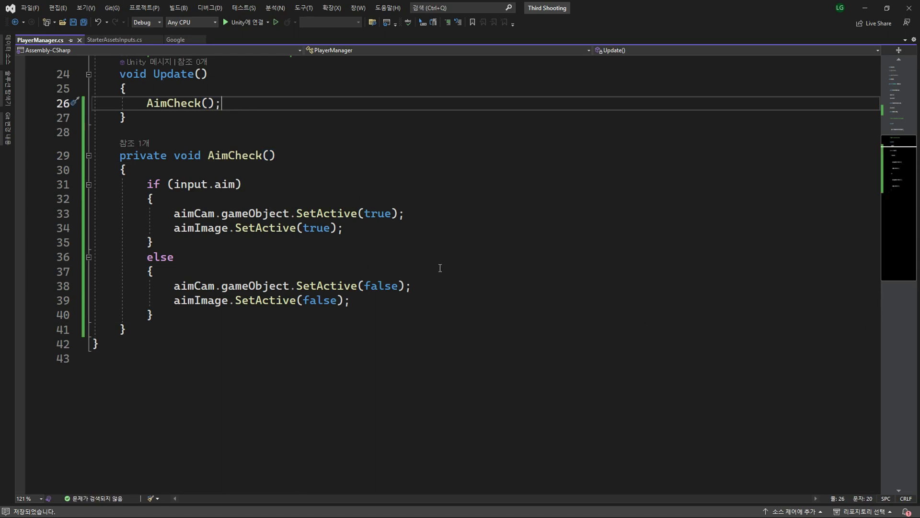
Step: Assign the Canvas Image to Player Manager's Aim Image slot and rename it Aim
key("alt+Tab")
left_click(684, 104)
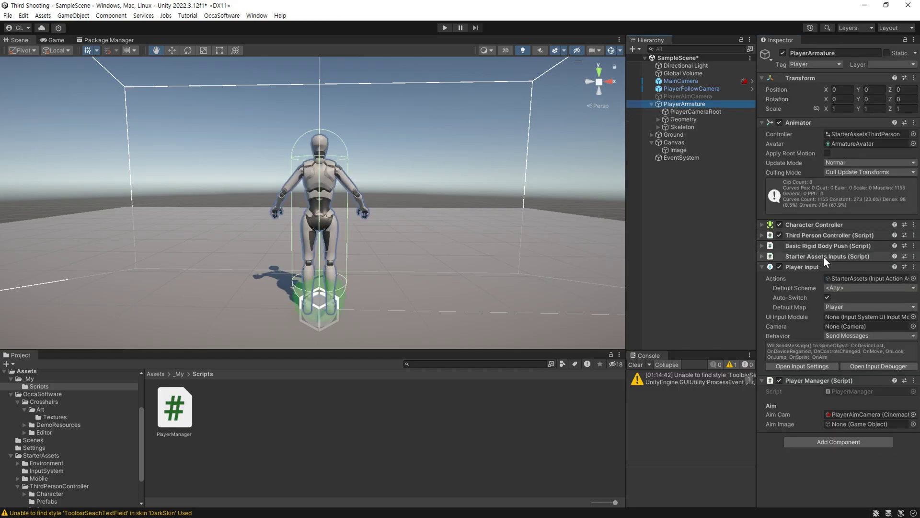
left_click_drag(680, 150, 837, 424)
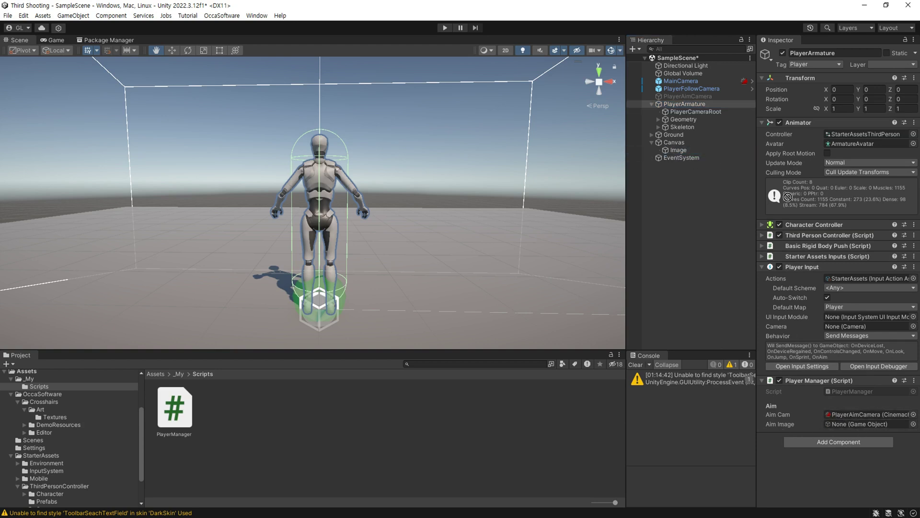
left_click(678, 150)
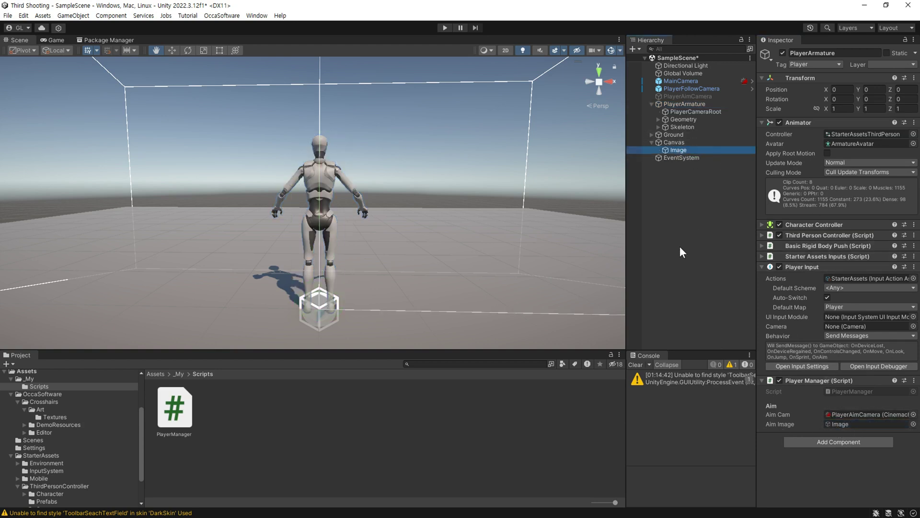
type("Aim")
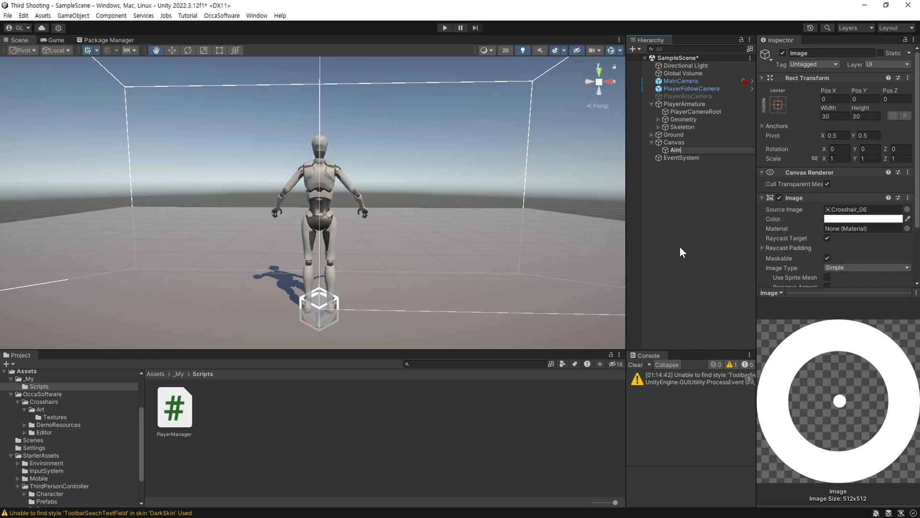
key("Return")
Step: In Play mode, toggle aiming with right-click repeatedly to confirm the crosshair shows only while aiming
key("ctrl+p")
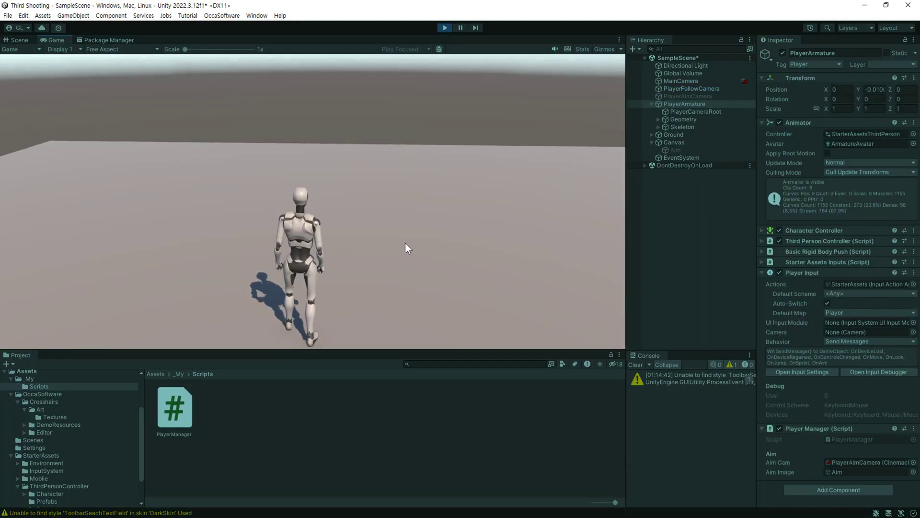
key("w")
right_click(340, 214)
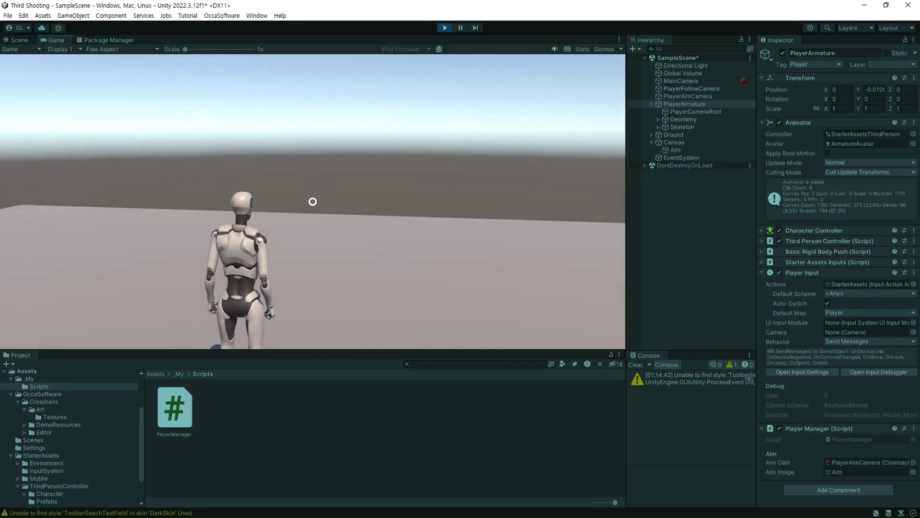
right_click(313, 201)
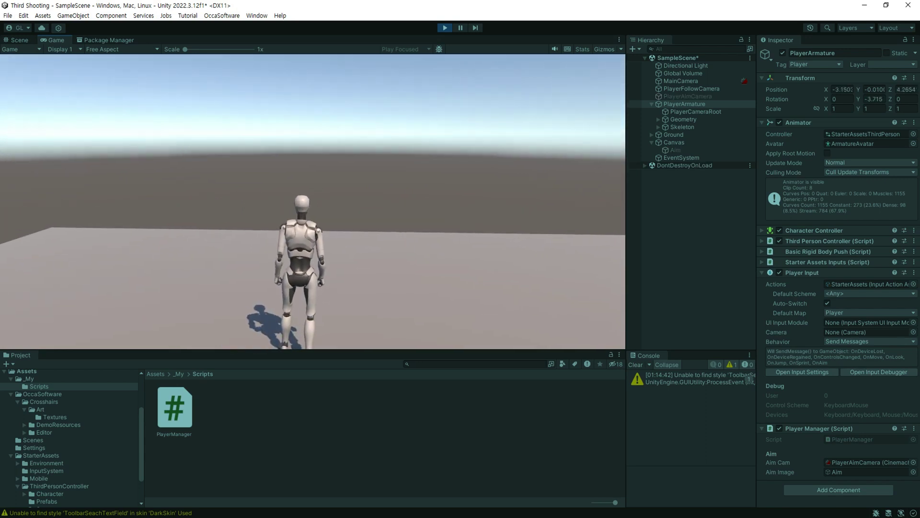
right_click(312, 201)
right_click(312, 201)
right_click(312, 202)
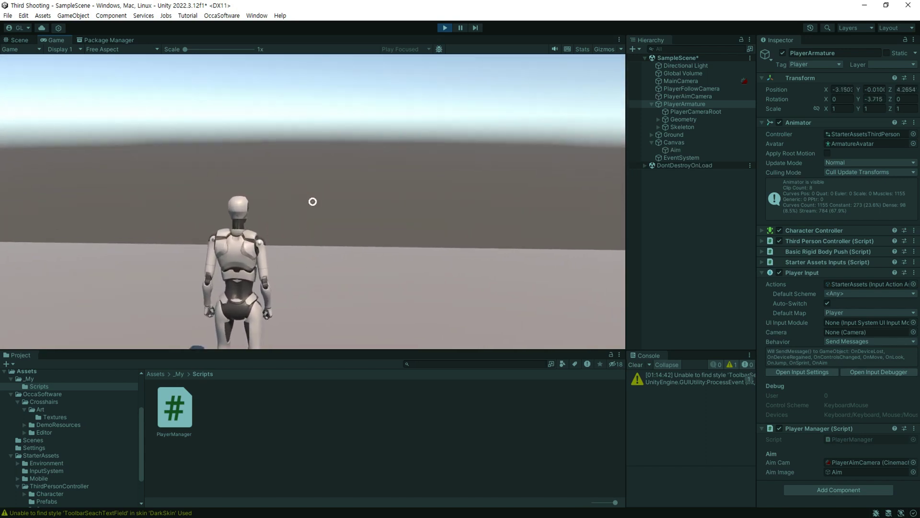
right_click(312, 201)
right_click(312, 201)
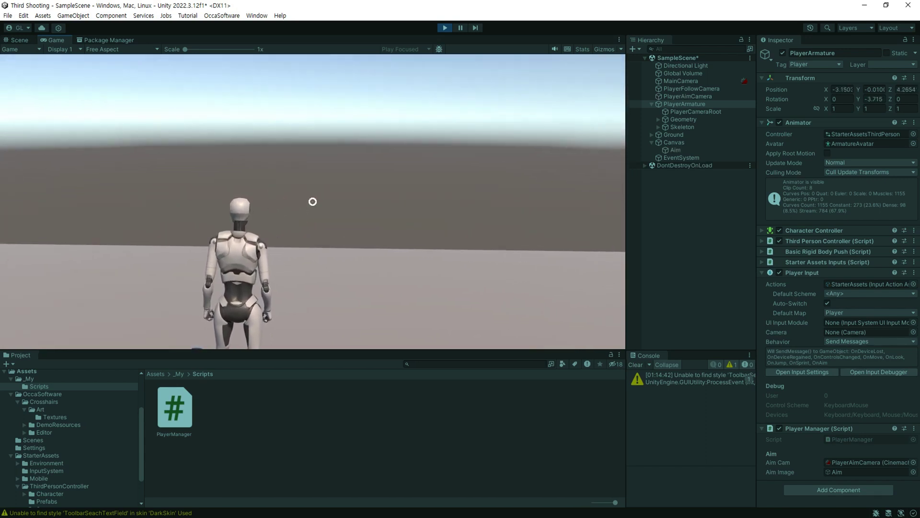
right_click(312, 202)
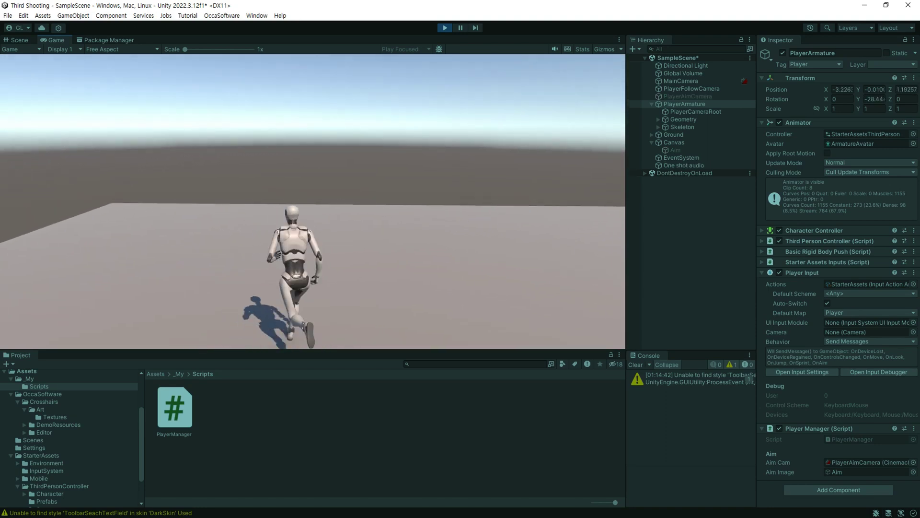
right_click(312, 201)
right_click(313, 201)
right_click(312, 202)
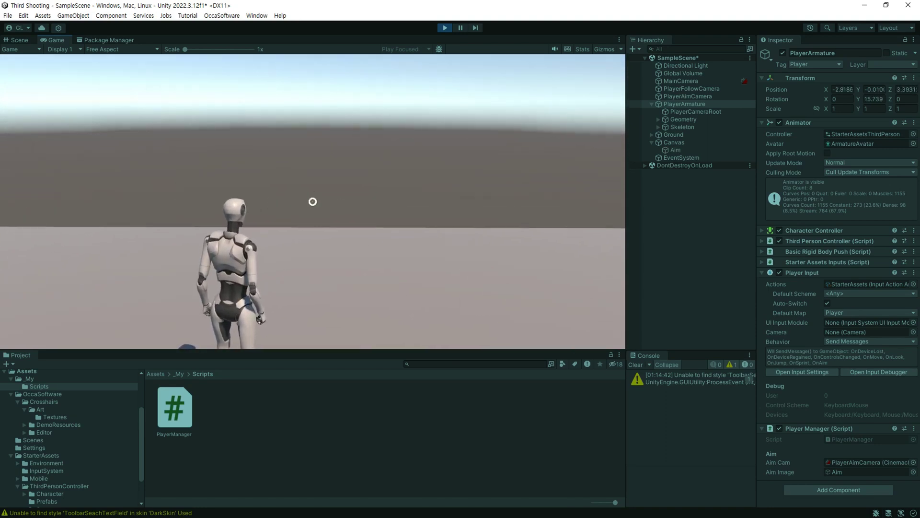
right_click(312, 202)
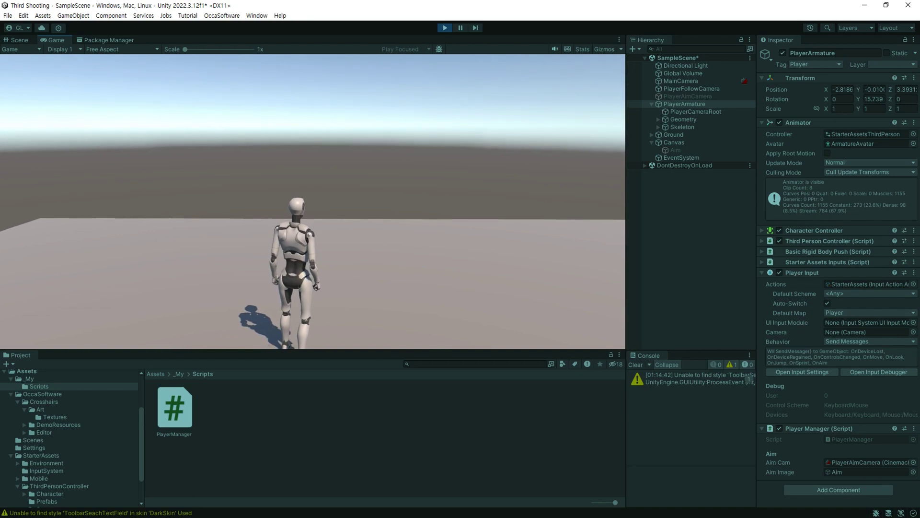